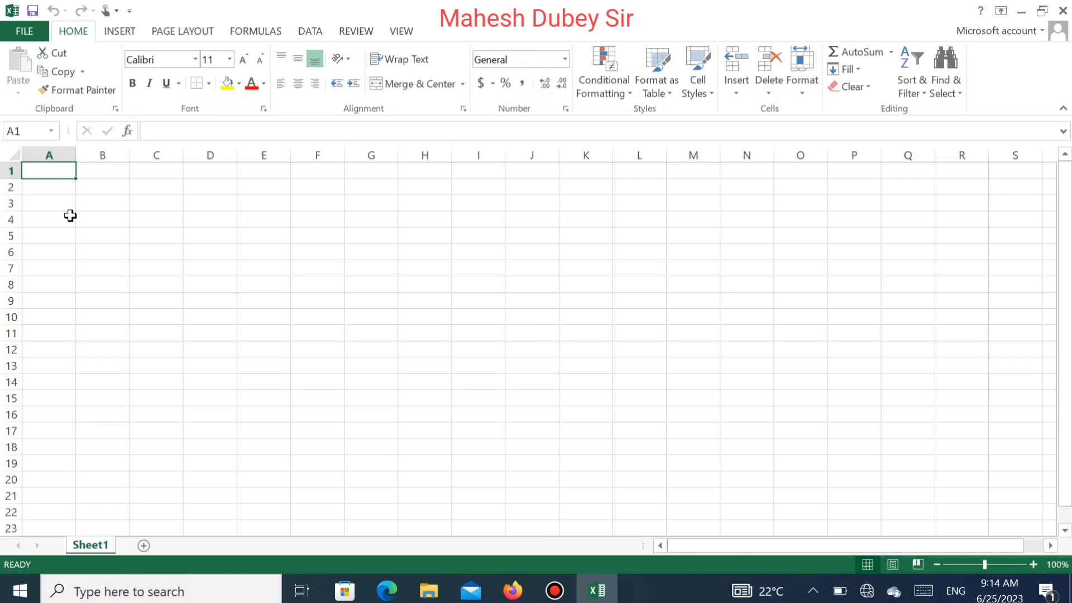
- Enter 'Samar Kirana Store' in A1, 'Jamtali Raniganj Pratapgarh' in A2, and 'Stock' in A3
type("S")
type("amar")
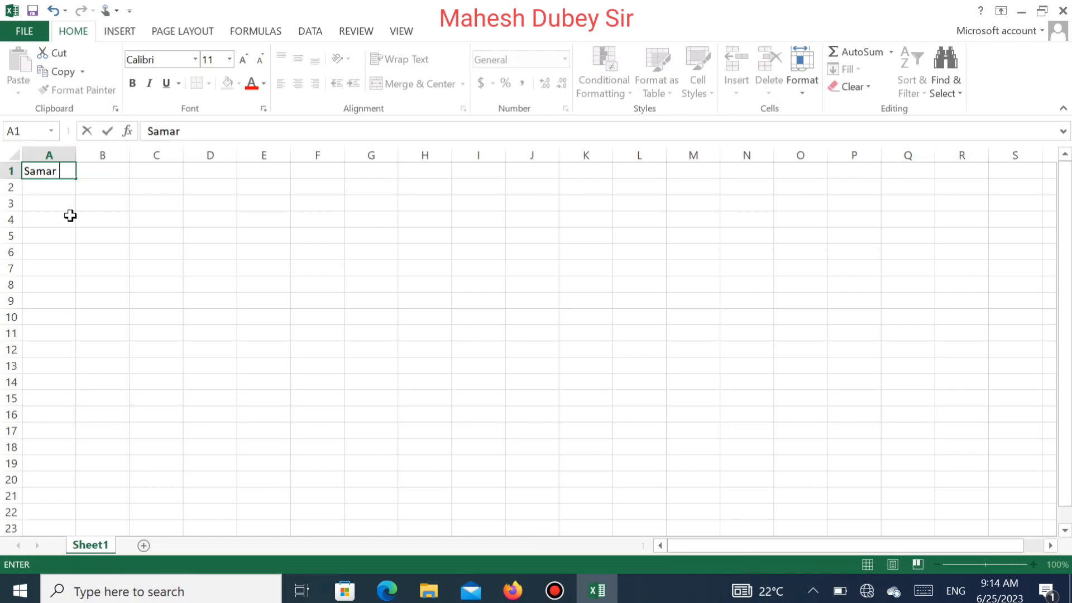
type(" Kir")
type("ana S")
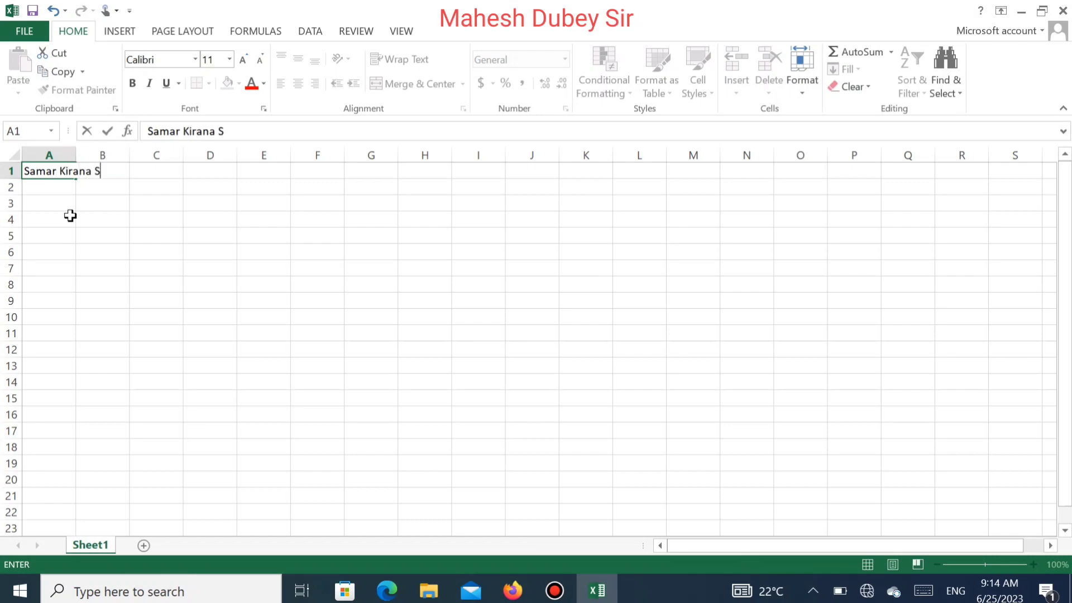
type("tore")
key("Return")
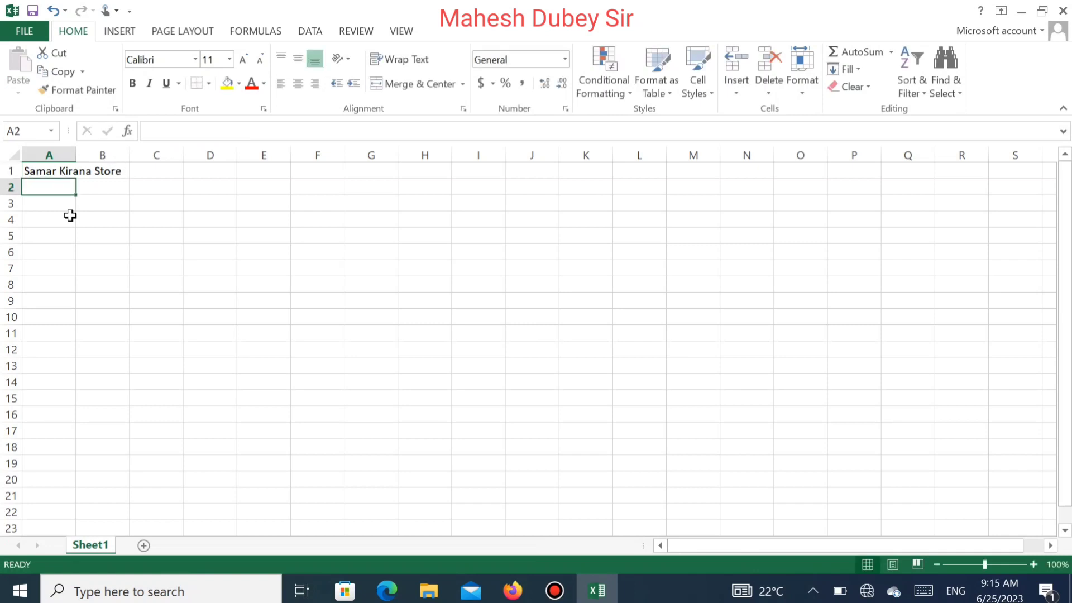
type("Ja")
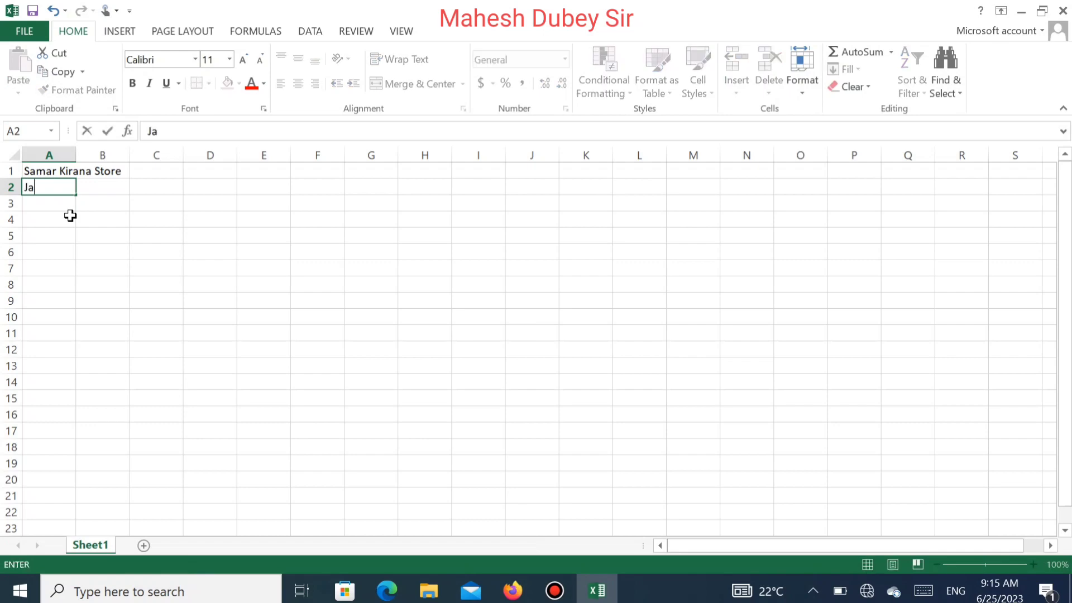
type("mtal")
type("i Ran")
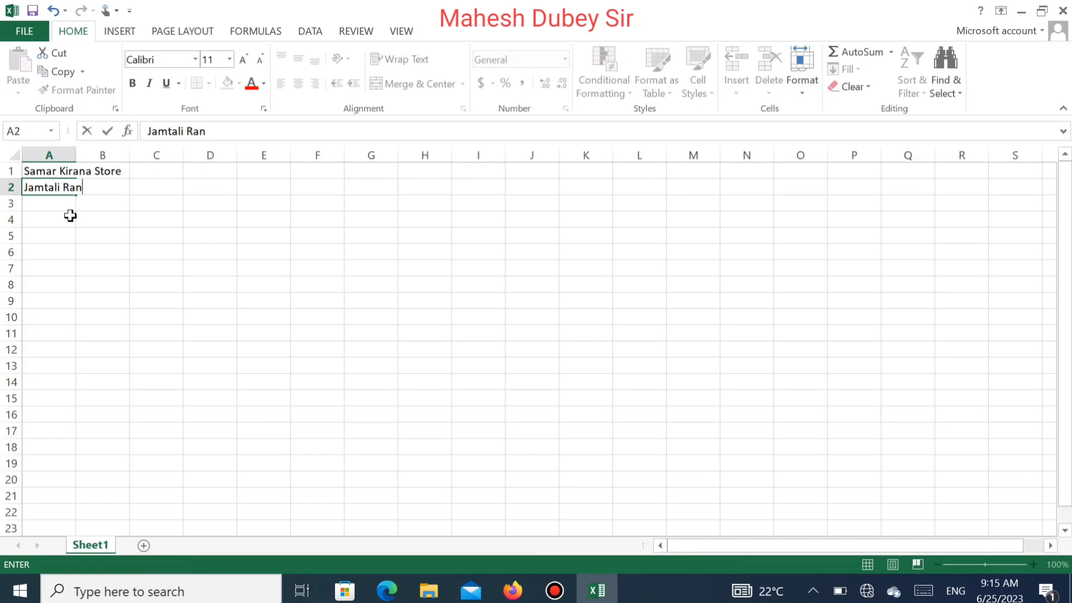
type("iganj ")
type("Pratap")
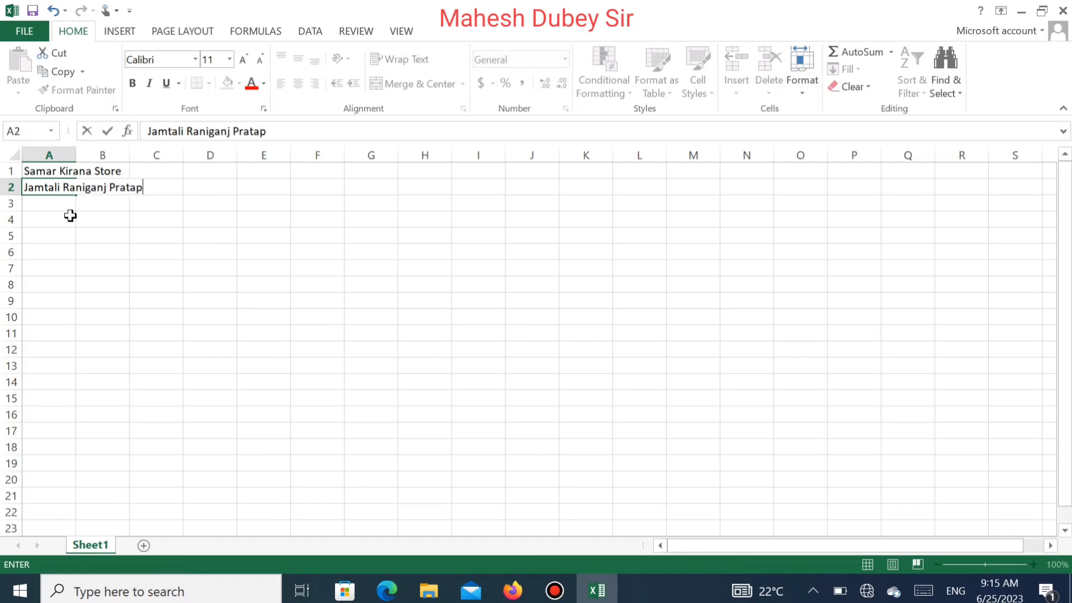
type("garh")
key("Return")
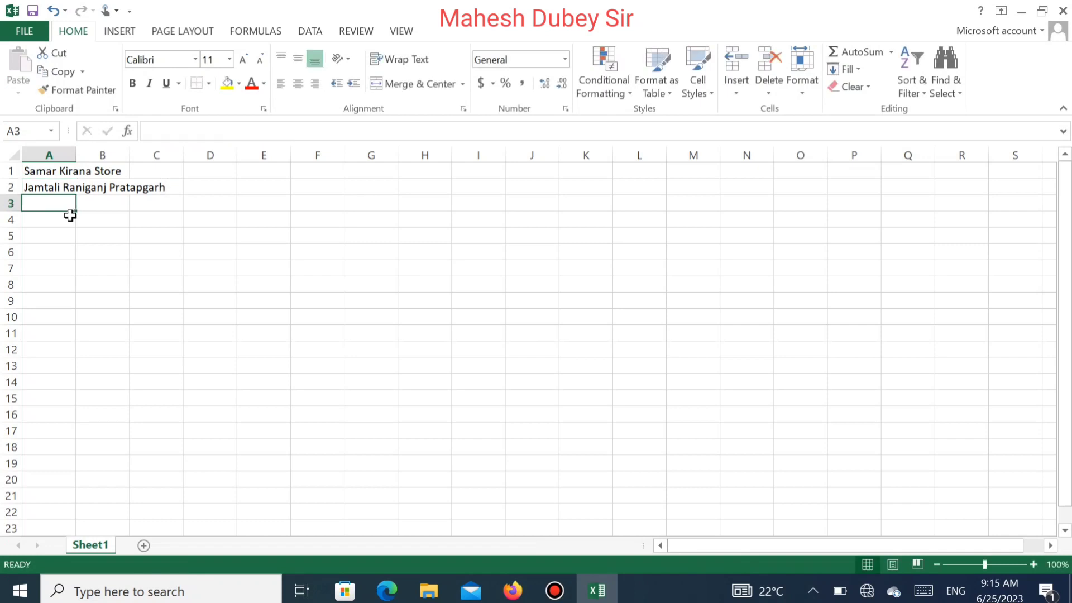
type("S")
type("tok")
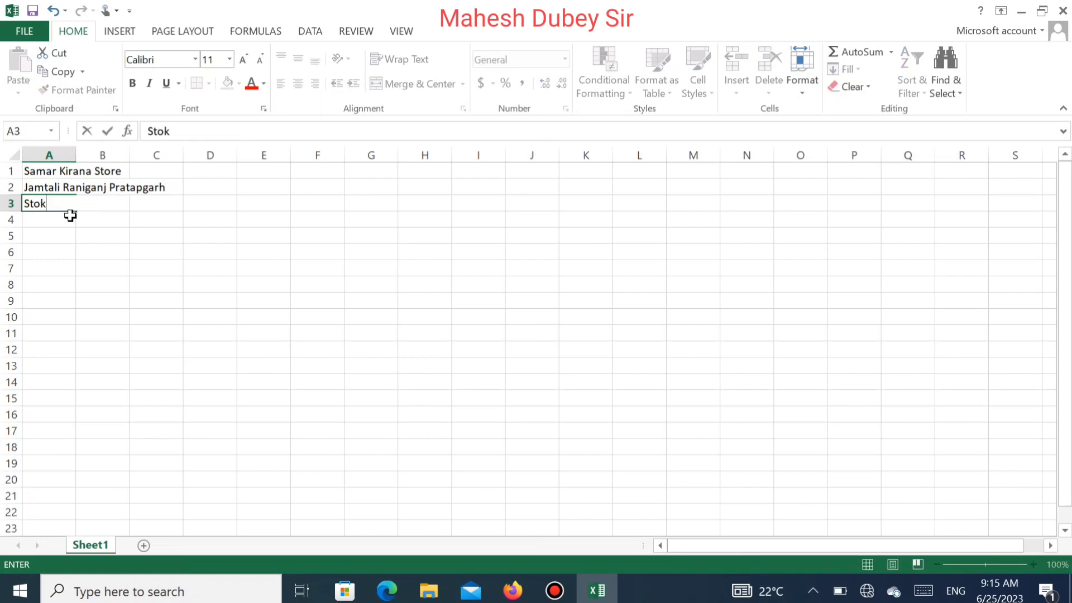
type("e")
key("BackSpace")
key("BackSpace")
type("ck ")
type("R")
key("BackSpace")
- Commit Stock and enter the headers Sr, Product Name and QTY in A4:C4
key("Return")
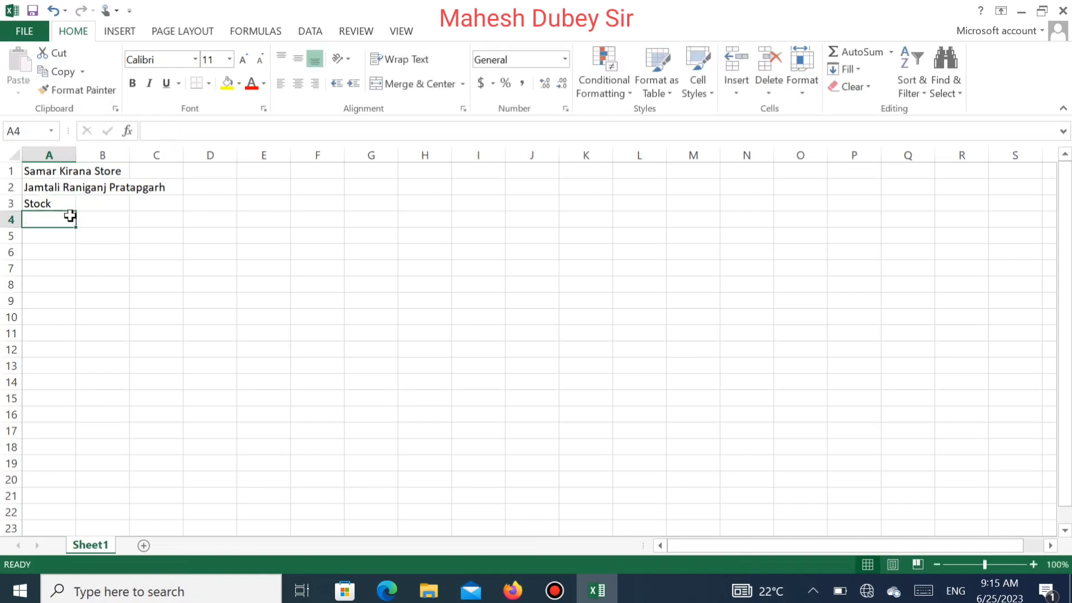
type("S")
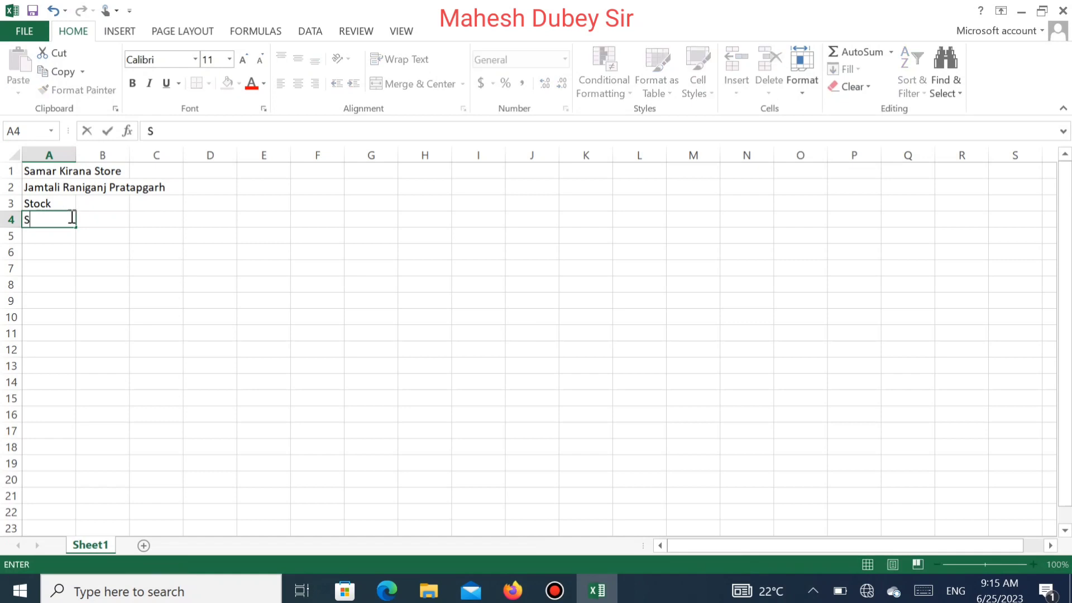
type("r")
key("Tab")
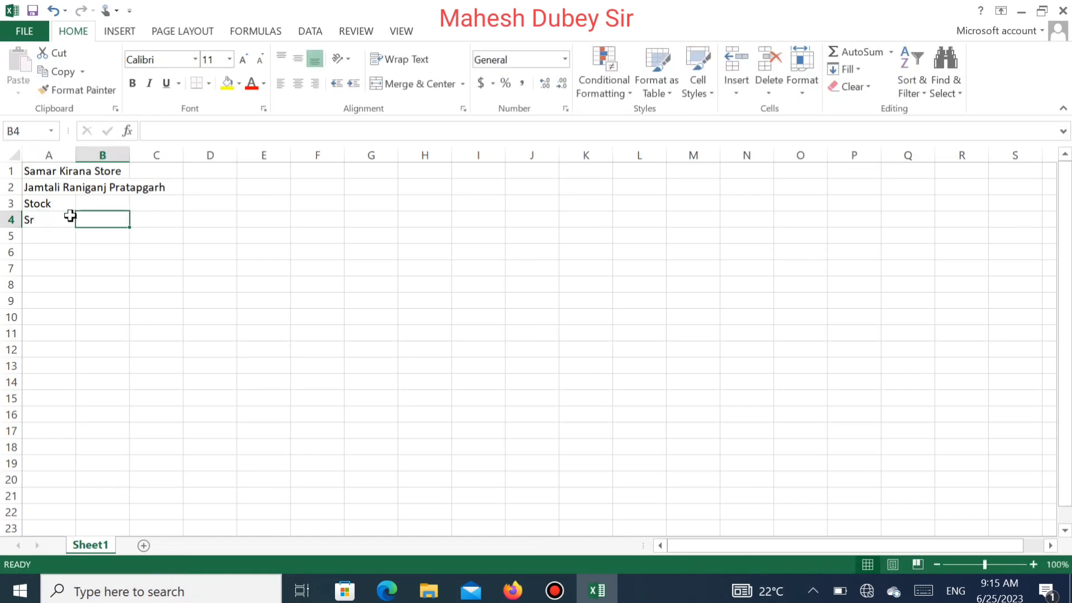
type("Pr")
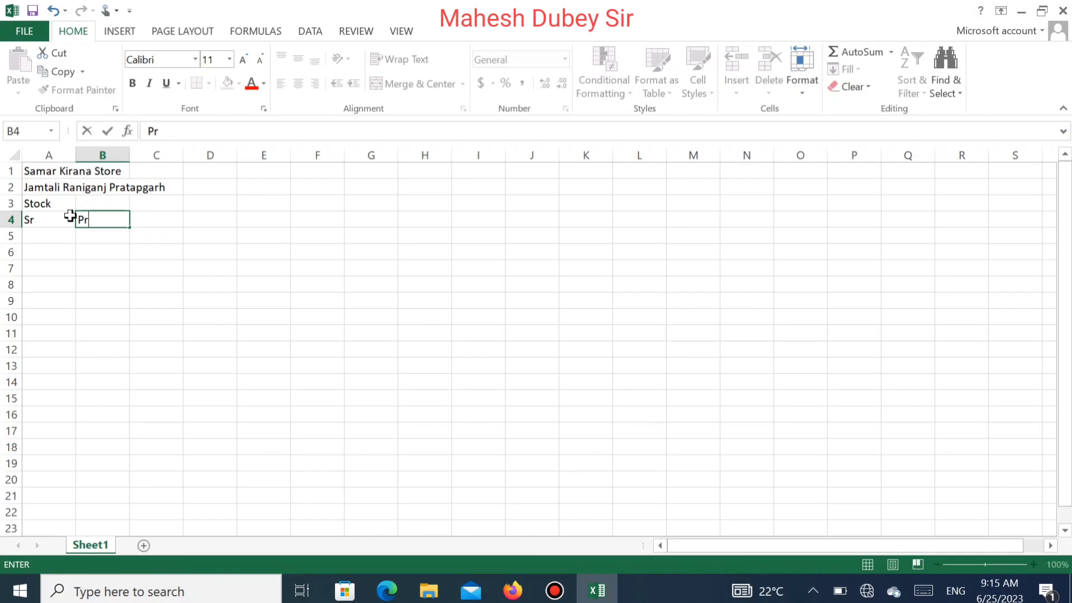
type("oduct")
type(" Name")
key("Tab")
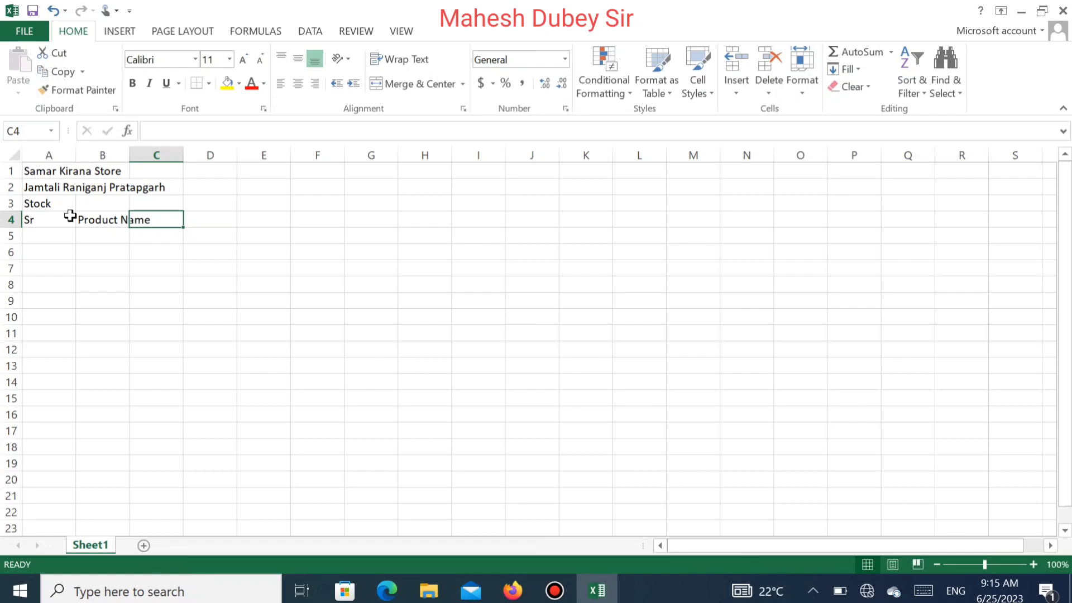
type("Qu")
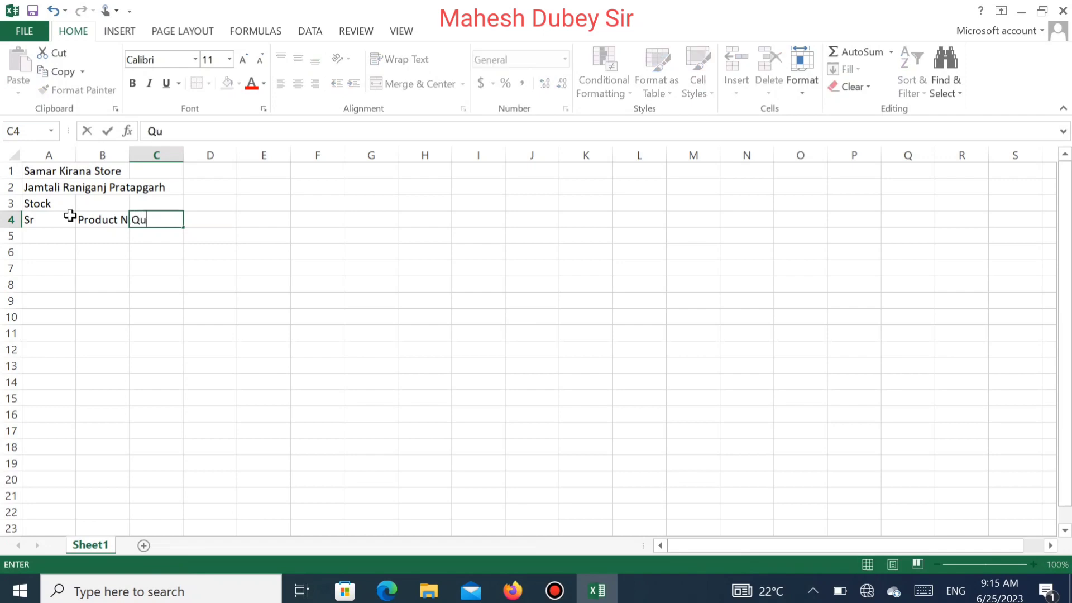
type("i")
key("BackSpace")
key("BackSpace")
type("TY")
key("Tab")
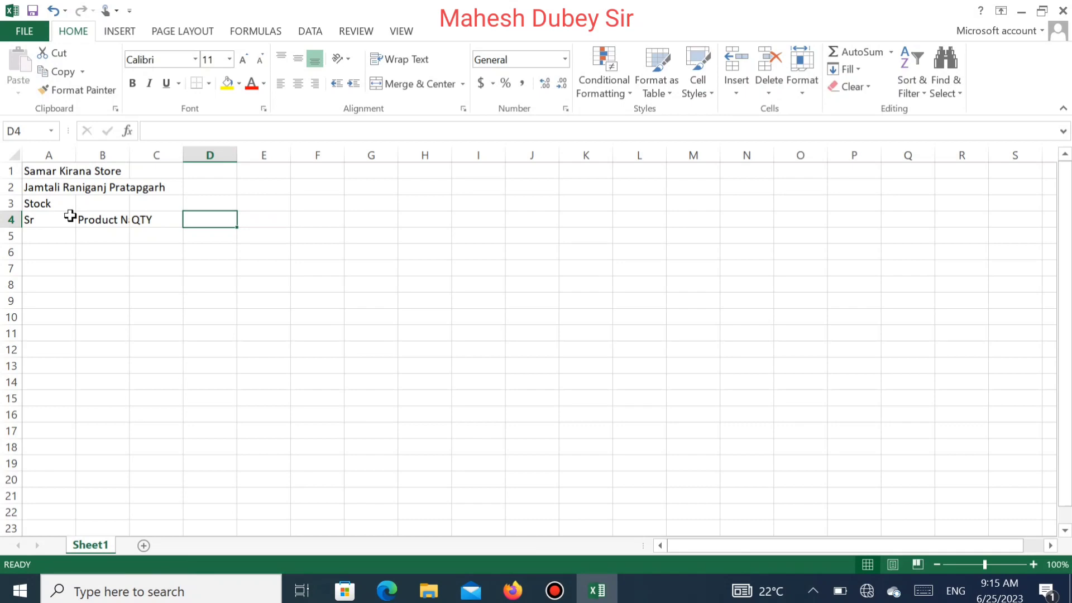
- Add the headers MFD, EX. Date, MRP, Sale Price and Amount in D4:H4
type("M")
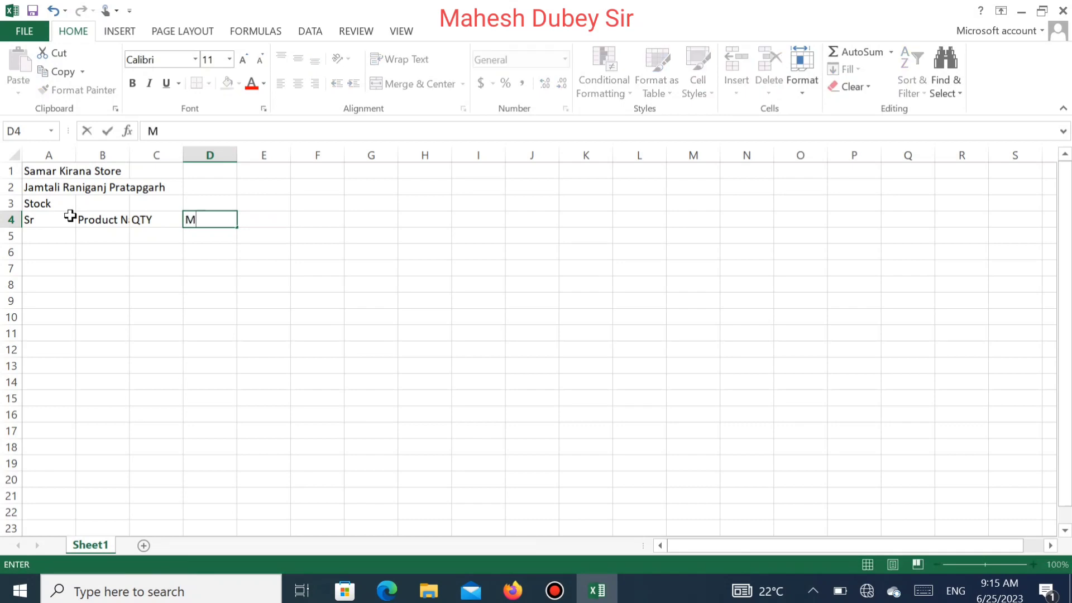
type("FD")
key("Tab")
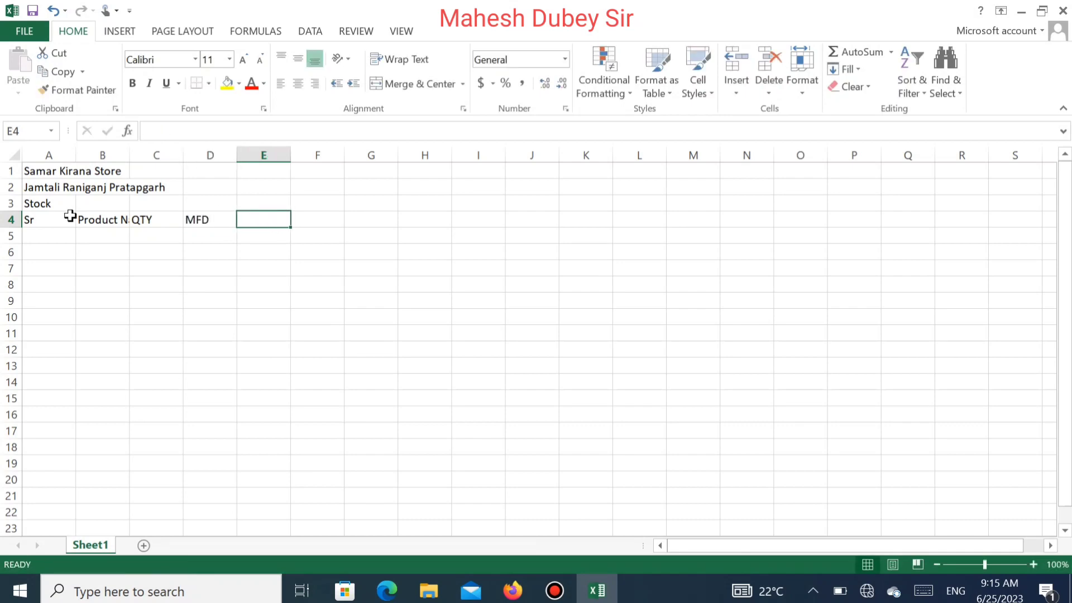
type("E")
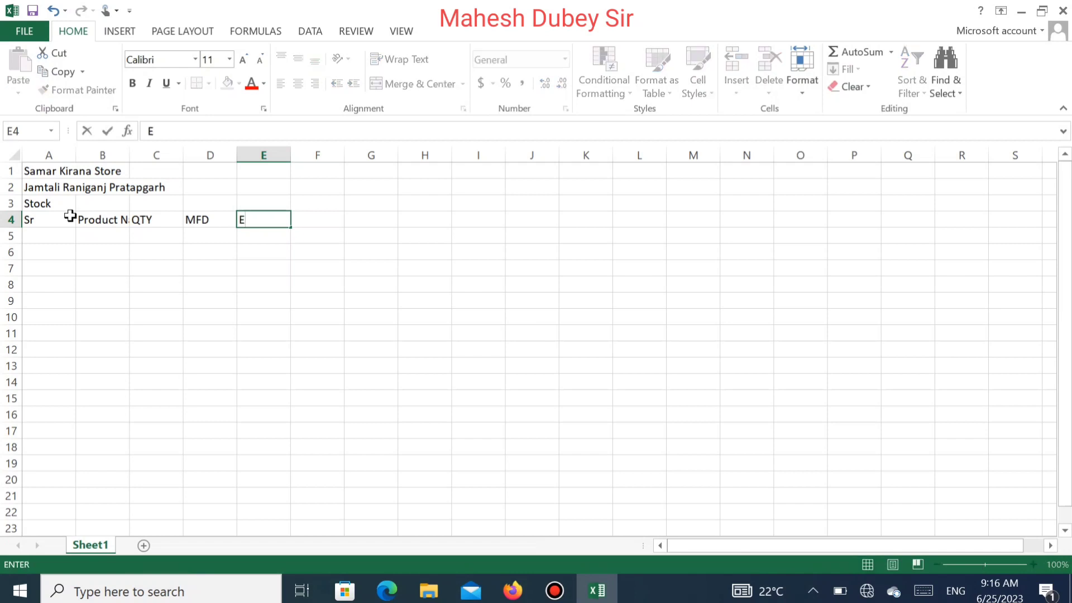
type("X")
type(". ")
type("Datw")
key("BackSpace")
type("e")
key("Tab")
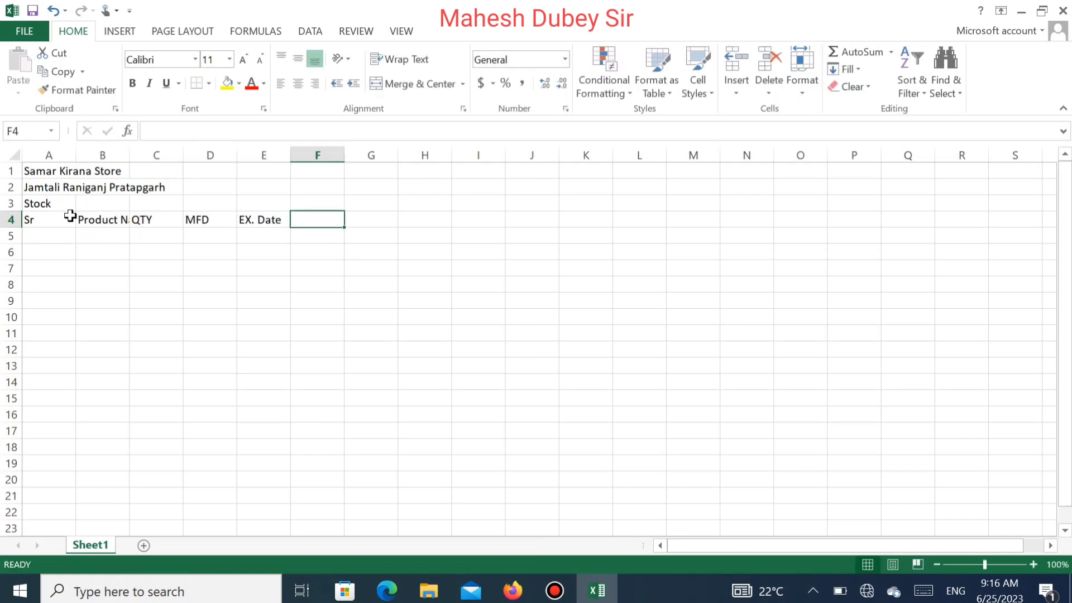
type("MR")
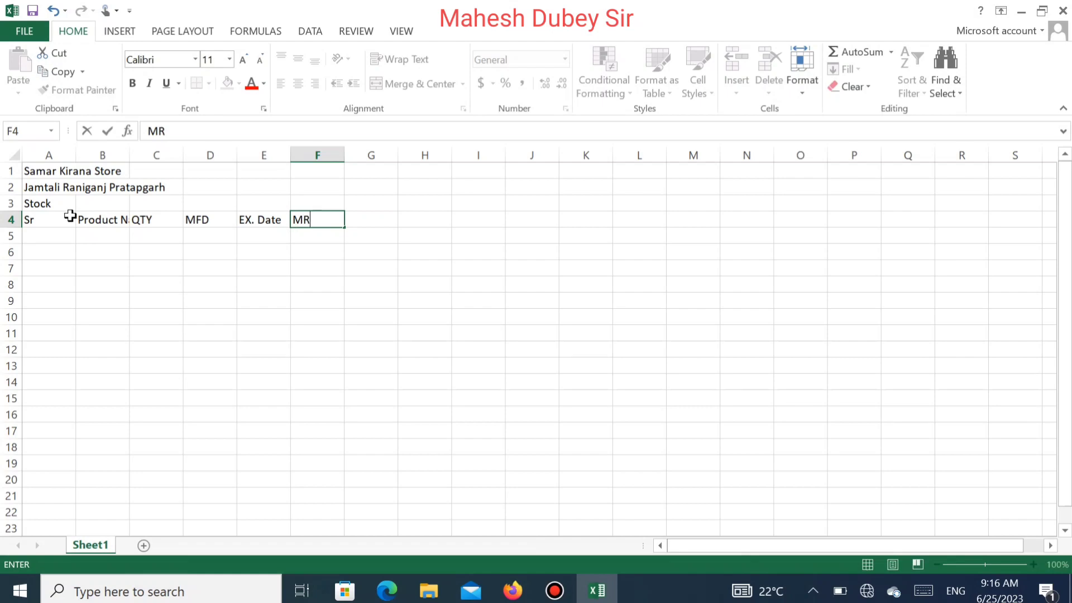
type("P")
key("Tab")
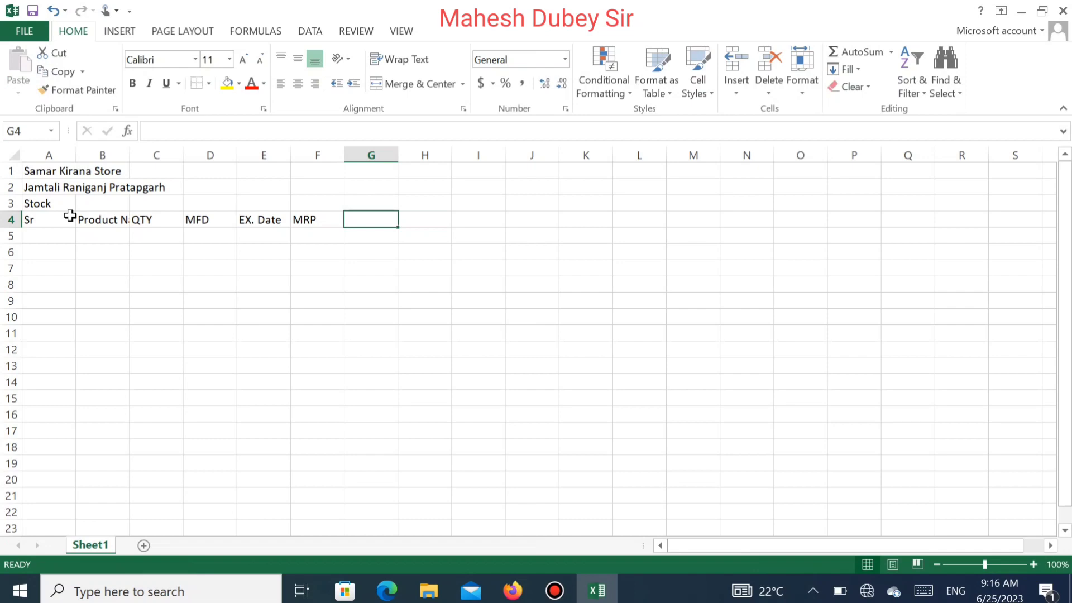
type("Sale ")
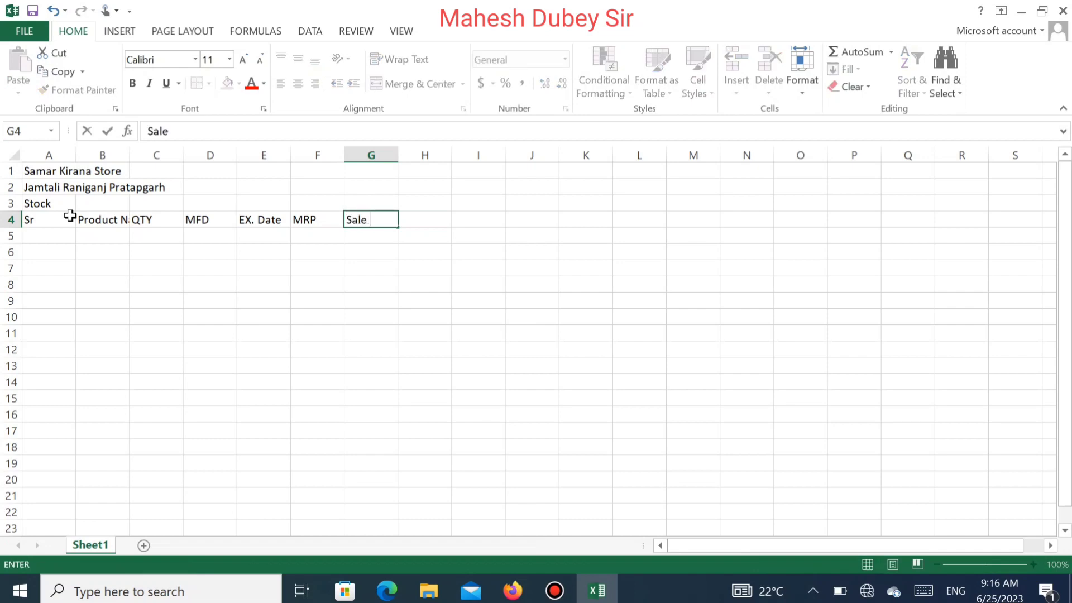
type("Pric")
type("e")
key("Tab")
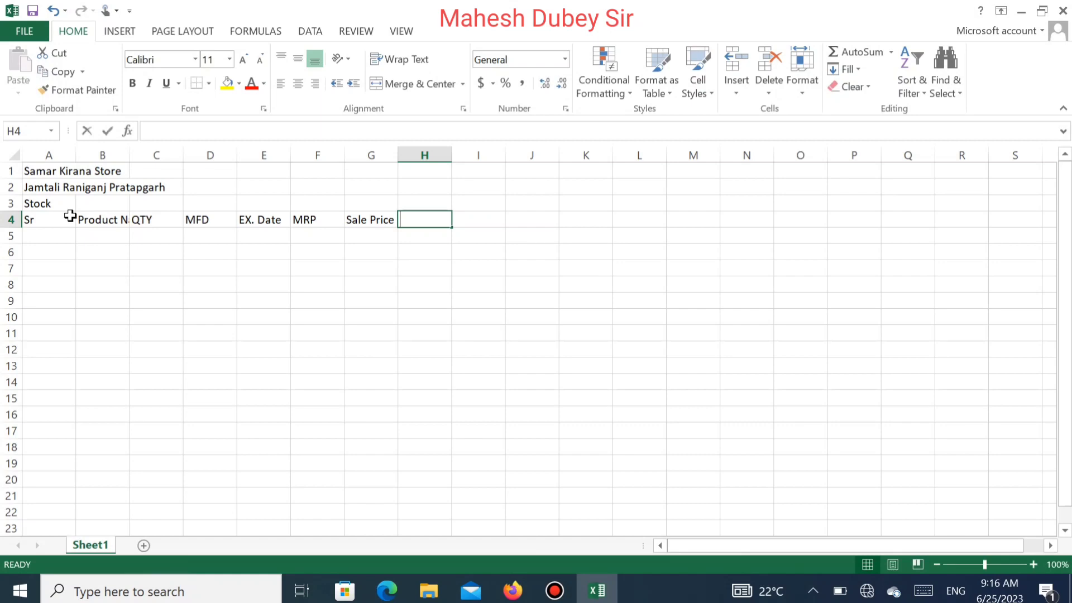
type("Amount")
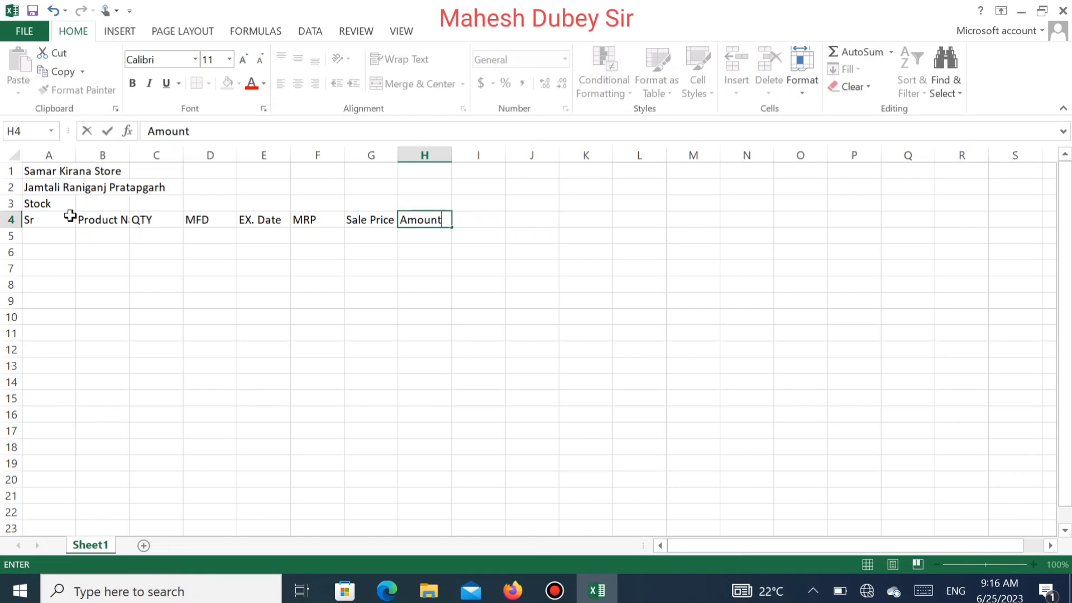
key("Tab")
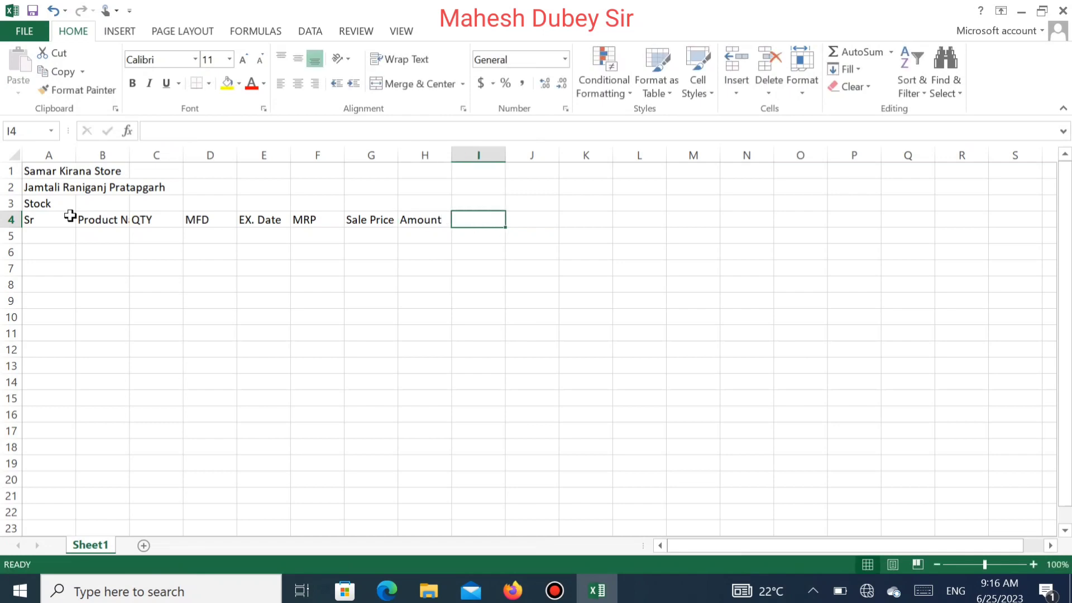
- Replace the GST header in I4 with Pay Amount and add Balance in J4
type("GST")
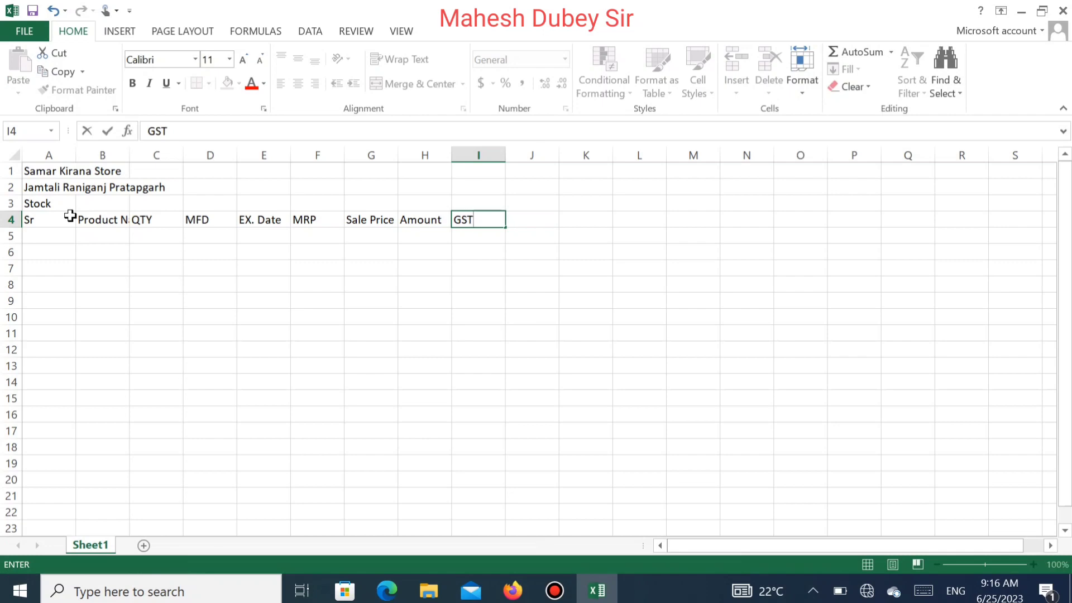
key("Tab")
key("Left")
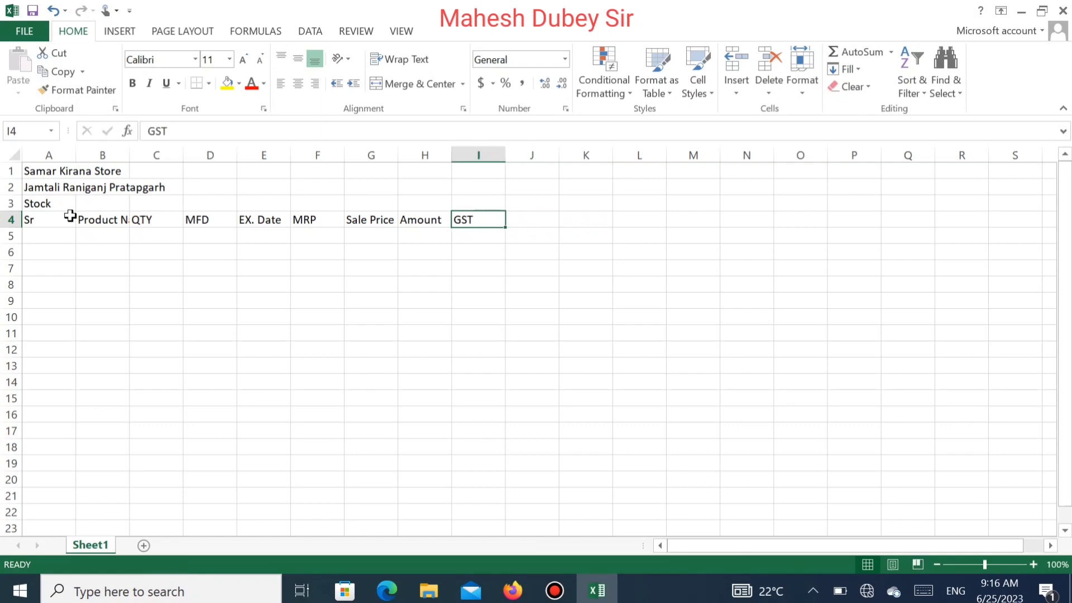
key("BackSpace")
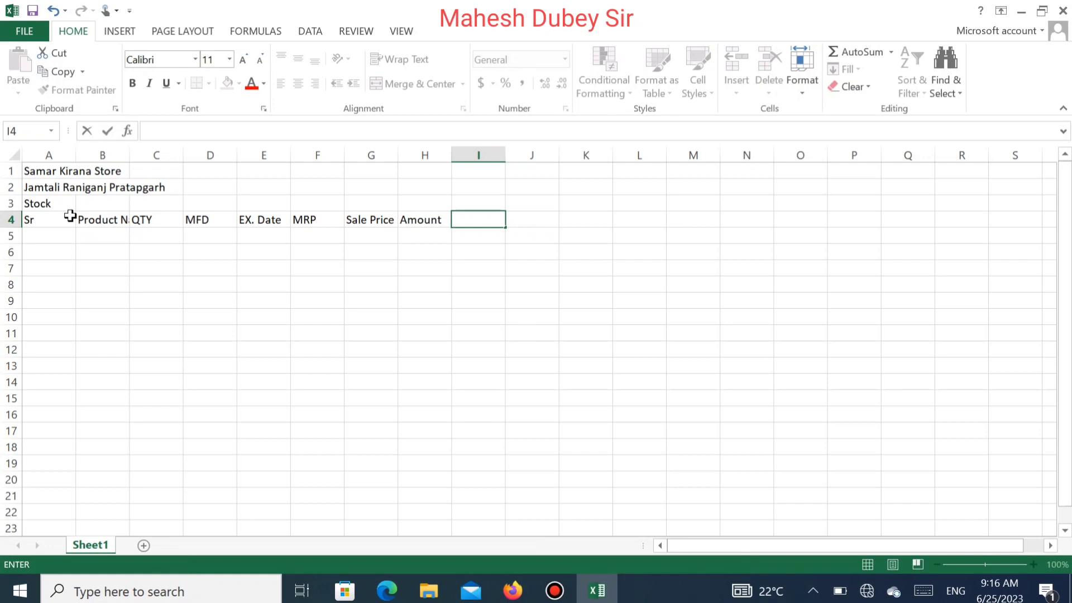
type("Pay Am")
type("ount")
key("Tab")
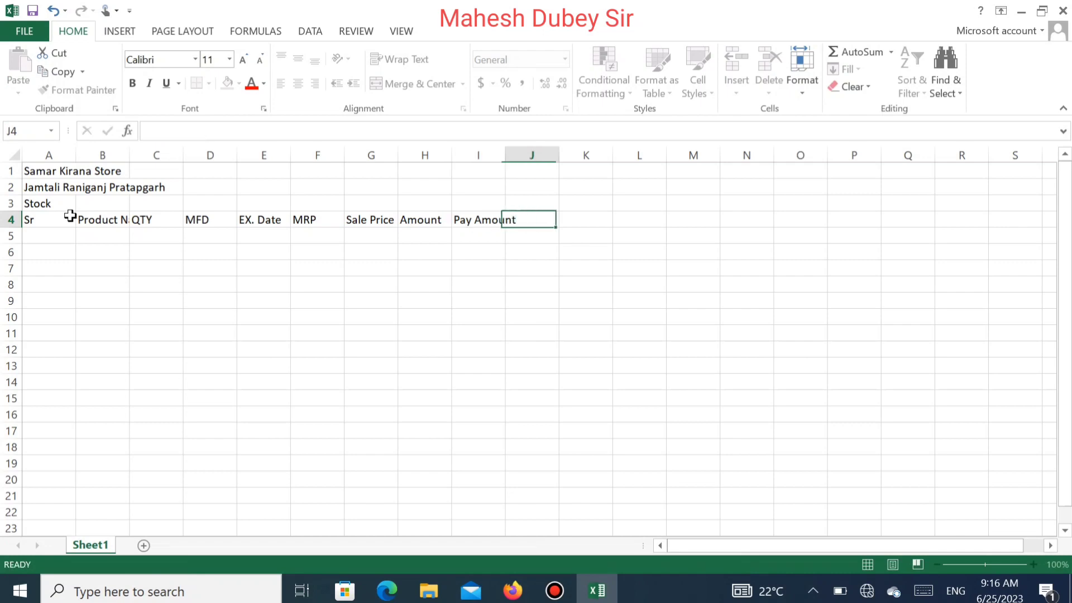
type("Balan")
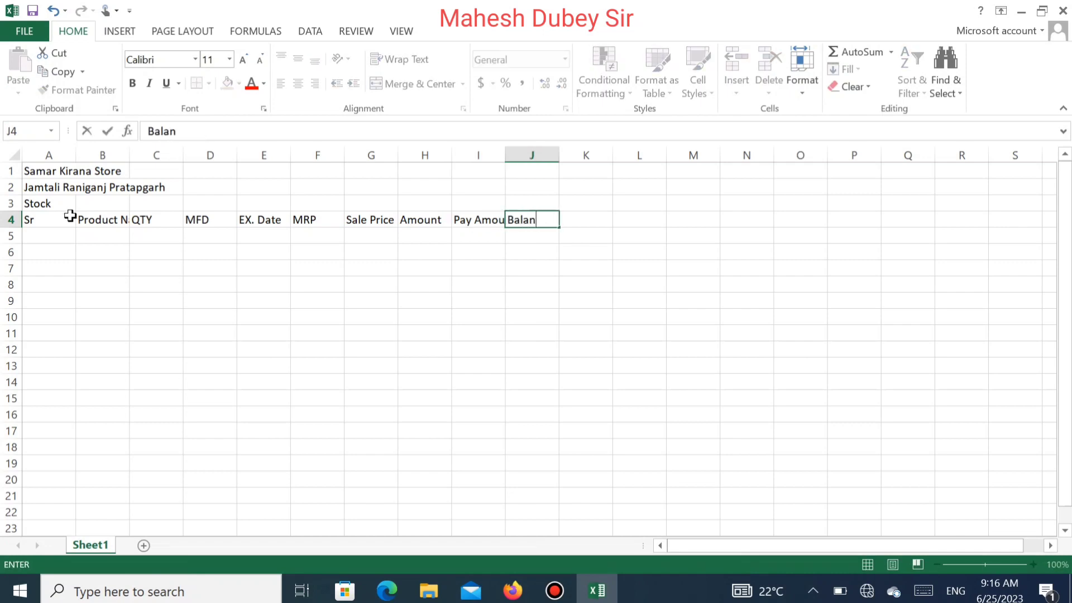
type("ce")
key("Tab")
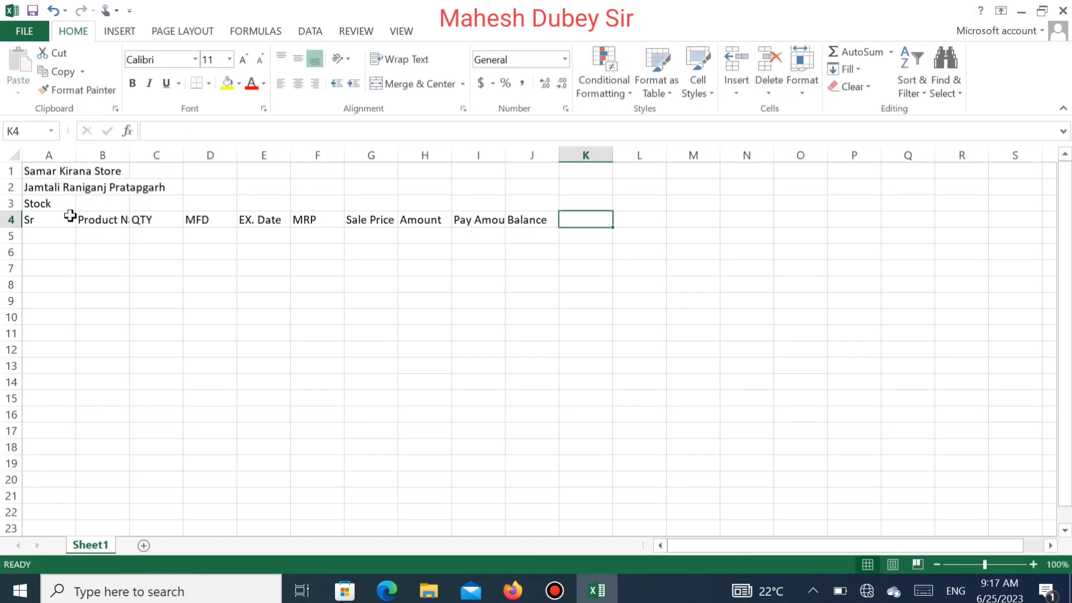
type("S")
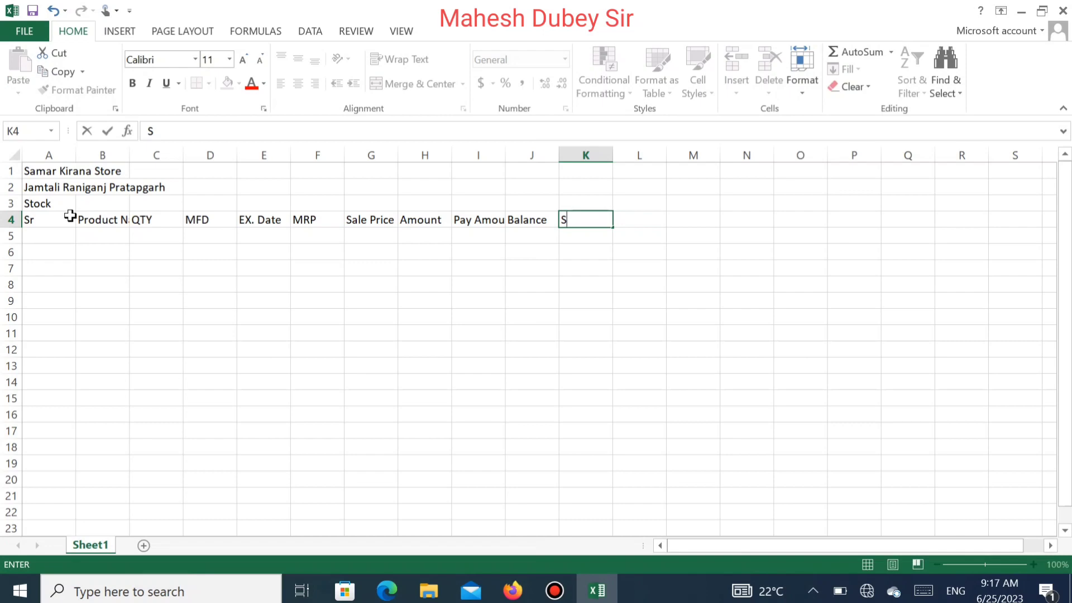
- Clear K4, J4 and I4, then enter Sale QTY in I4 and Stock in J4
key("BackSpace")
key("Left")
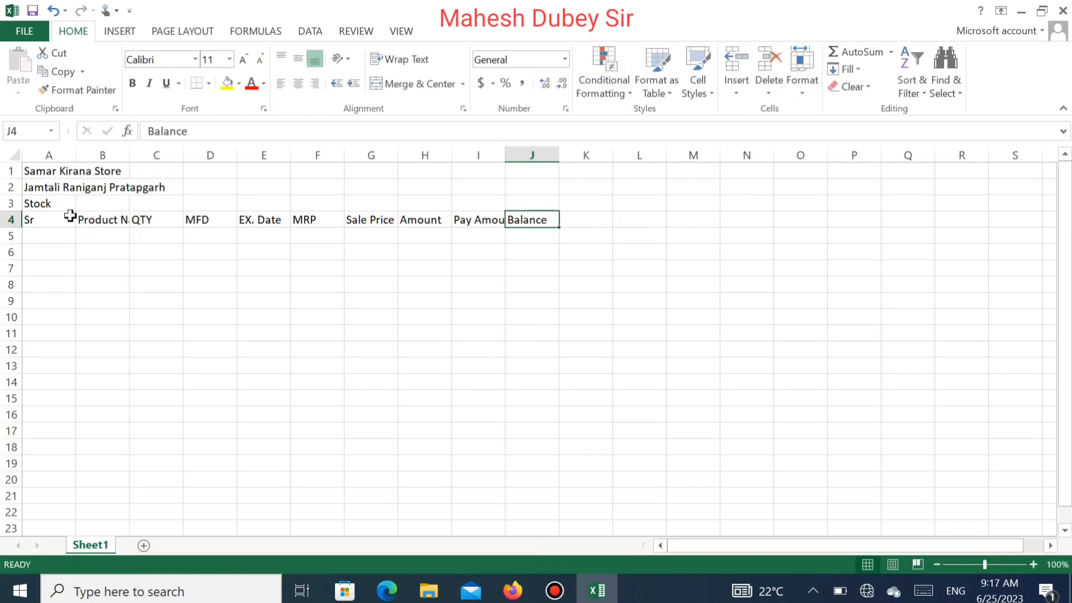
key("Delete")
key("Left")
key("Delete")
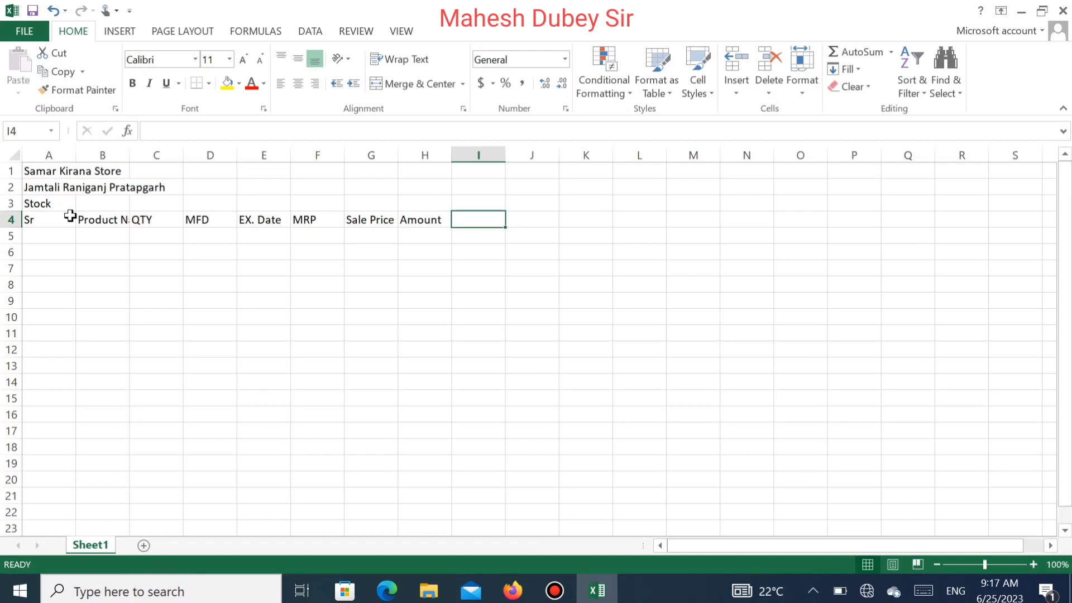
type("Sale ")
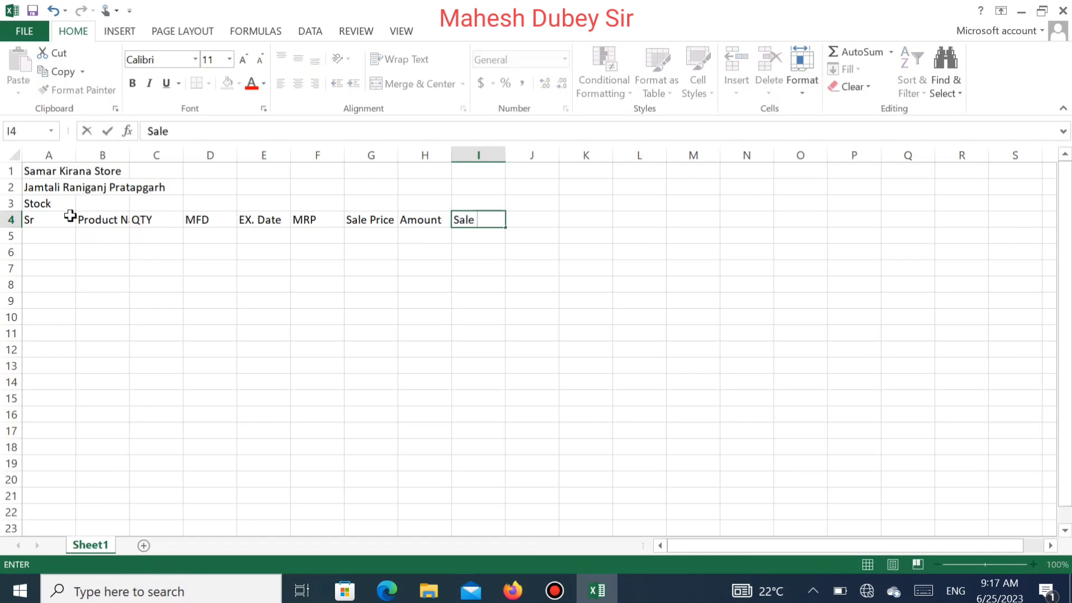
type("QT")
type("Y")
key("Tab")
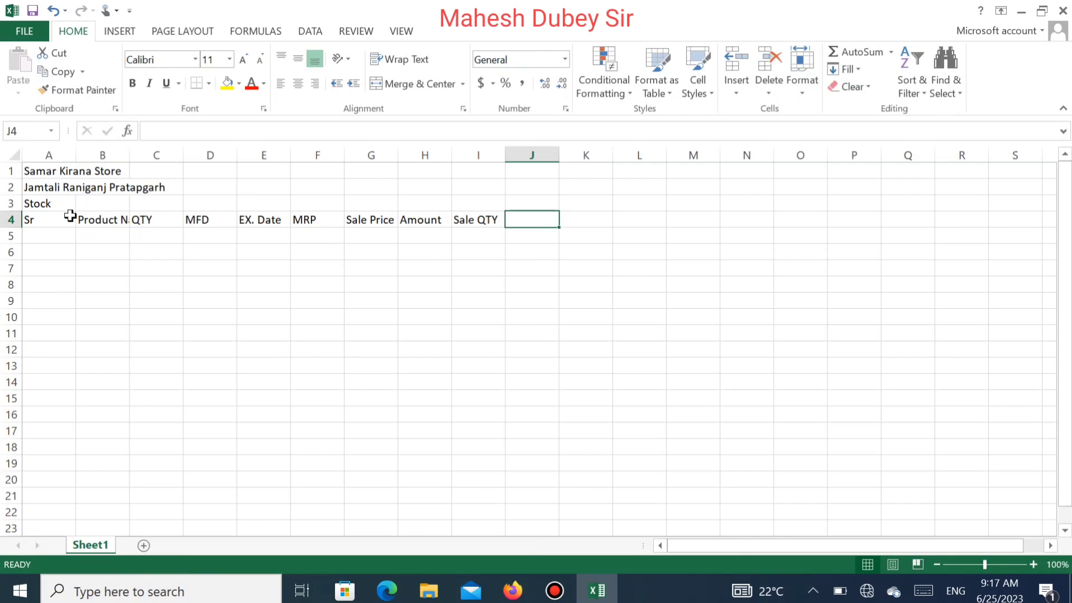
type("St")
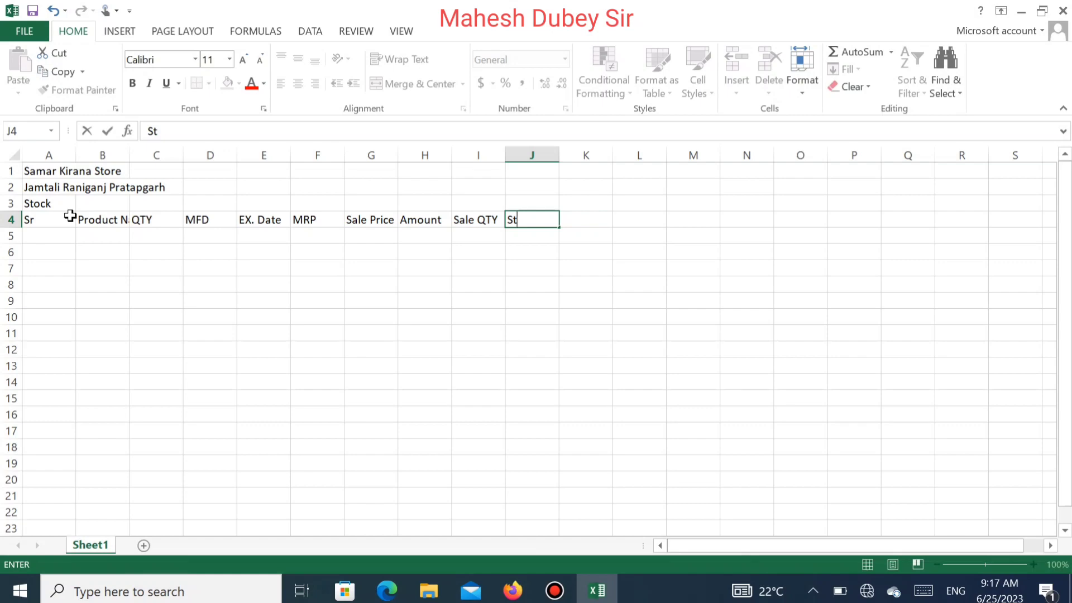
type("ock")
key("Return")
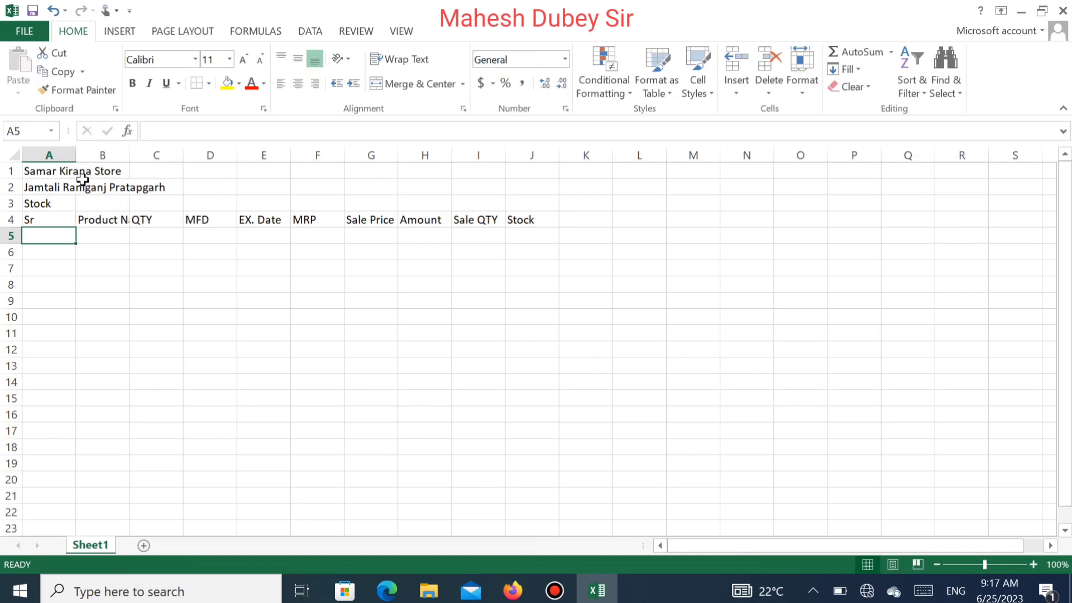
- Merge and center A1:J1, A2:J2 and A3:J3 for the store name, address and Stock titles
left_click_drag(37, 170, 456, 176)
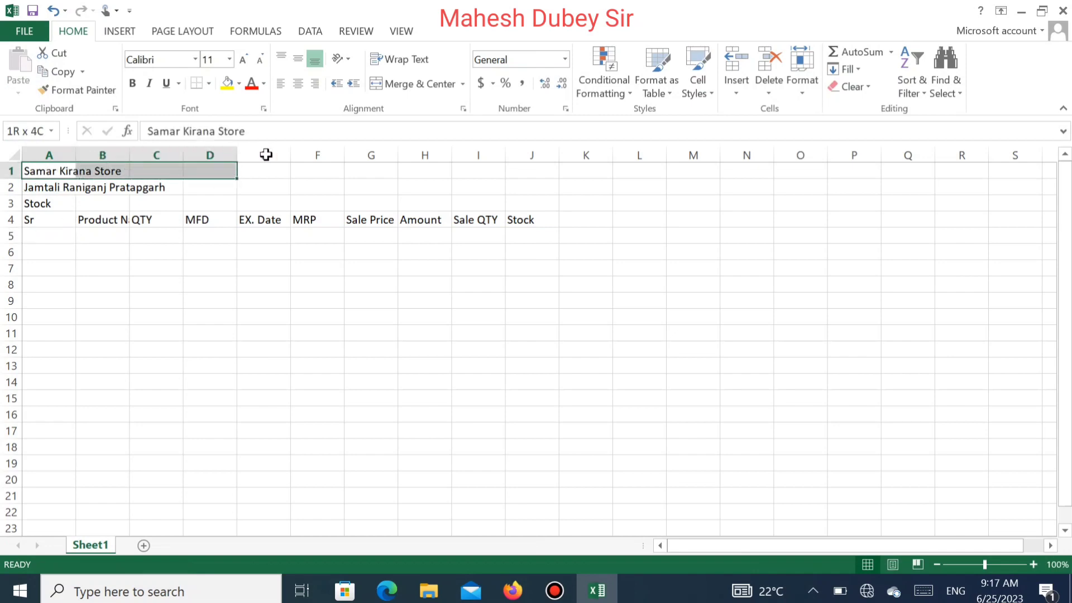
left_click_drag(456, 176, 519, 164)
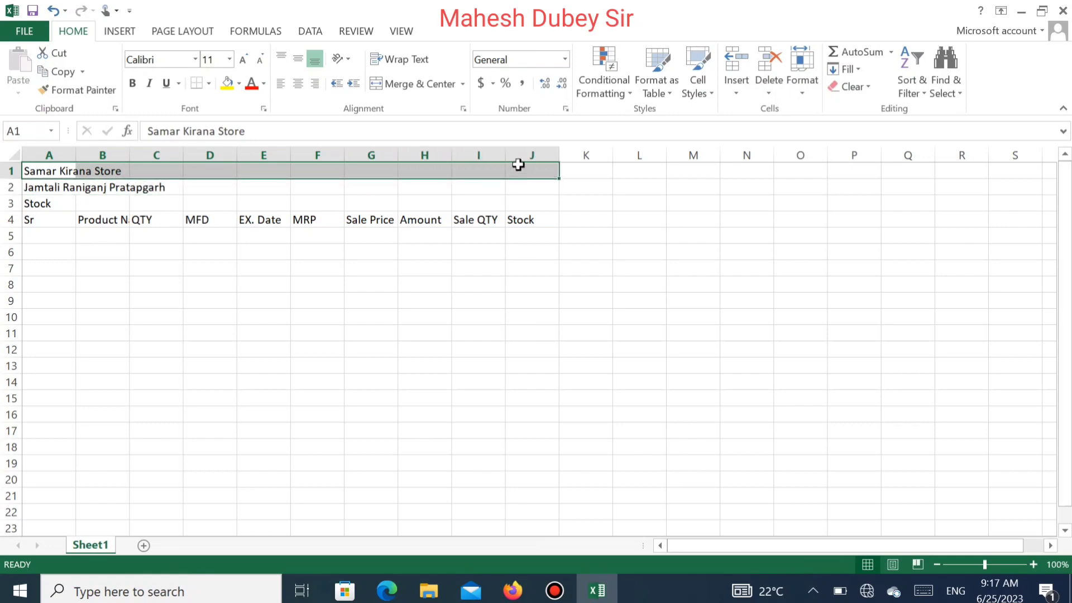
left_click(415, 85)
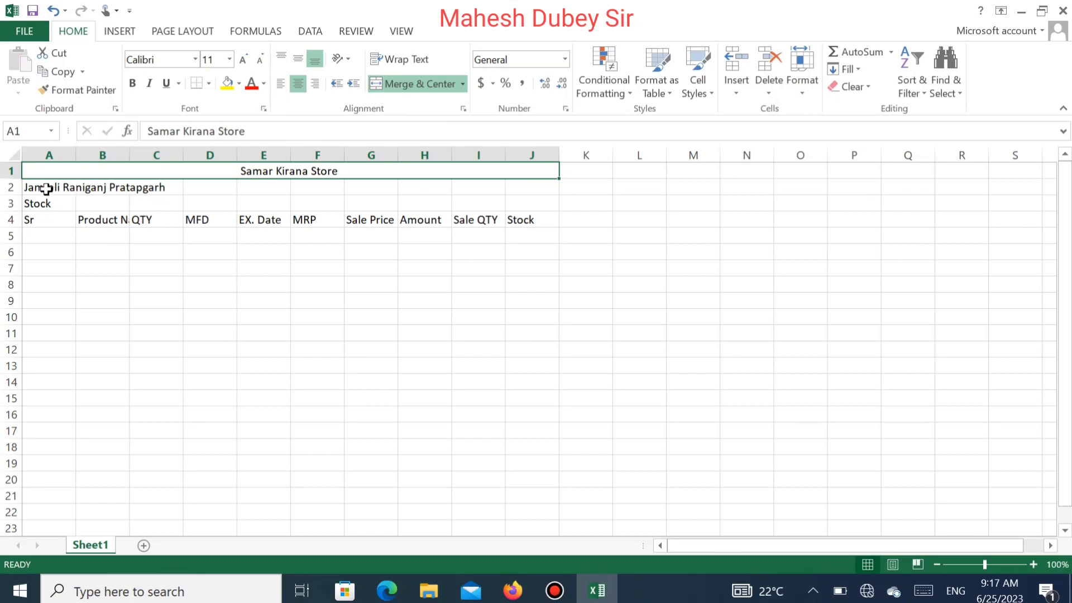
left_click_drag(46, 189, 517, 182)
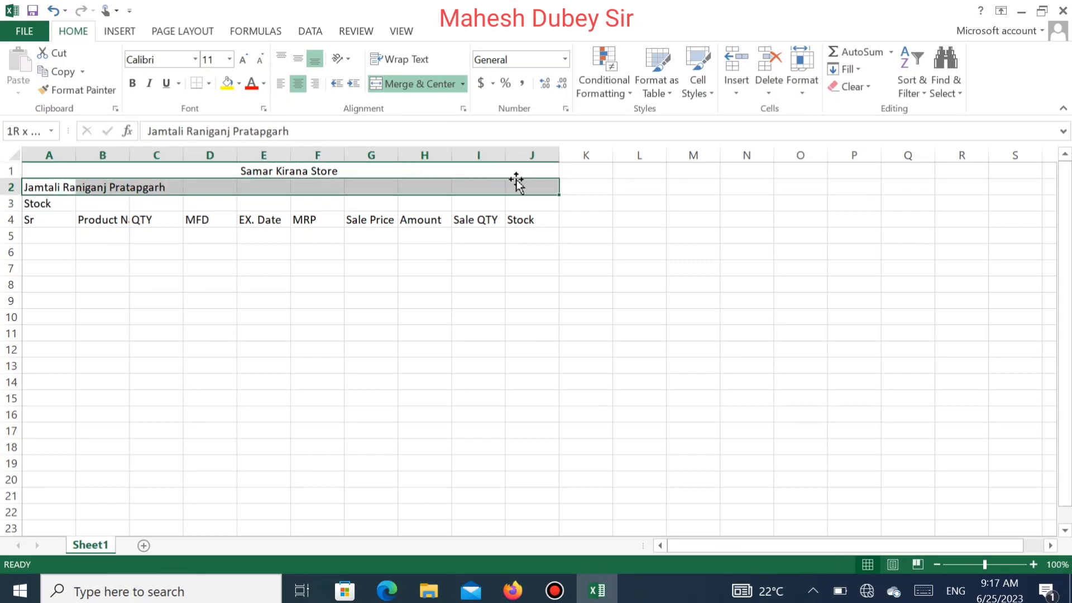
left_click(415, 85)
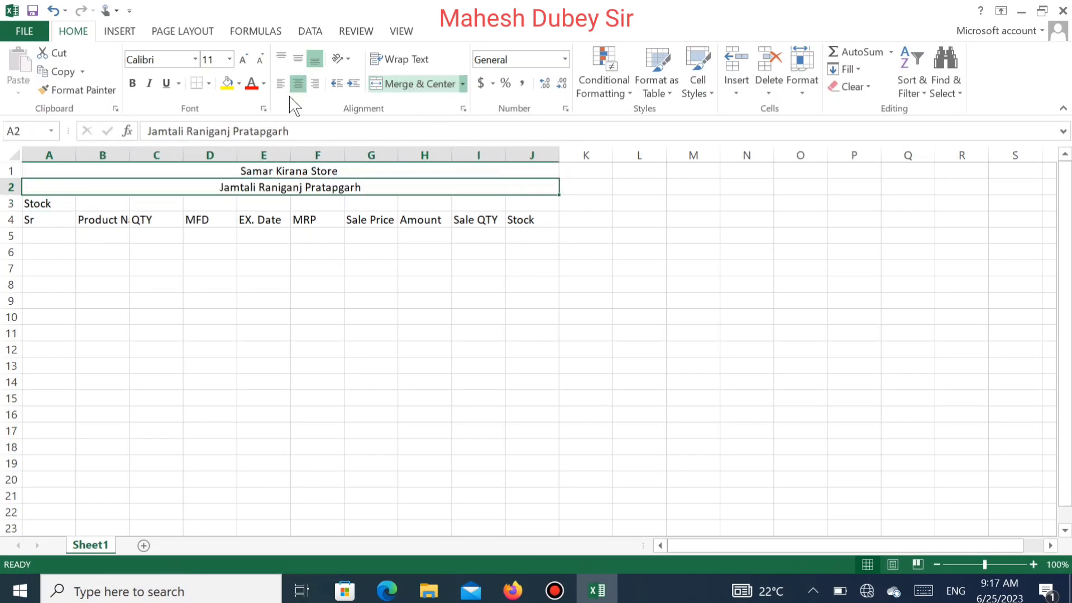
left_click_drag(42, 202, 523, 201)
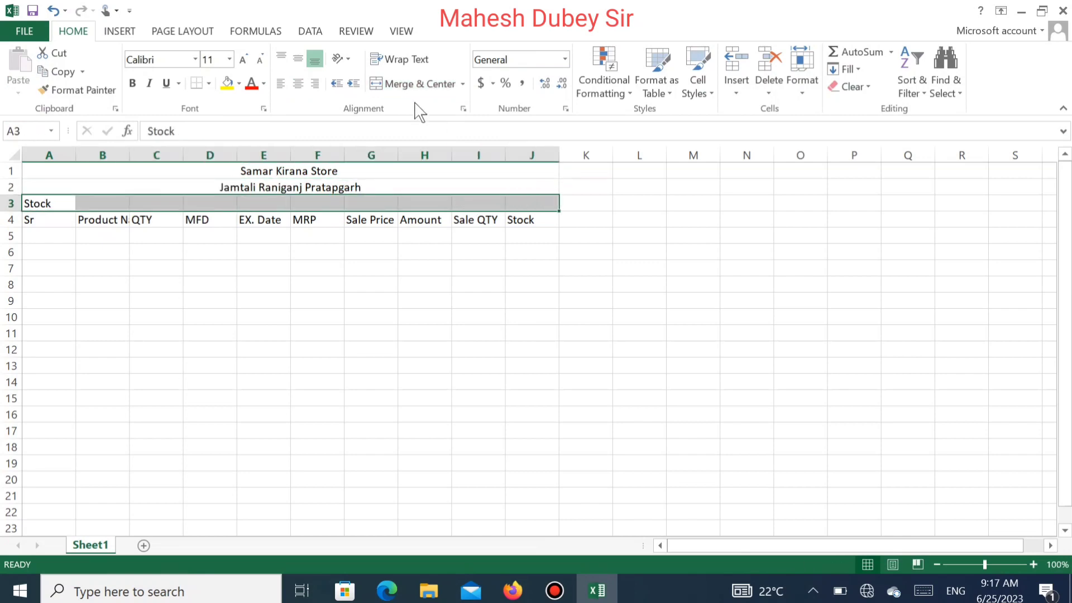
left_click(399, 85)
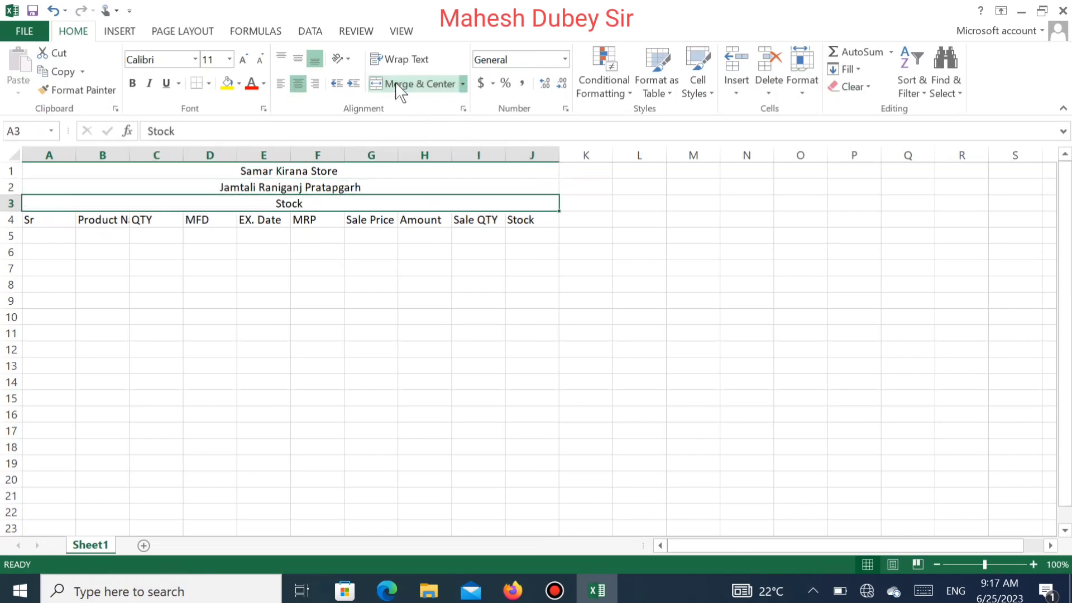
left_click(349, 269)
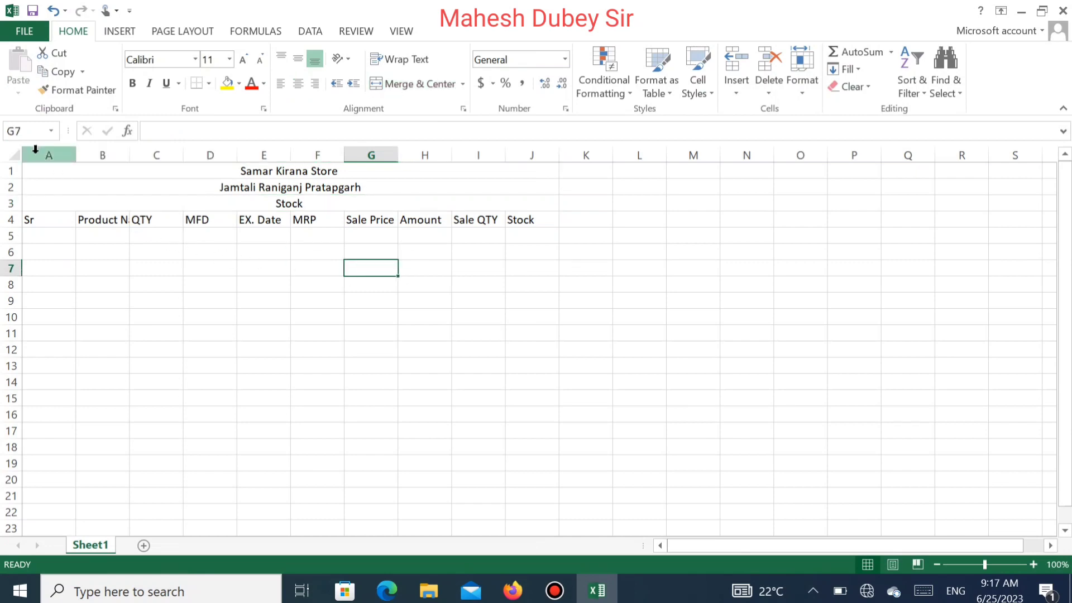
- Auto-fit columns A to J, then widen the Sr, Product Name, QTY and MFD columns
left_click_drag(37, 155, 557, 159)
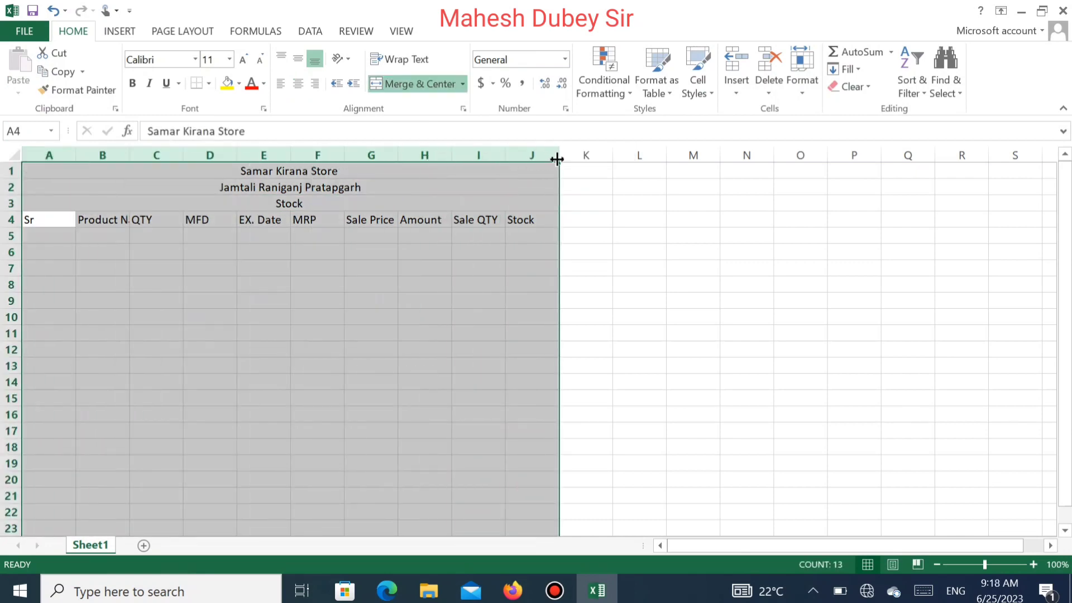
double_click(556, 160)
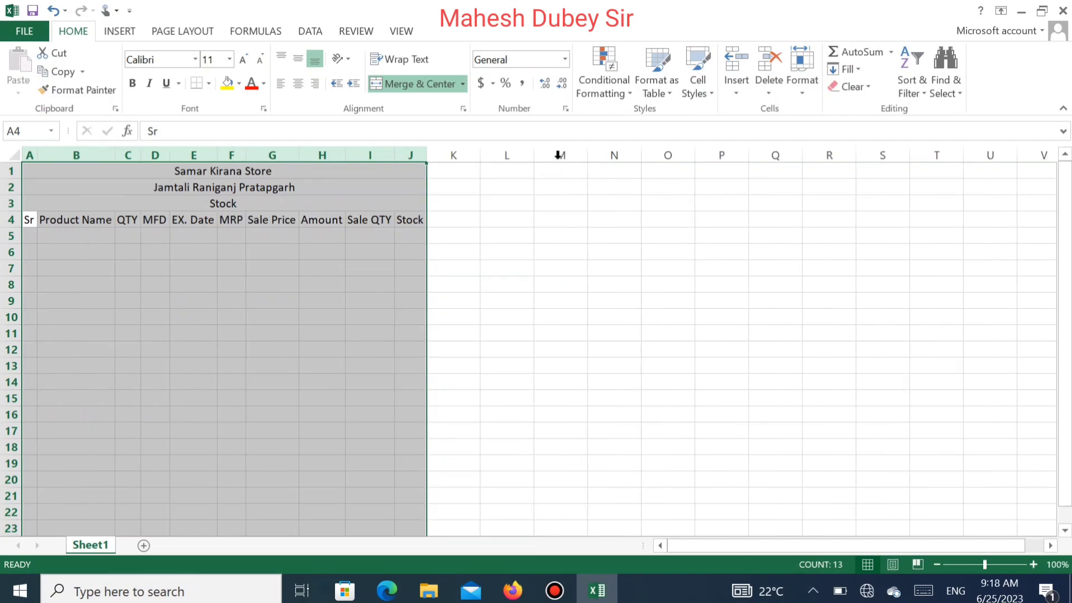
left_click(151, 278)
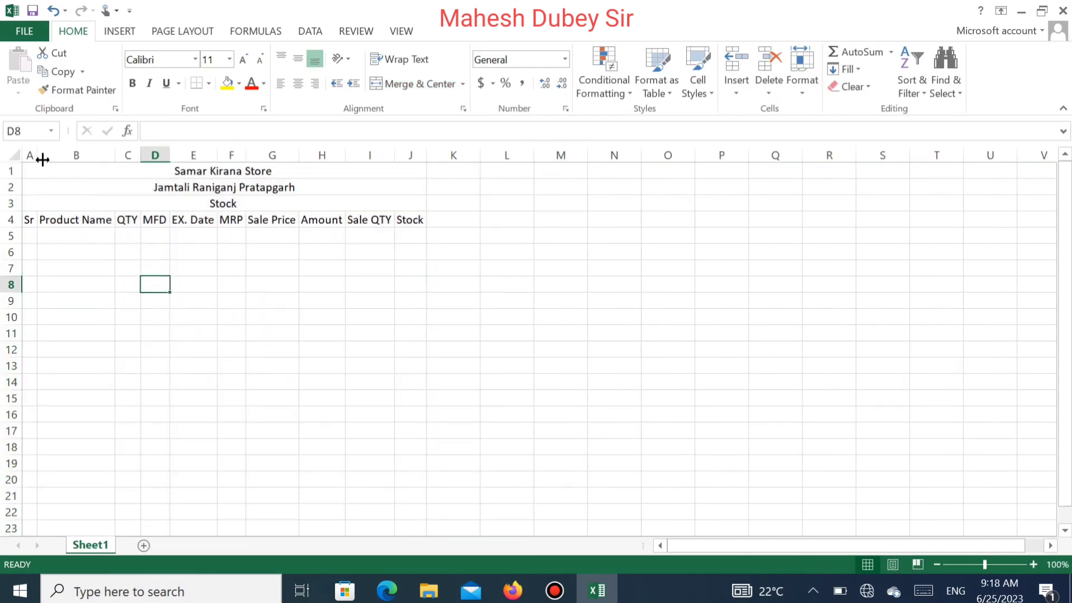
left_click_drag(42, 160, 47, 160)
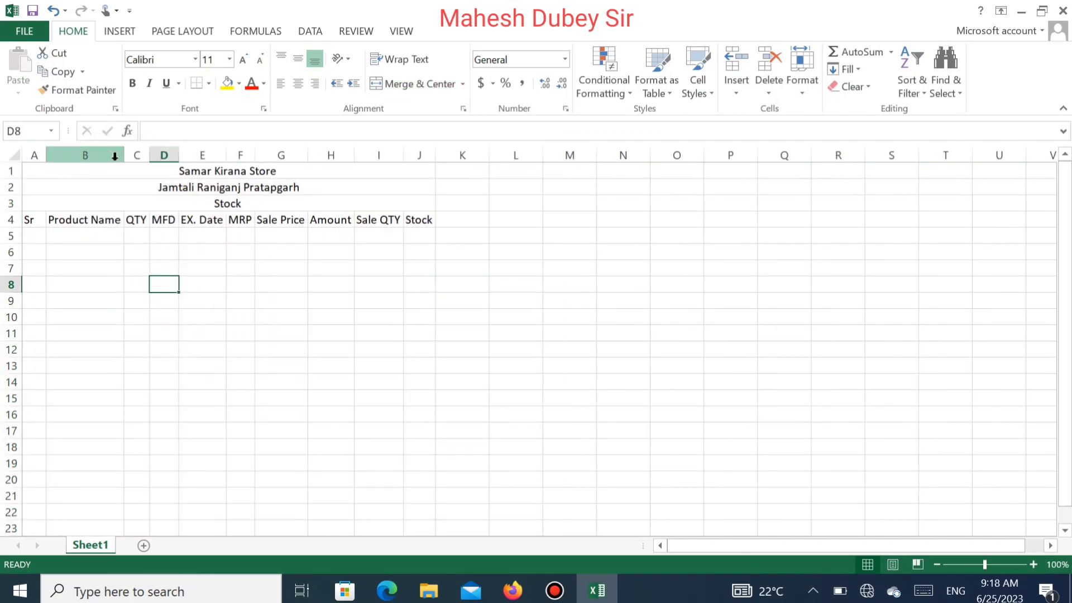
left_click_drag(124, 159, 202, 179)
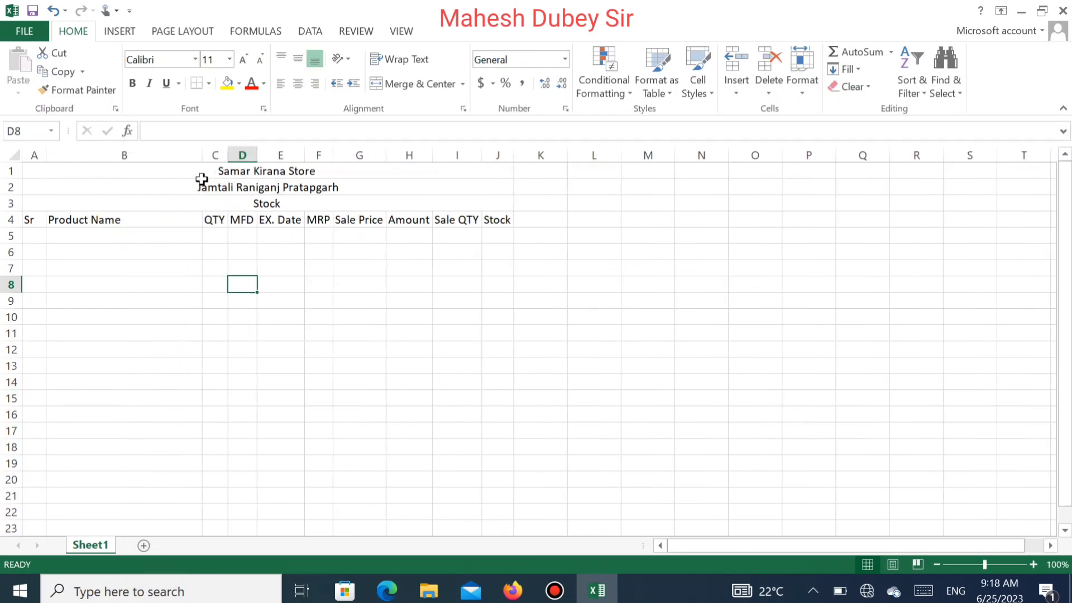
left_click_drag(228, 160, 335, 155)
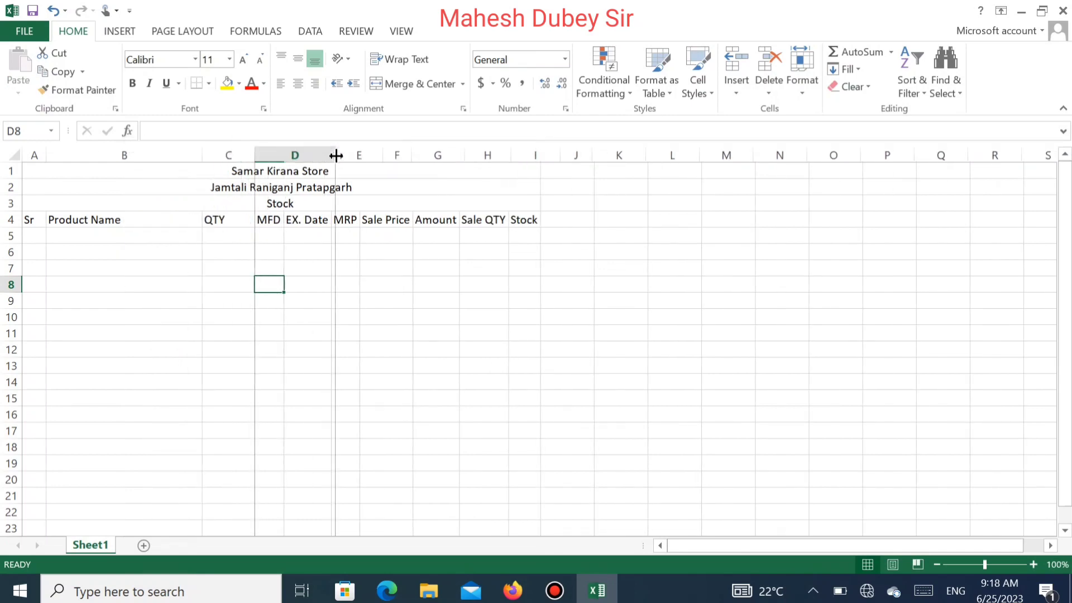
left_click_drag(383, 156, 418, 161)
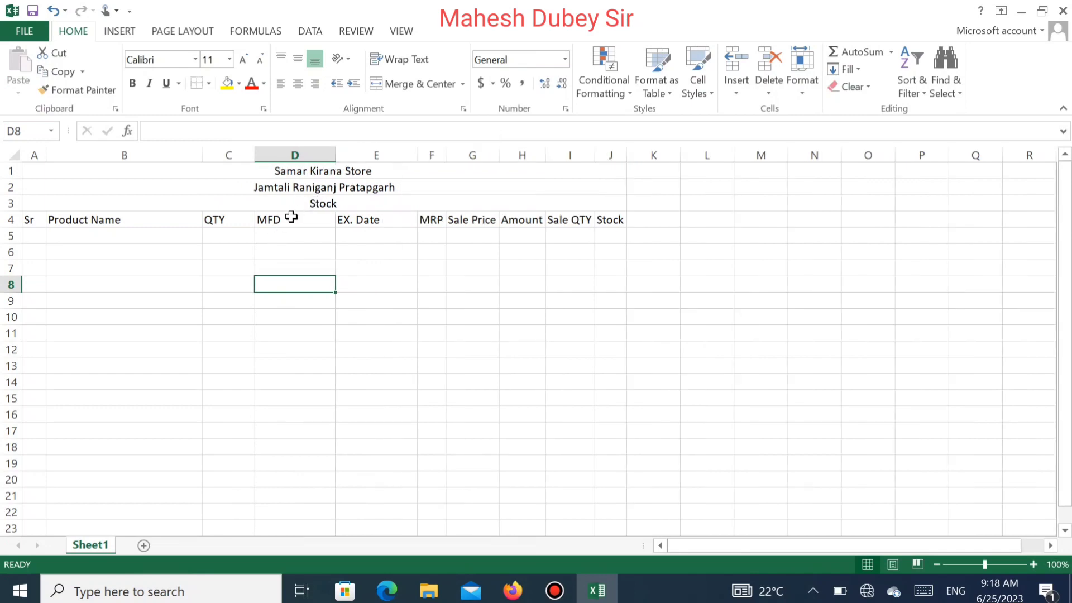
- Rename the D4 header to MF Date, widen the MRP and Sale Price columns, and select A5
double_click(292, 218)
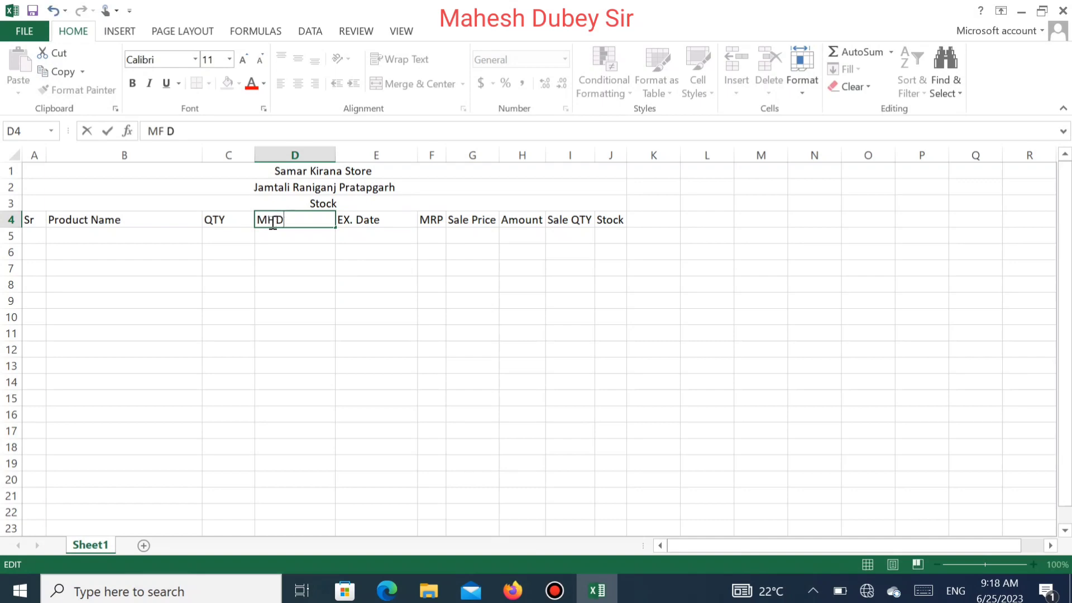
left_click(396, 235)
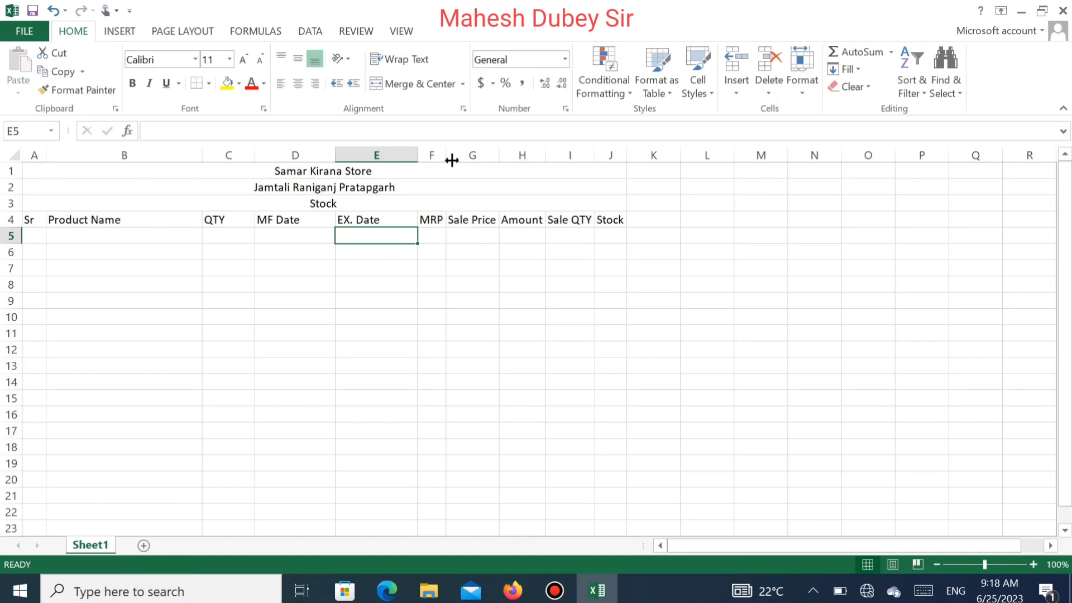
left_click_drag(451, 160, 468, 160)
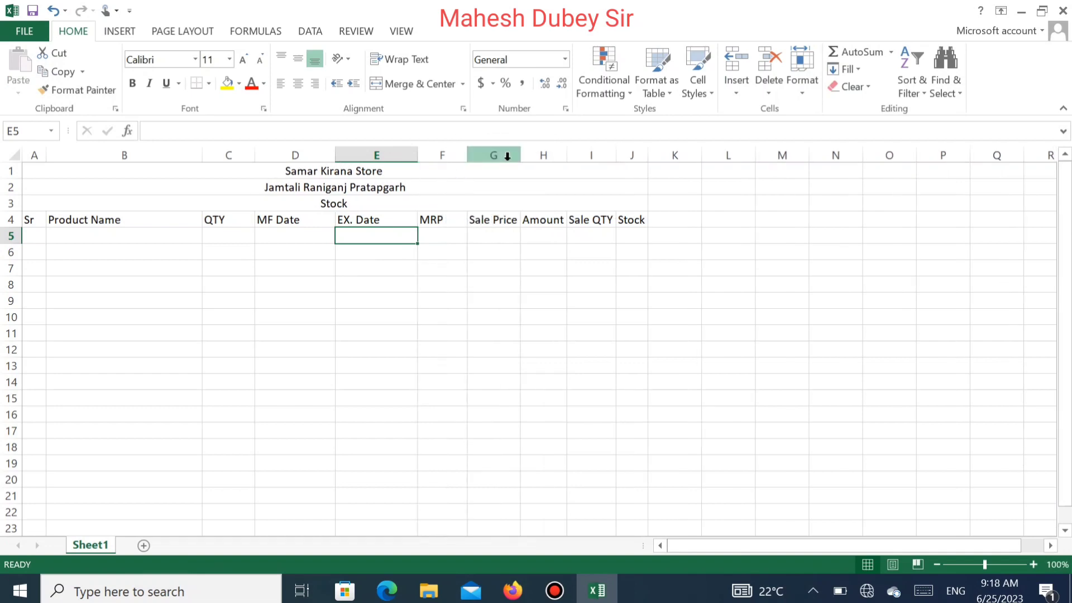
mouse_move(521, 156)
left_mouse_down()
mouse_move(542, 163)
mouse_move(723, 152)
left_mouse_up()
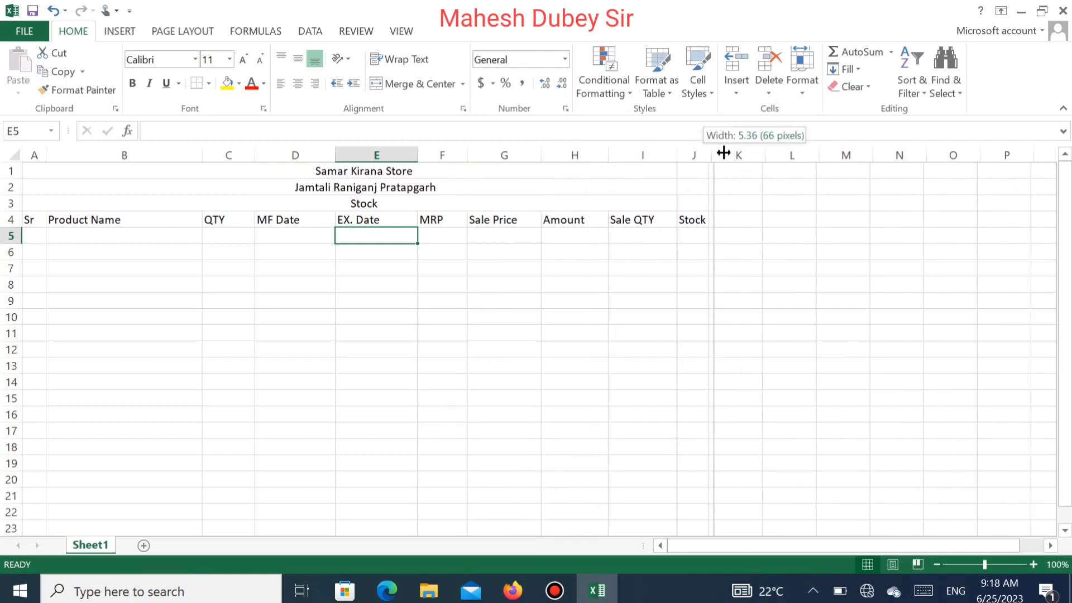
left_click(566, 259)
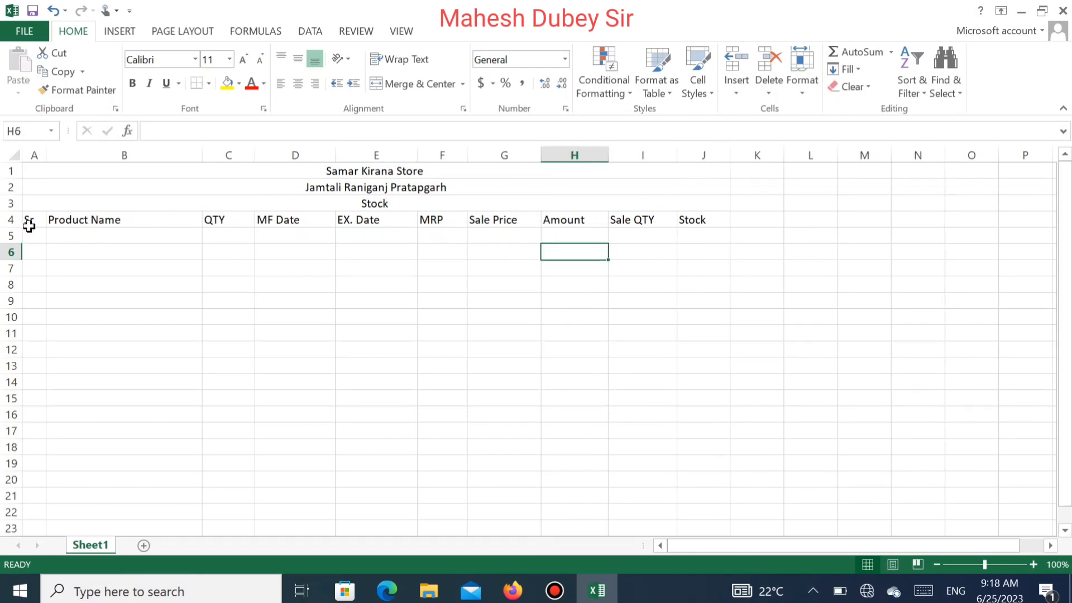
left_click(30, 225)
left_click(41, 238)
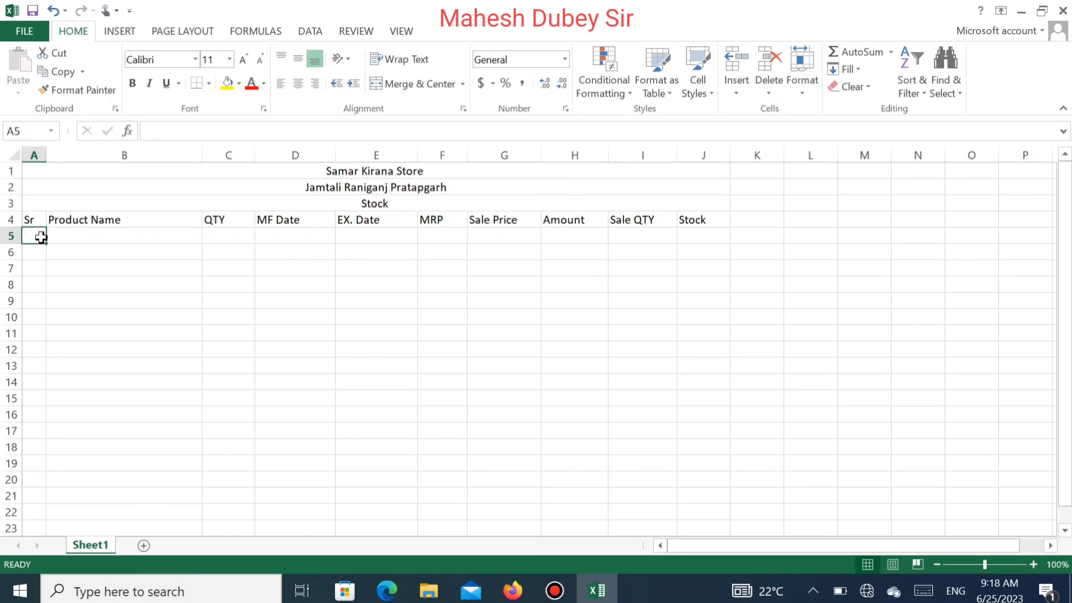
- Apply All Borders to the table range A4:J22
mouse_move(37, 221)
left_mouse_down()
mouse_move(658, 339)
mouse_move(701, 400)
mouse_move(702, 527)
mouse_move(703, 507)
left_mouse_up()
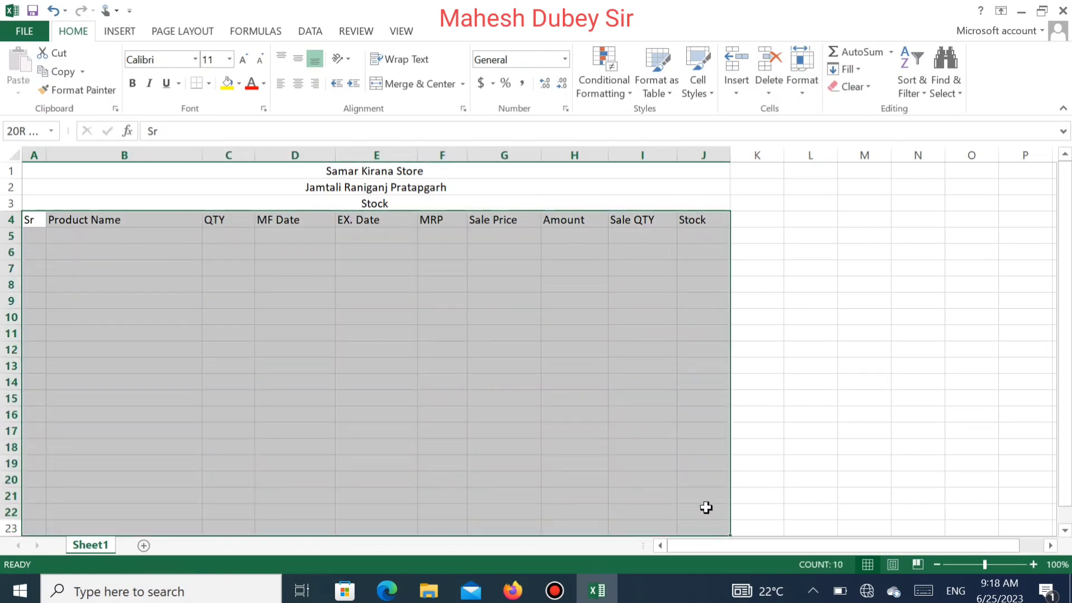
left_click(208, 83)
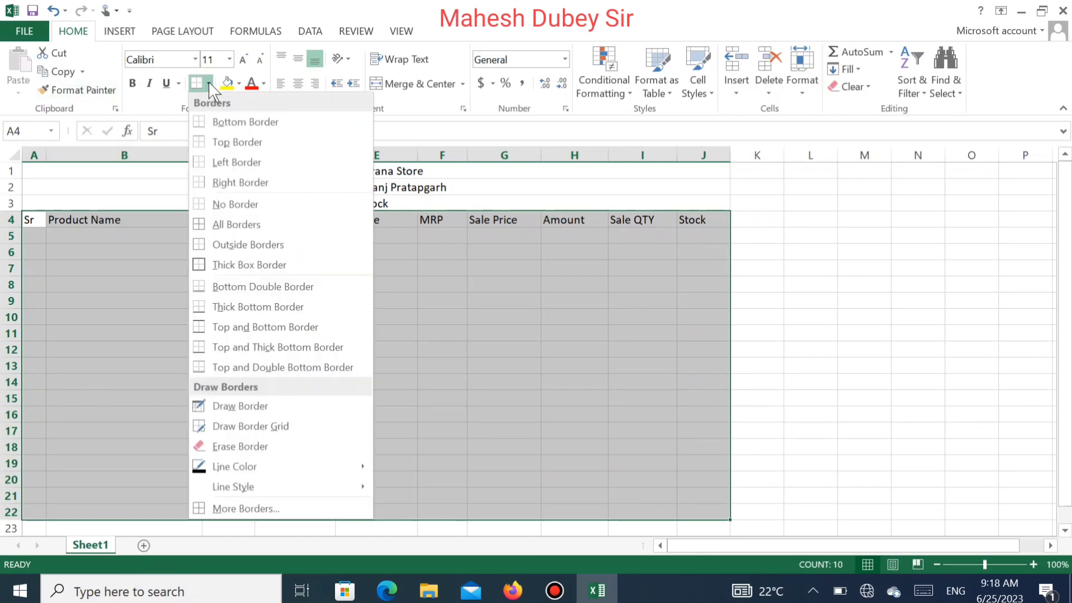
left_click(227, 223)
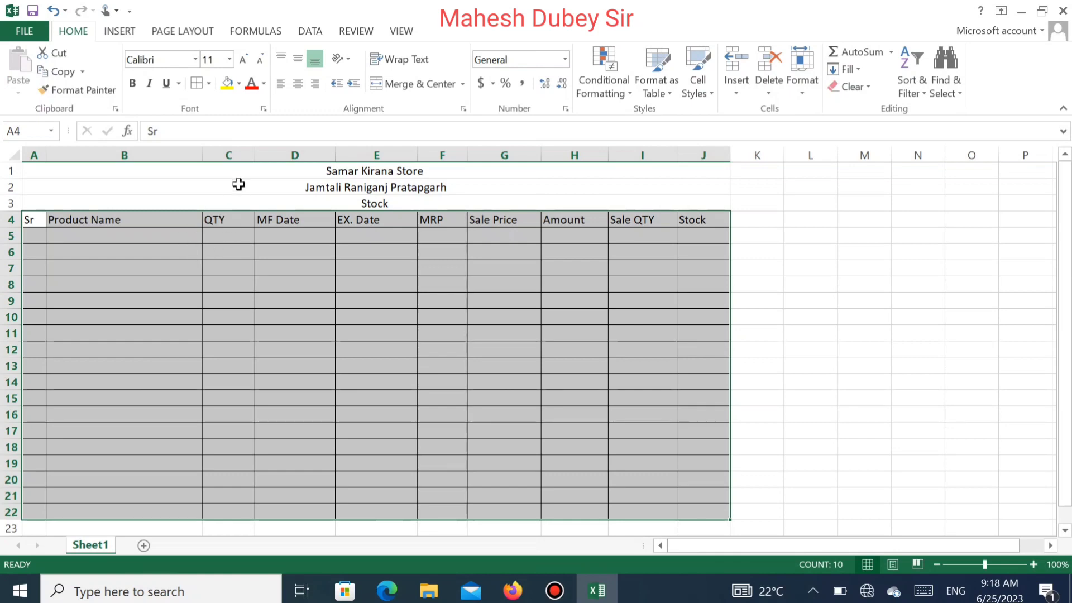
- Put a Thick Box Border around the whole block from the title rows down
mouse_move(238, 173)
left_mouse_down()
mouse_move(283, 529)
mouse_move(266, 475)
left_mouse_up()
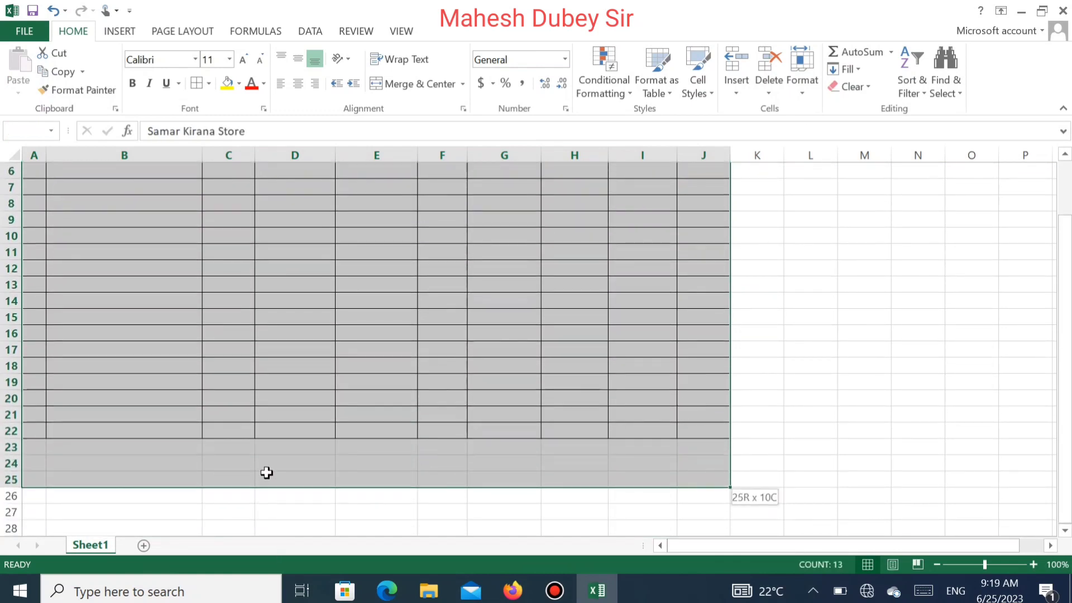
left_click(209, 83)
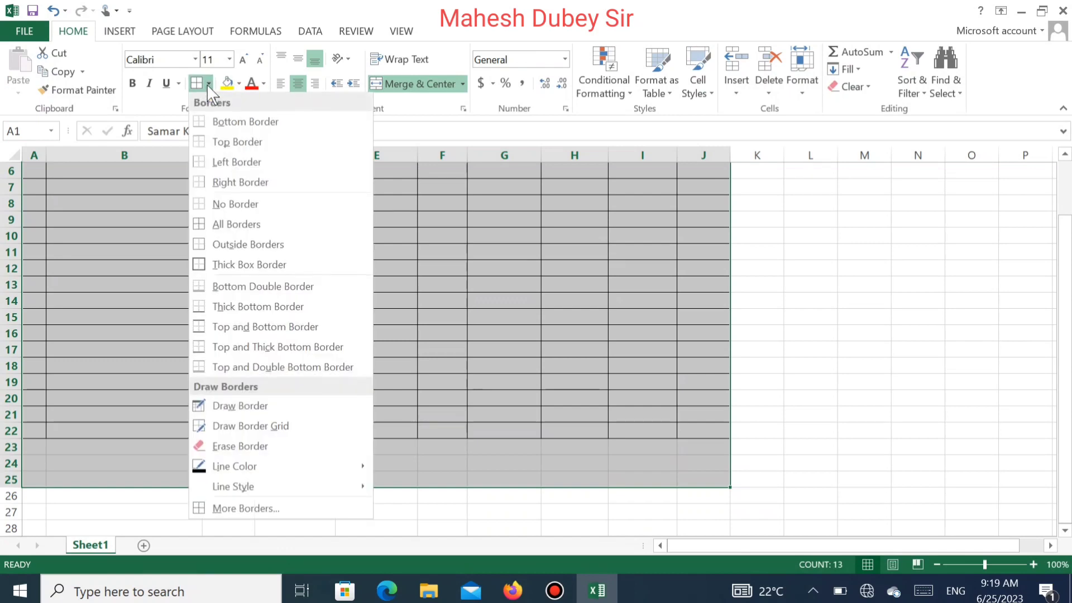
left_click(234, 269)
scroll(235, 271, "up", 2)
left_click(428, 333)
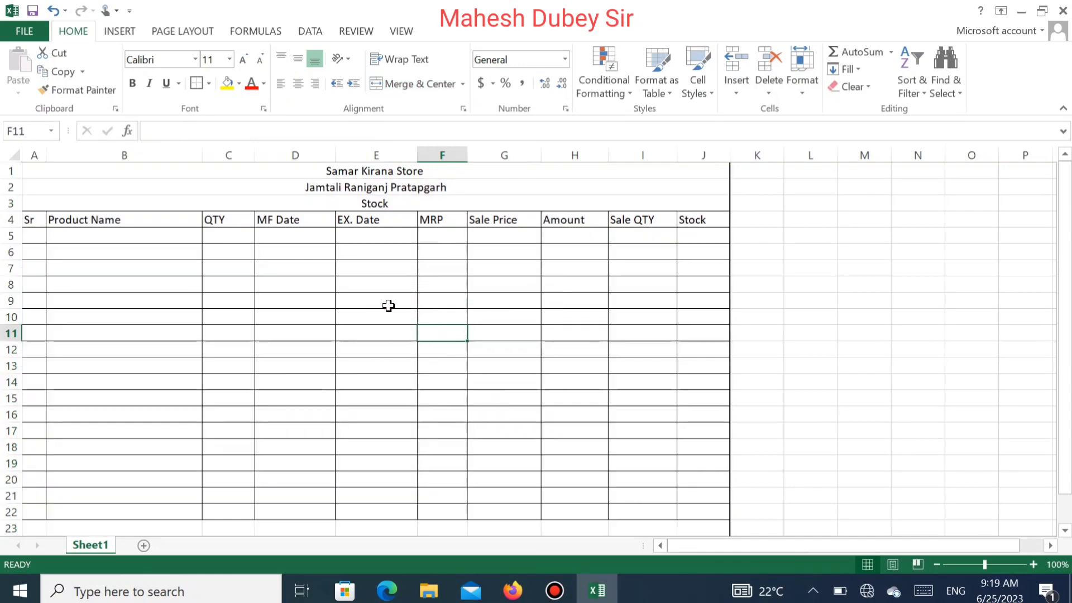
left_click_drag(237, 174, 247, 186)
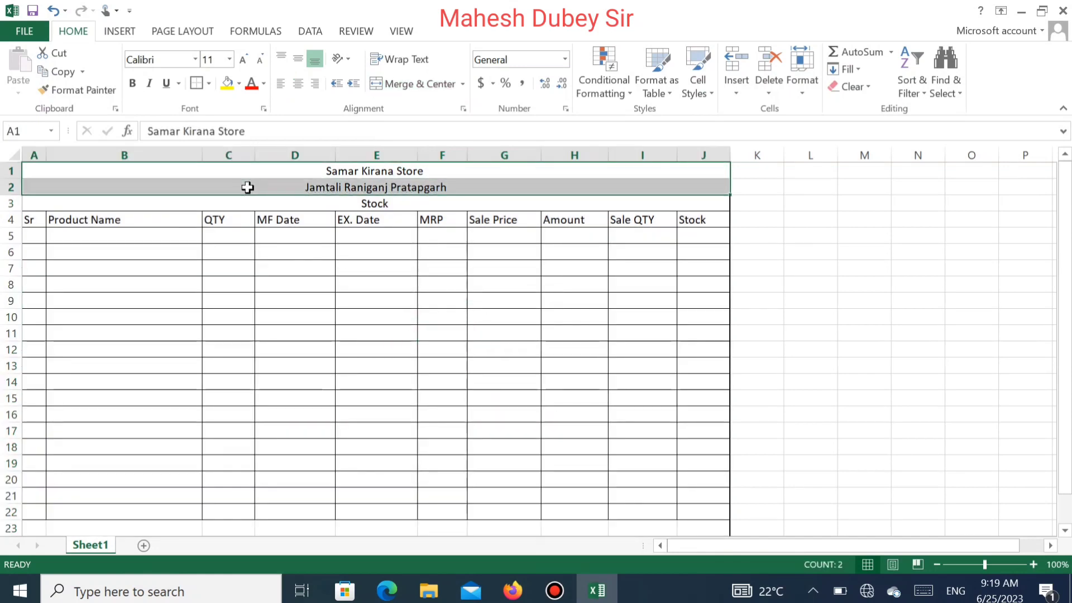
- Make the store name 16-point bold, the address 14-point bold, and Stock bold
left_click(245, 172)
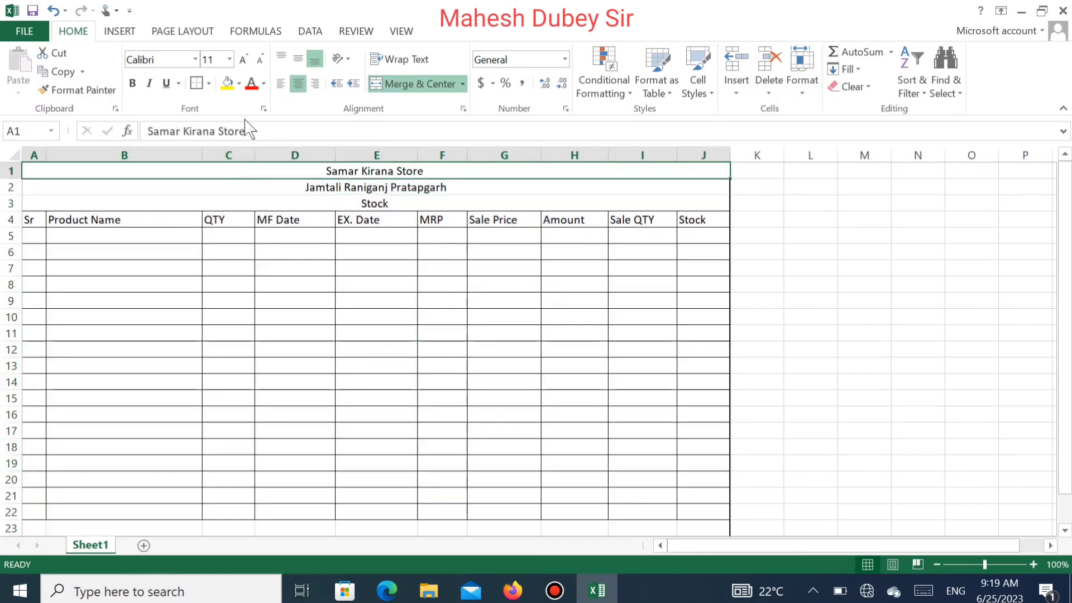
triple_click(243, 59)
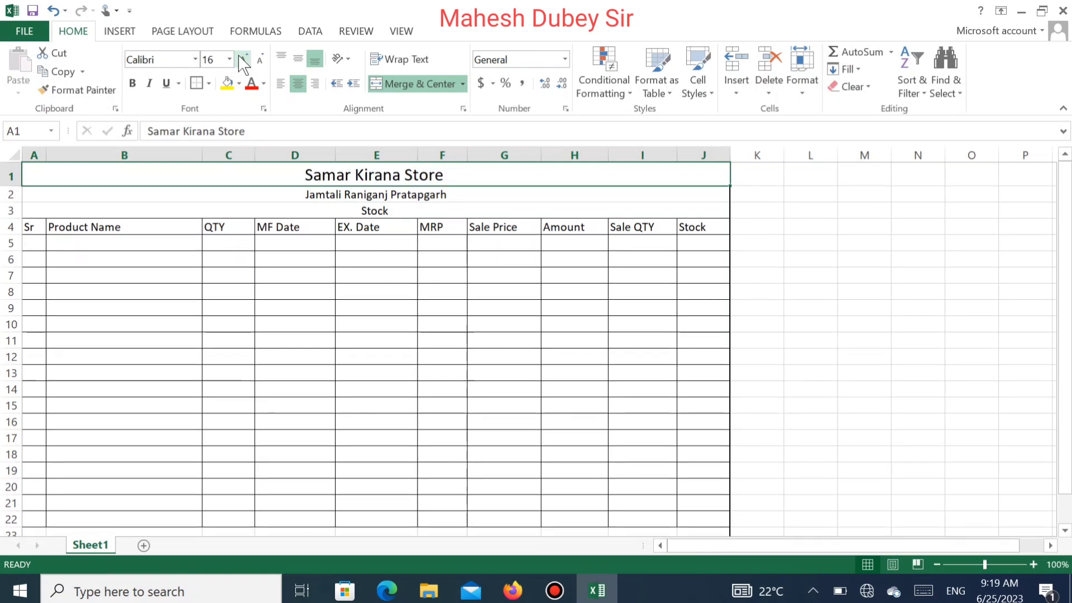
left_click(132, 84)
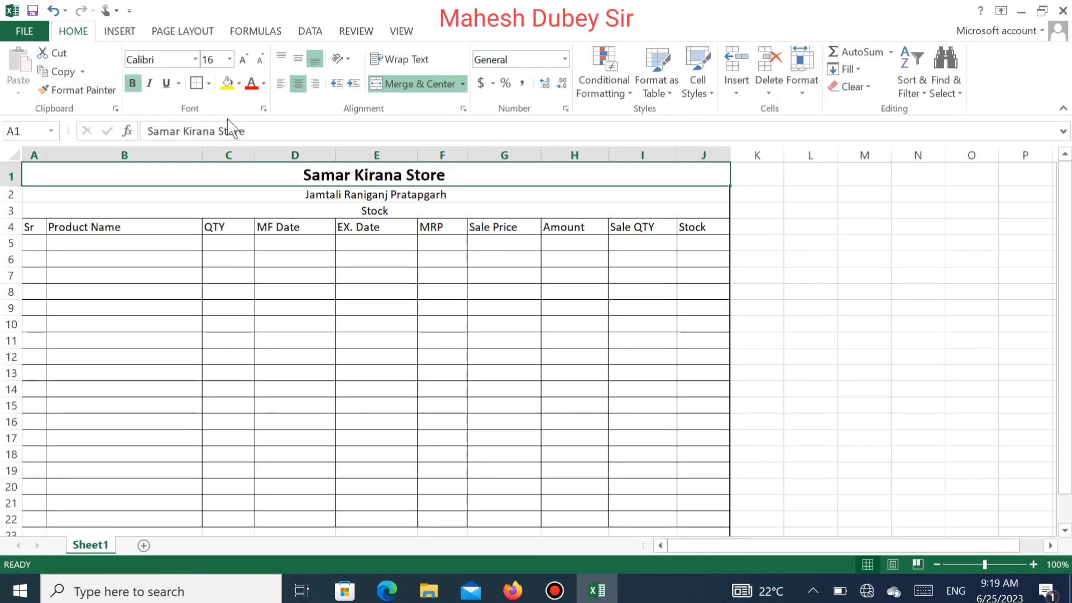
left_click(362, 198)
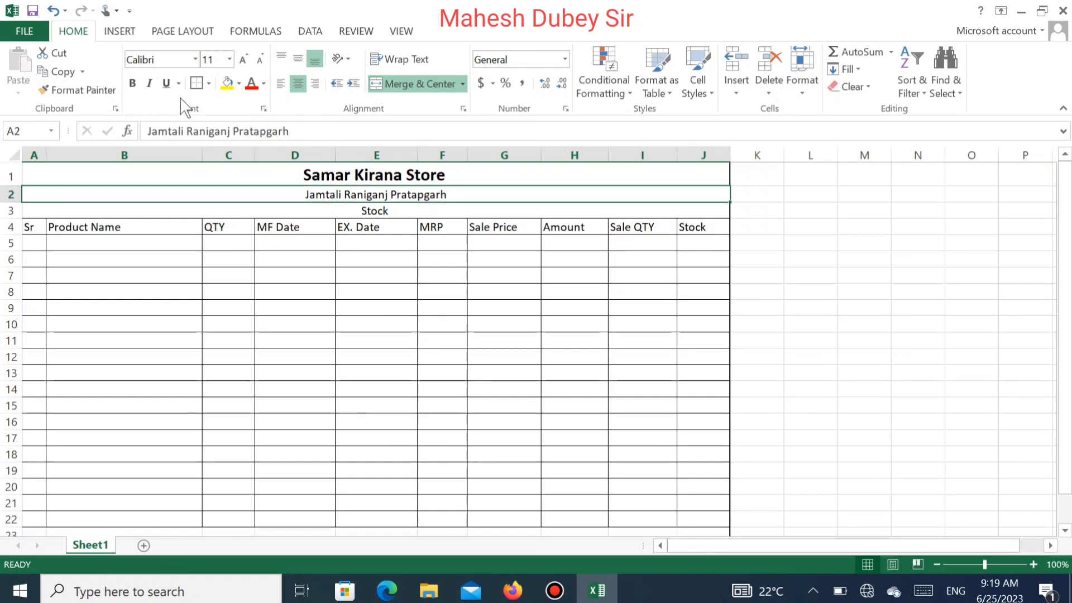
left_click(132, 83)
left_click(243, 59)
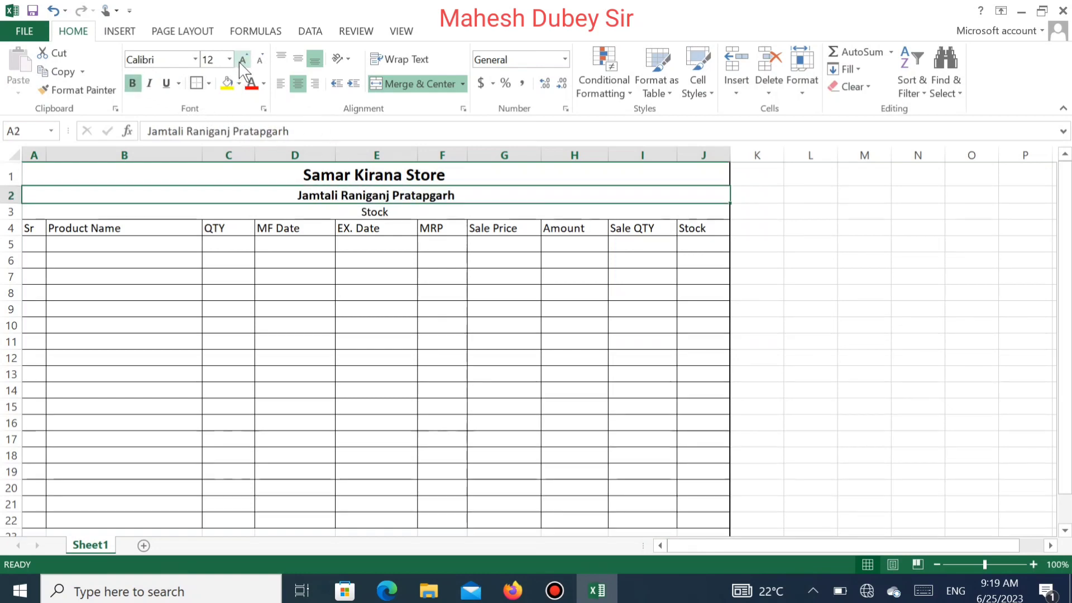
left_click(243, 59)
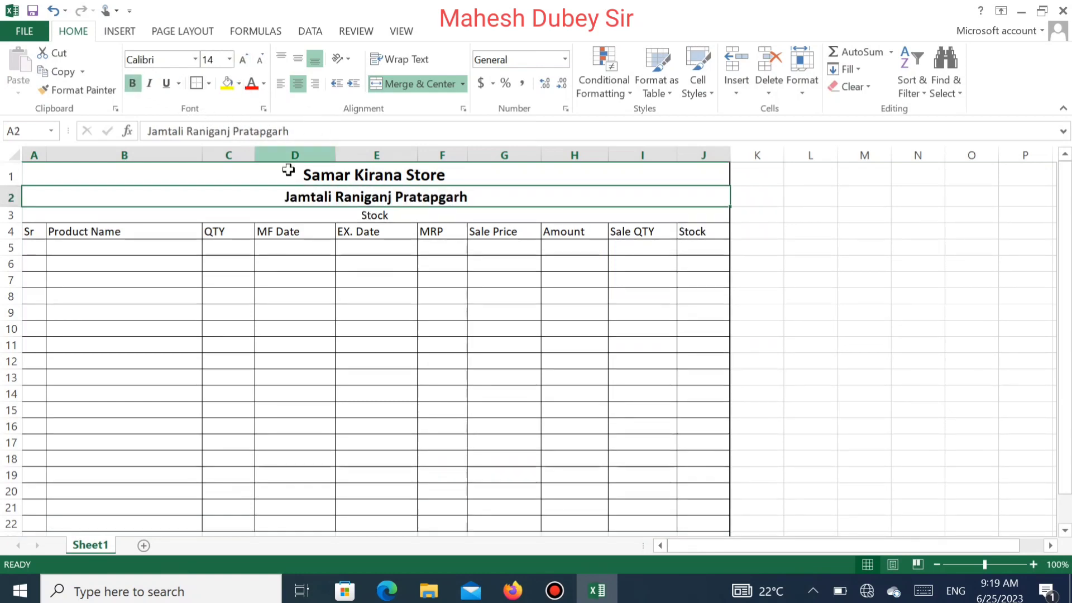
left_click(320, 217)
left_click(132, 83)
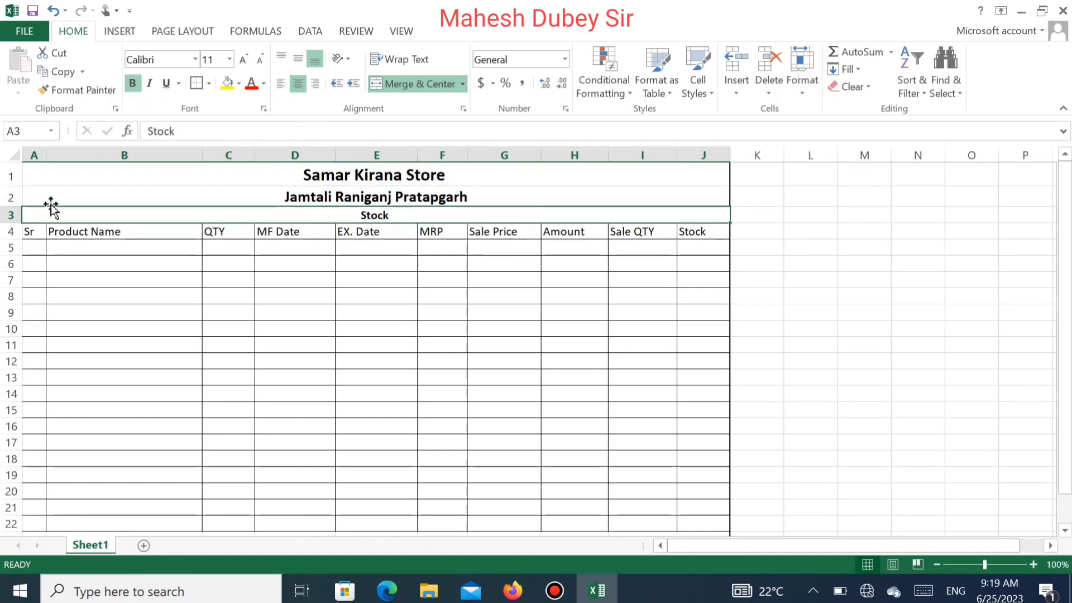
- Make the row 4 headers 12-point bold, centred horizontally and vertically
left_click_drag(35, 232, 692, 231)
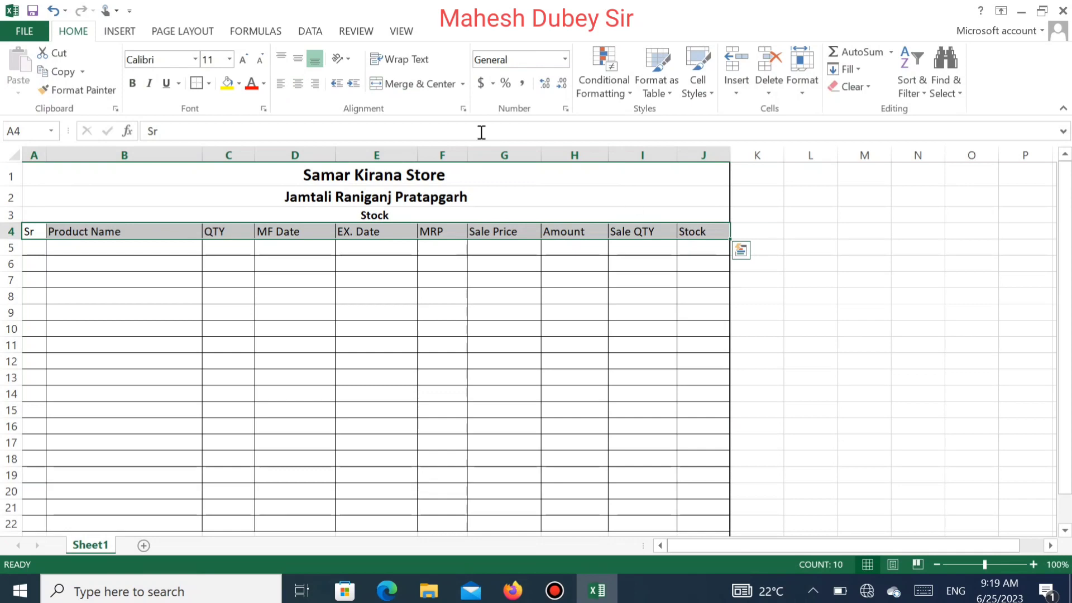
left_click(243, 59)
left_click(132, 83)
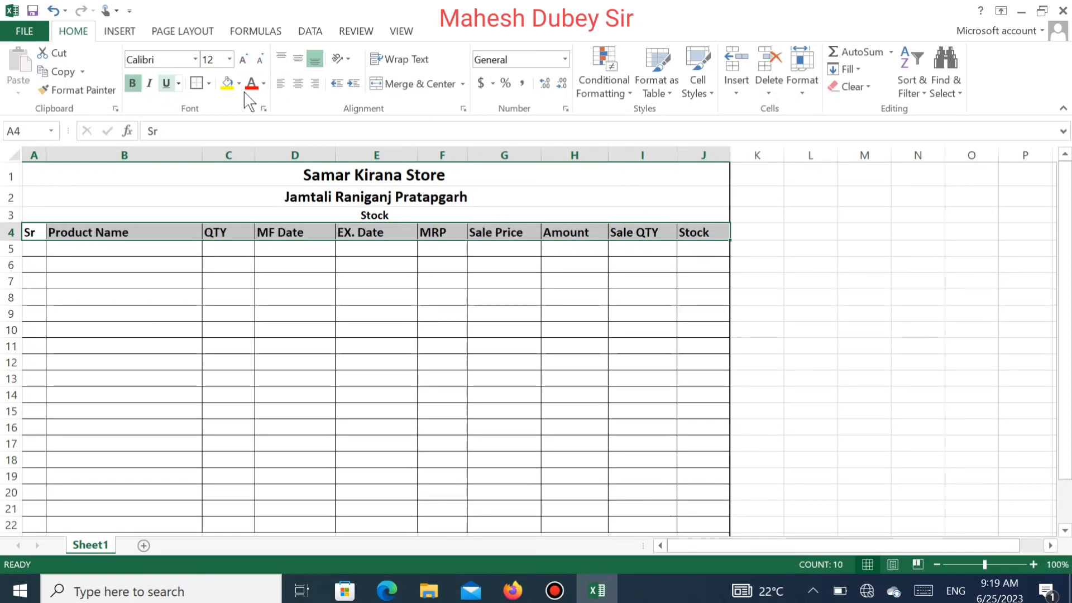
left_click(298, 84)
left_click(300, 60)
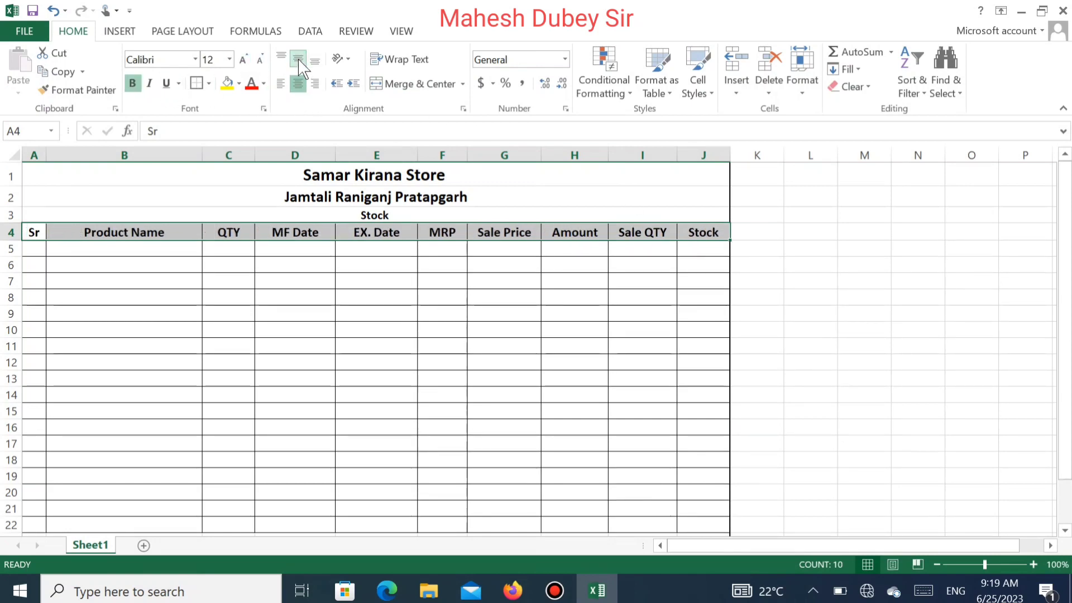
left_click(234, 298)
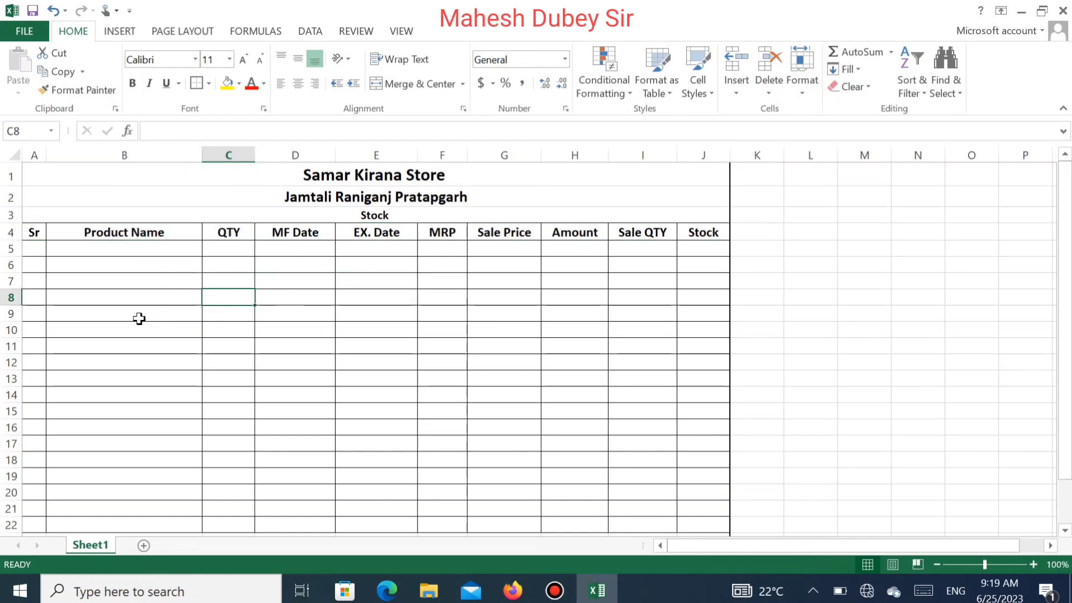
- Enter serial 1, product B202, quantity 100 and MF date 1/6/2023 in row 5
left_click(33, 244)
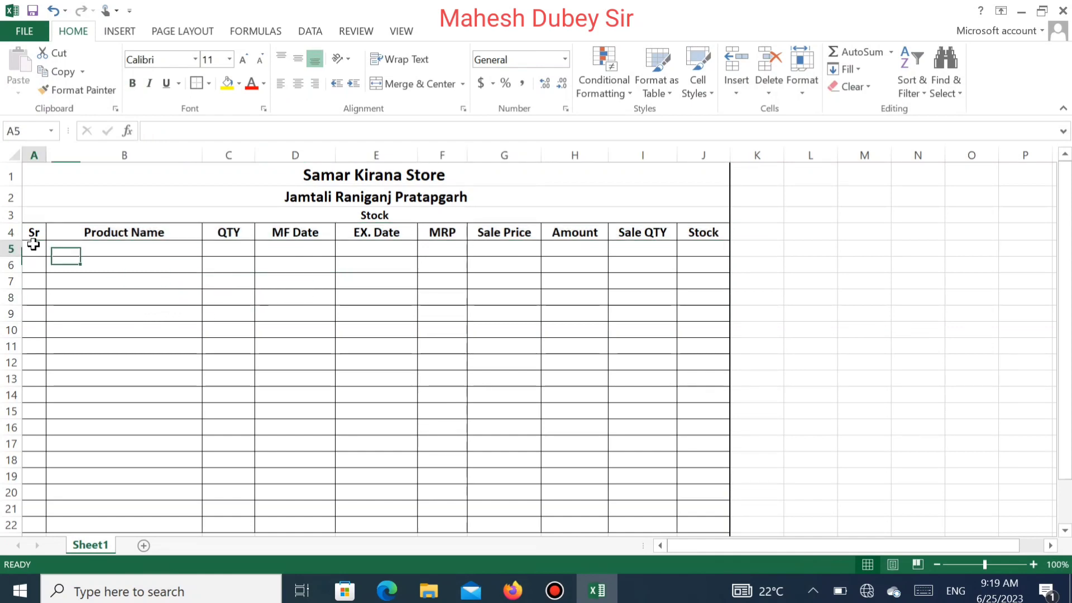
type("1")
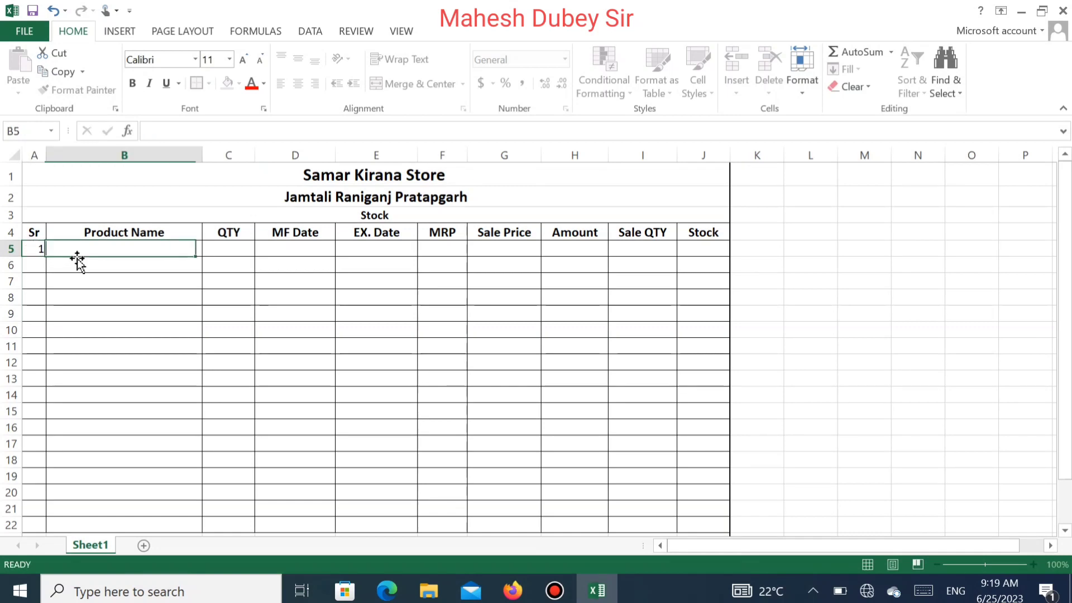
key("Tab")
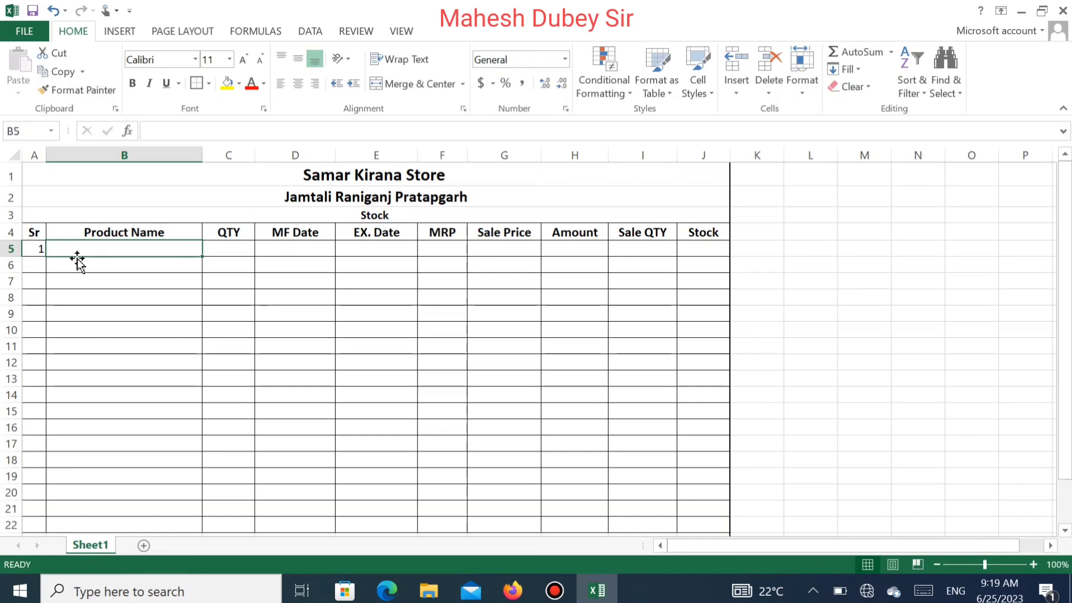
type("Bi")
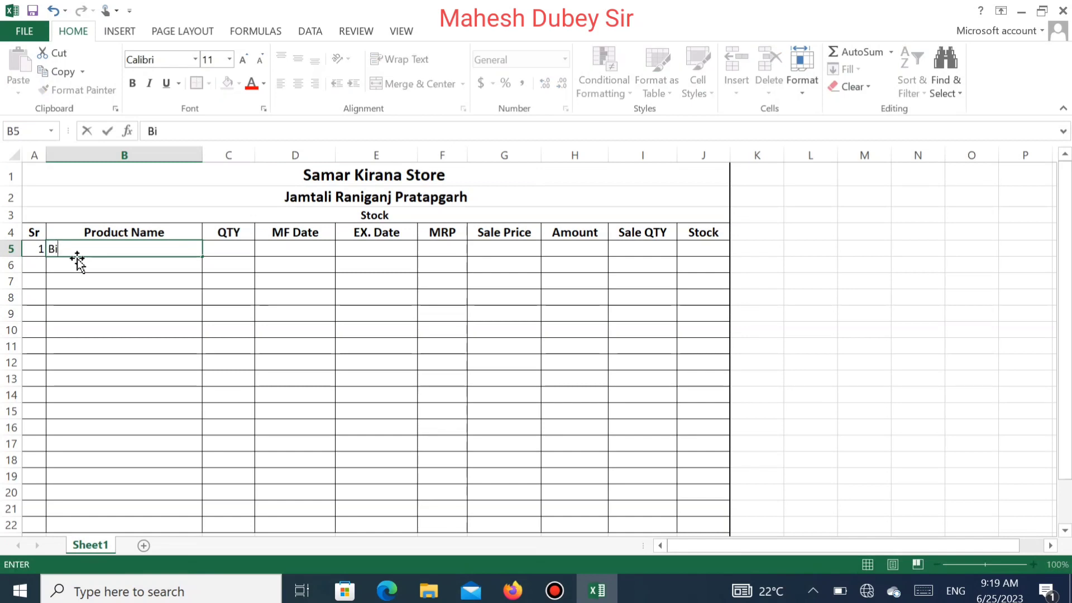
type("2")
type("020")
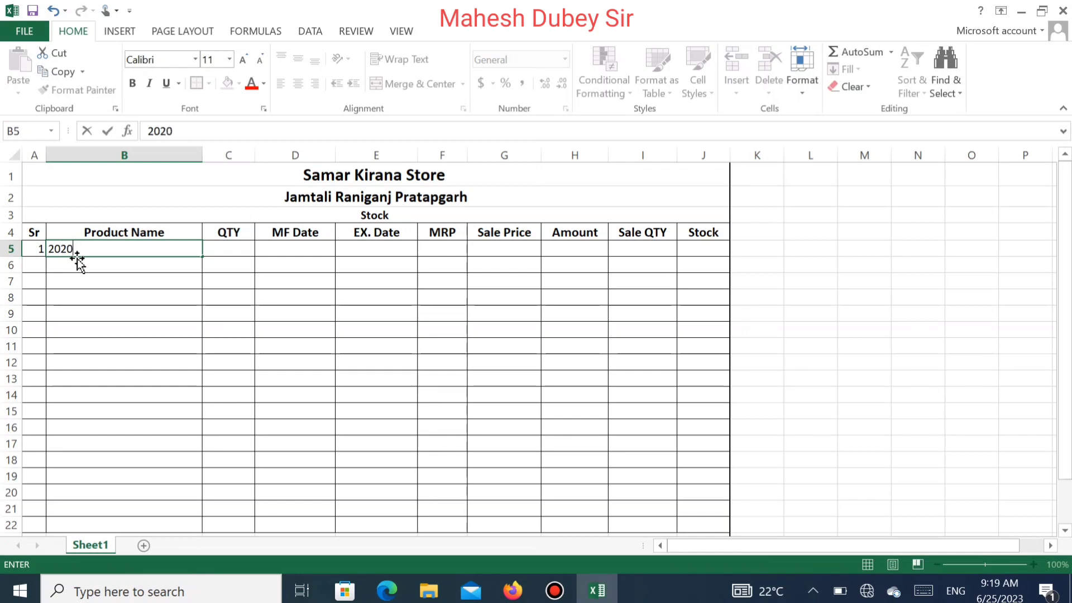
key("Tab")
type("100")
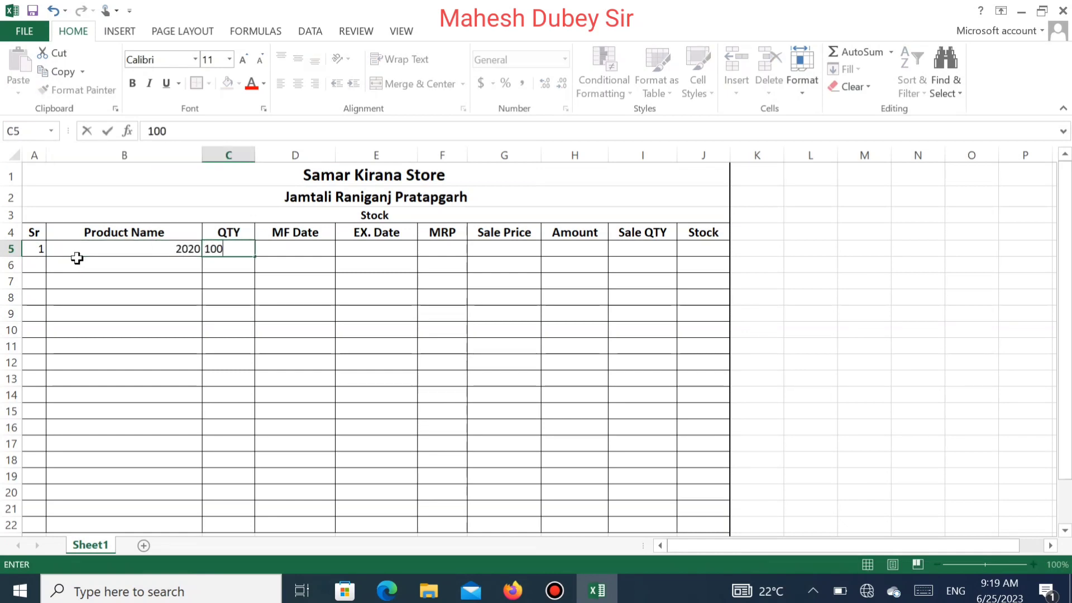
key("Tab")
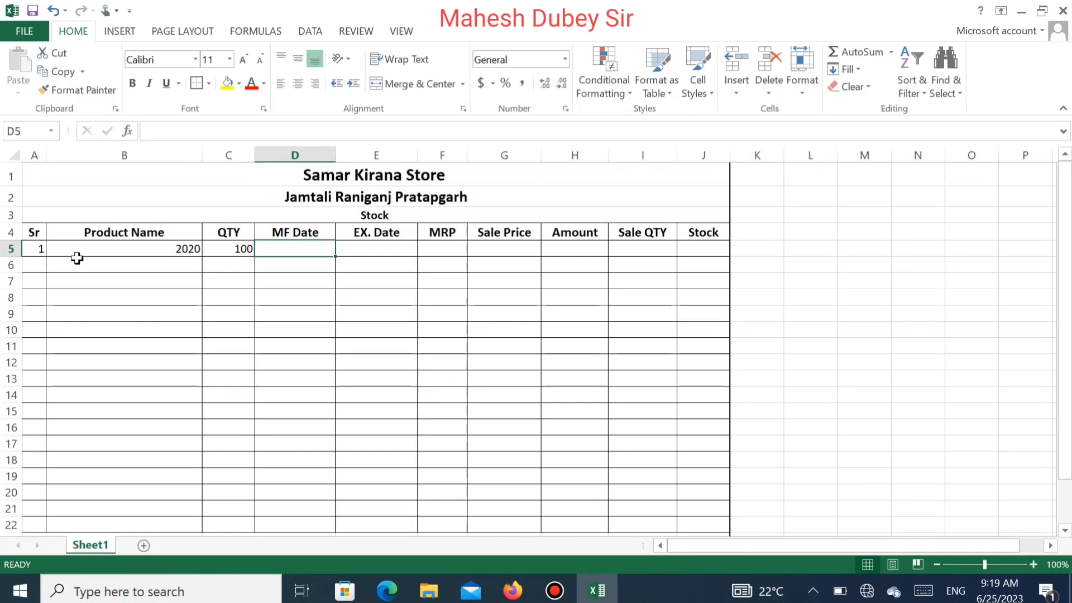
type("1")
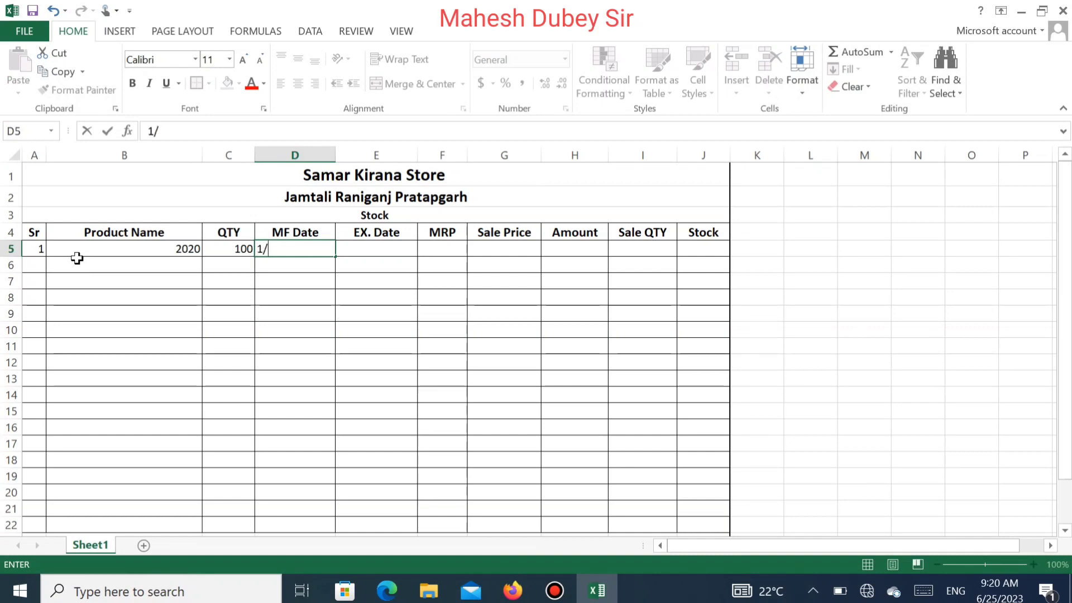
type("/6/")
type("2023")
key("Tab")
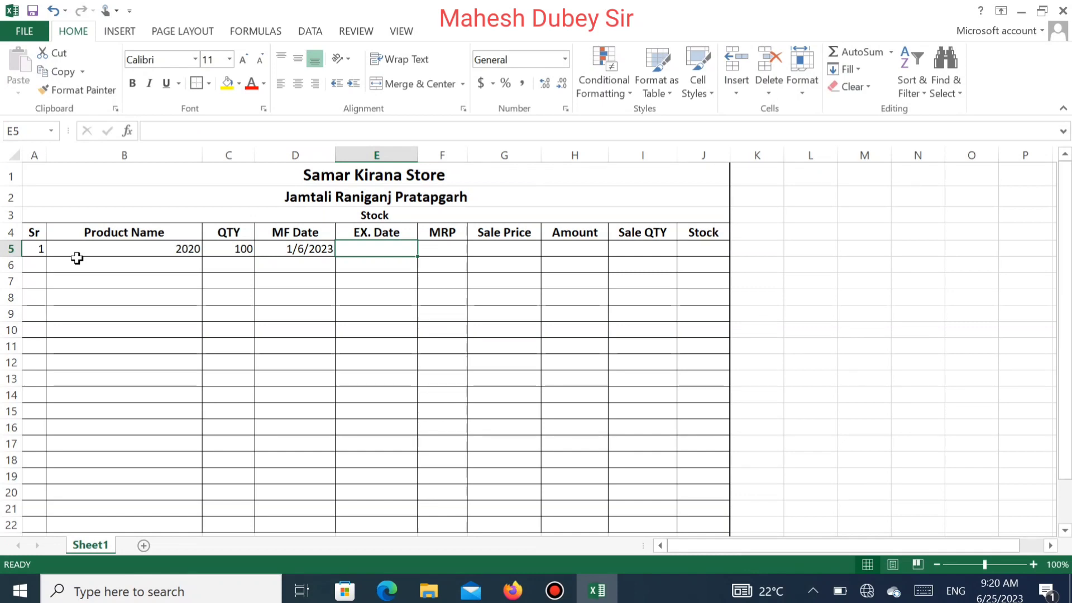
- Enter expiry date 1/6/2026 in E5 and MRP 5 in F5
type("1.")
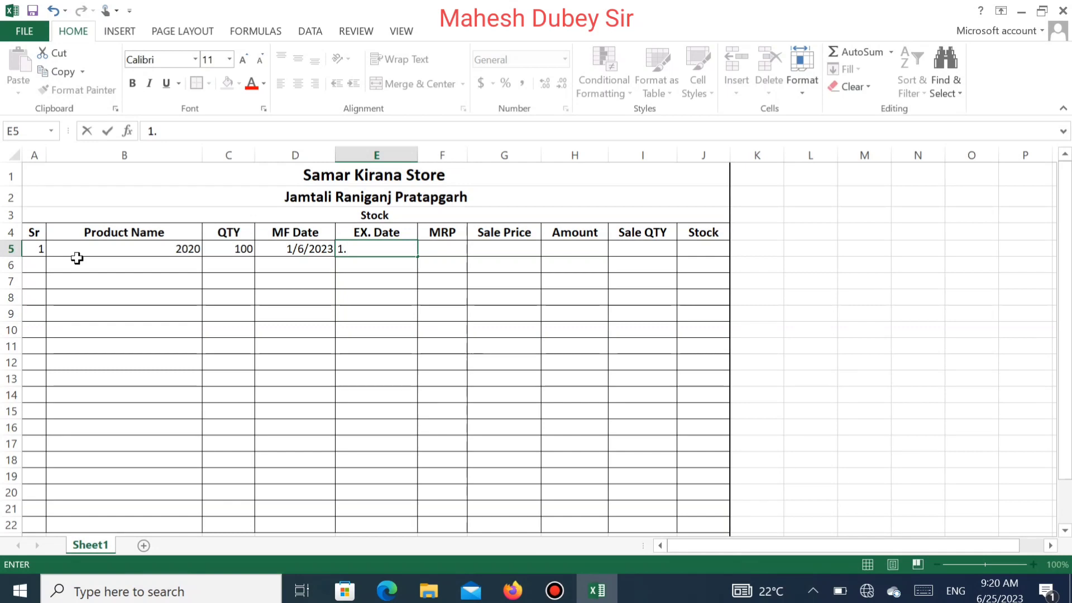
type("6")
key("BackSpace")
key("BackSpace")
key("BackSpace")
type("6/2")
type("022")
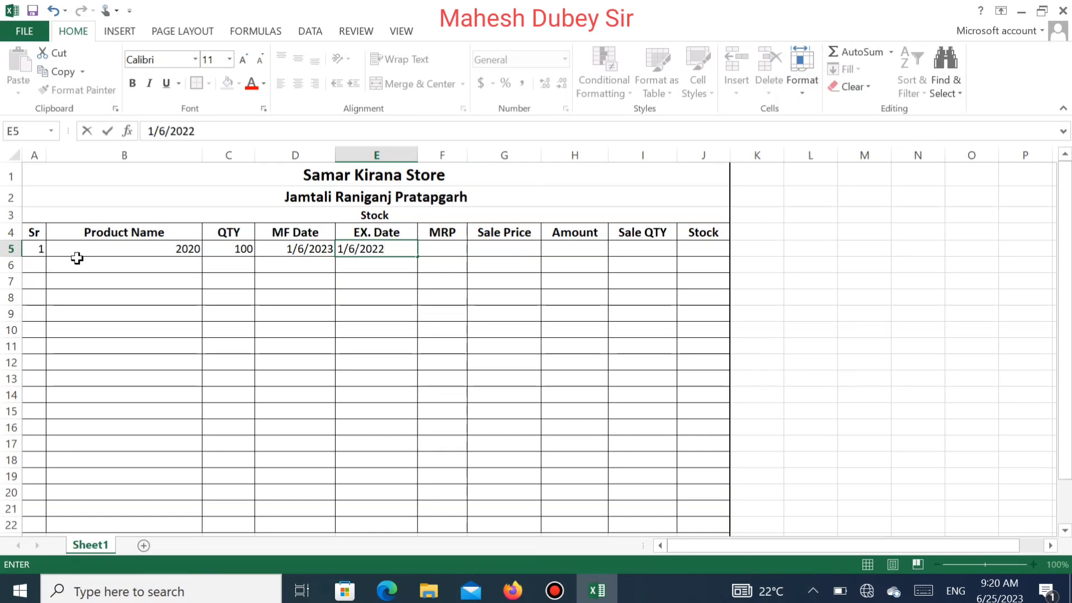
key("BackSpace")
type("6")
key("Tab")
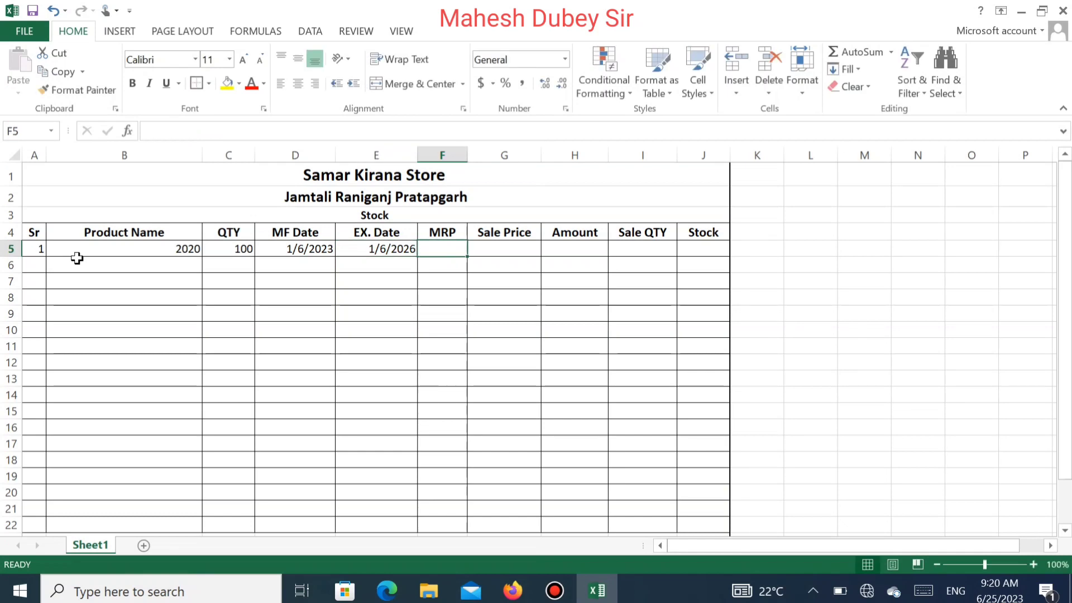
type("5")
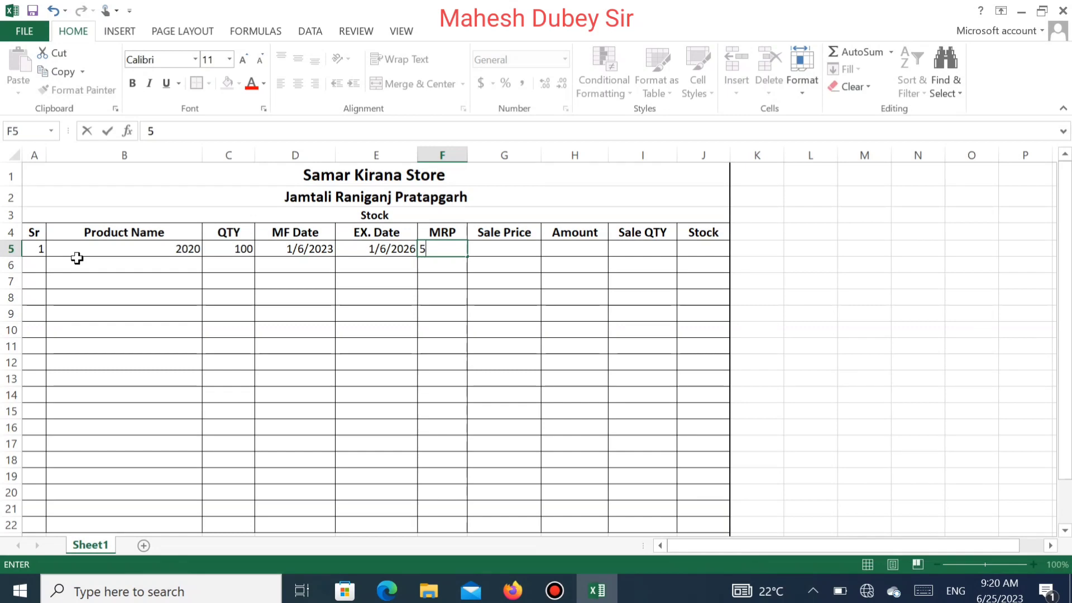
key("Tab")
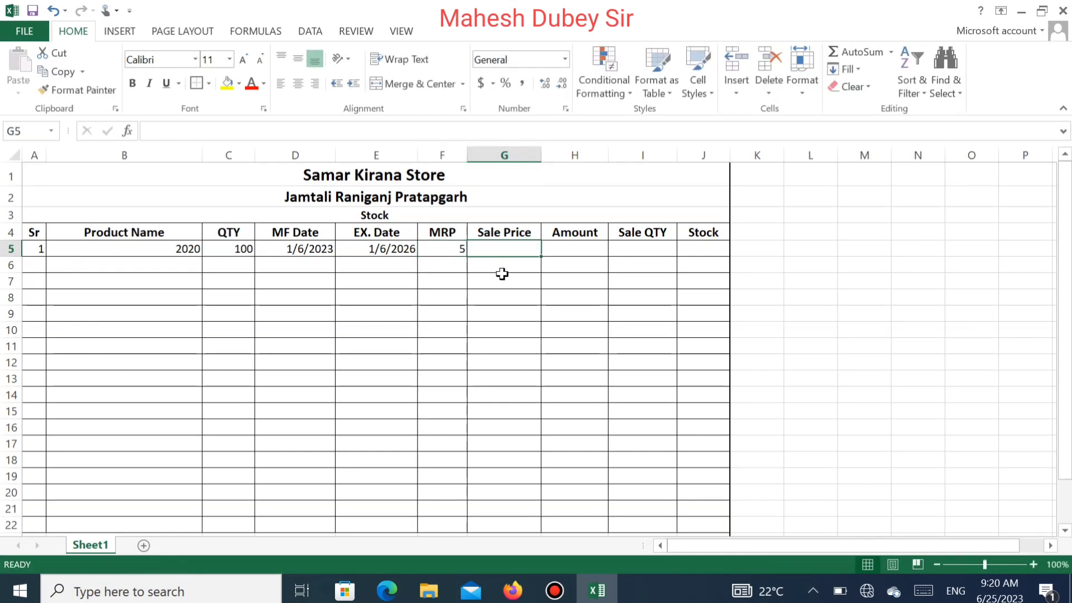
right_click(497, 155)
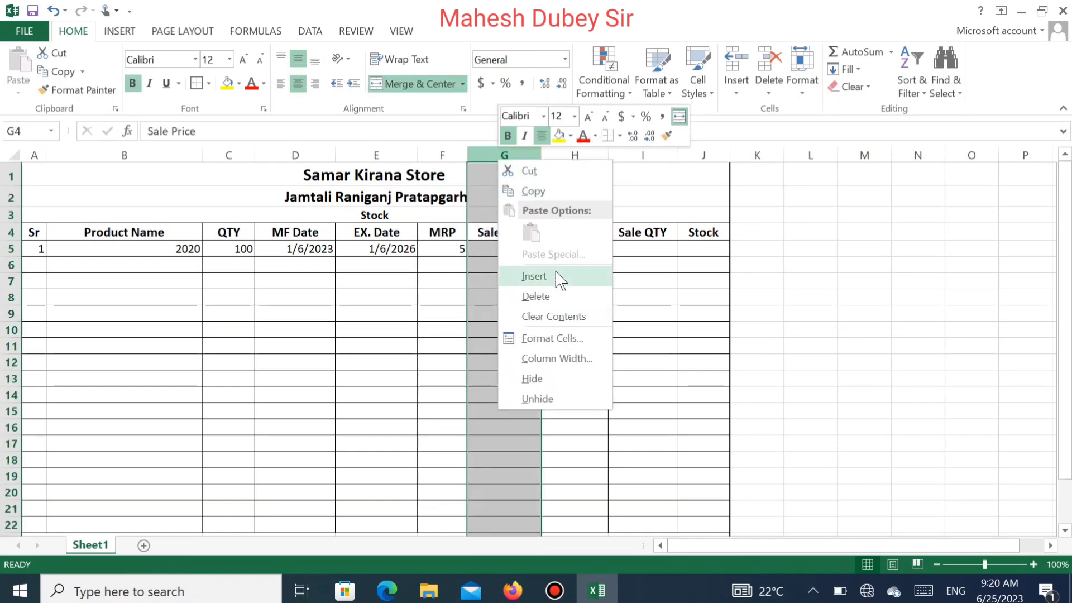
left_click(558, 278)
left_click(501, 232)
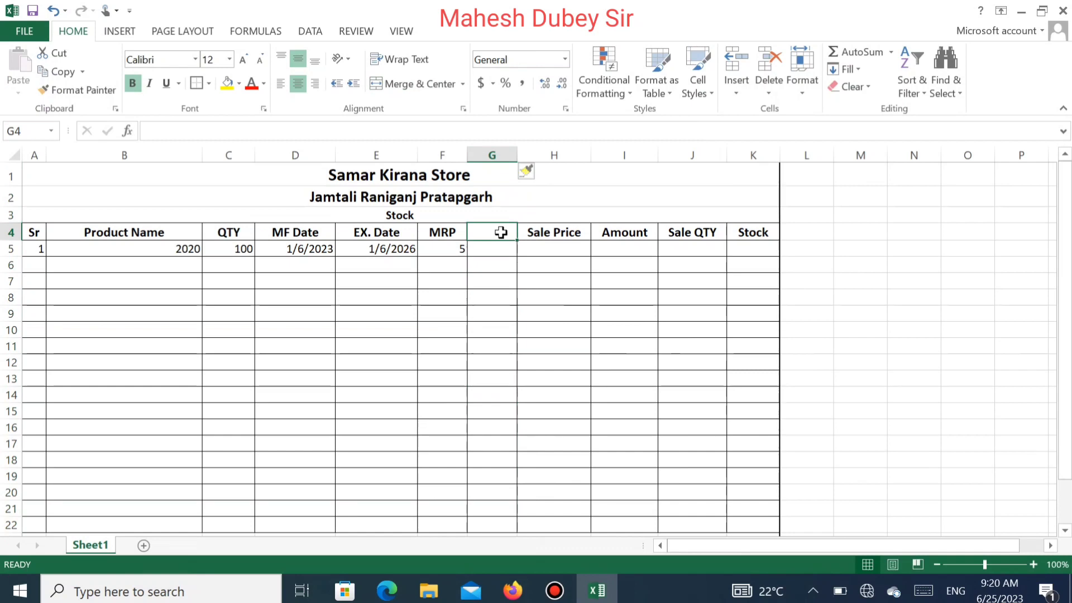
type("T")
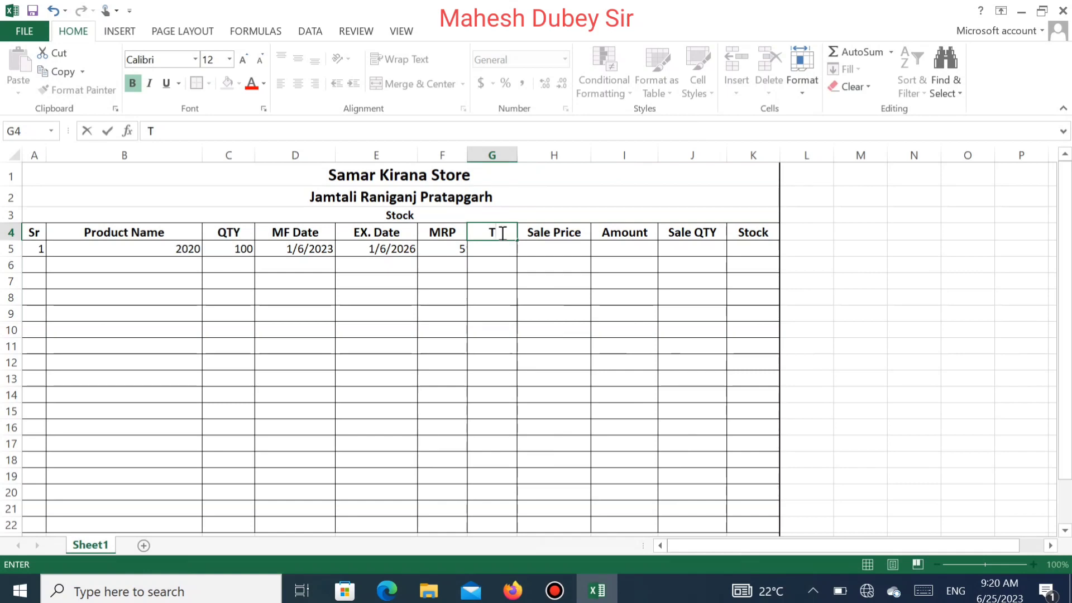
type("otal")
type(" Sto")
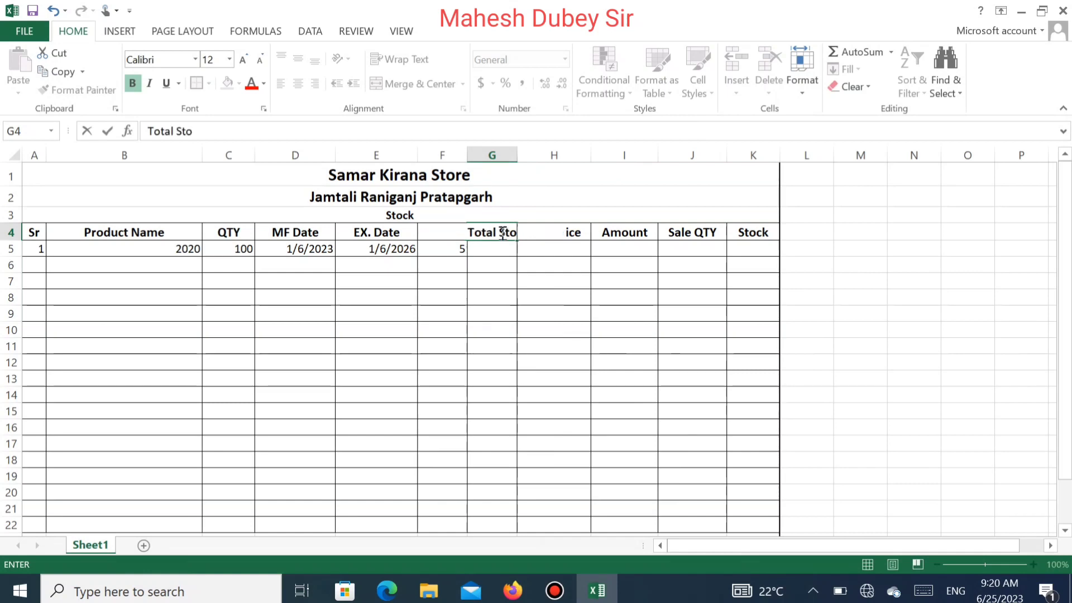
type("ck")
key("Return")
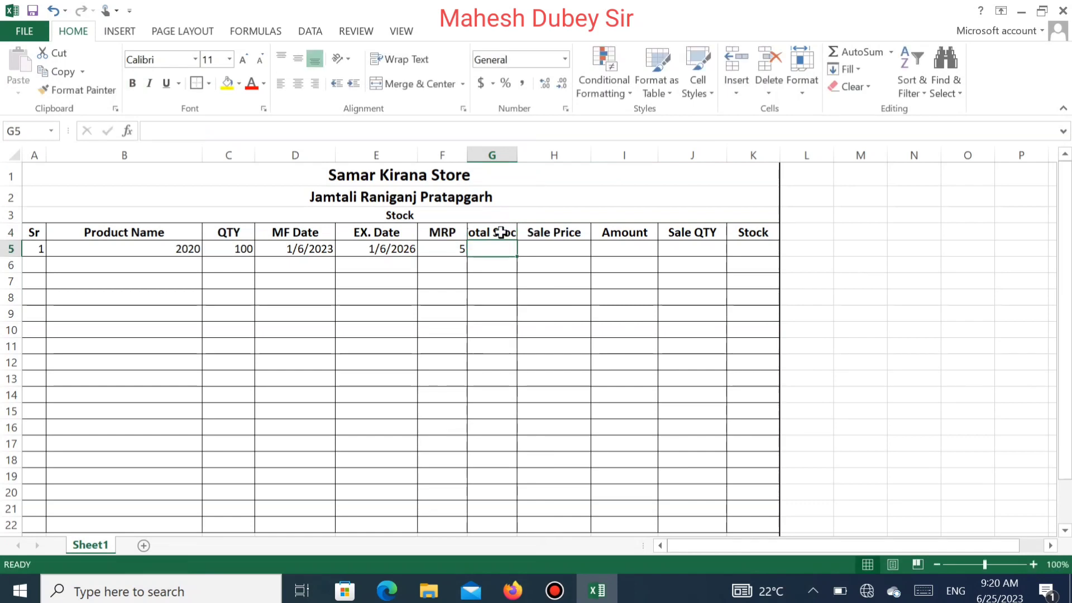
left_click_drag(525, 160, 543, 160)
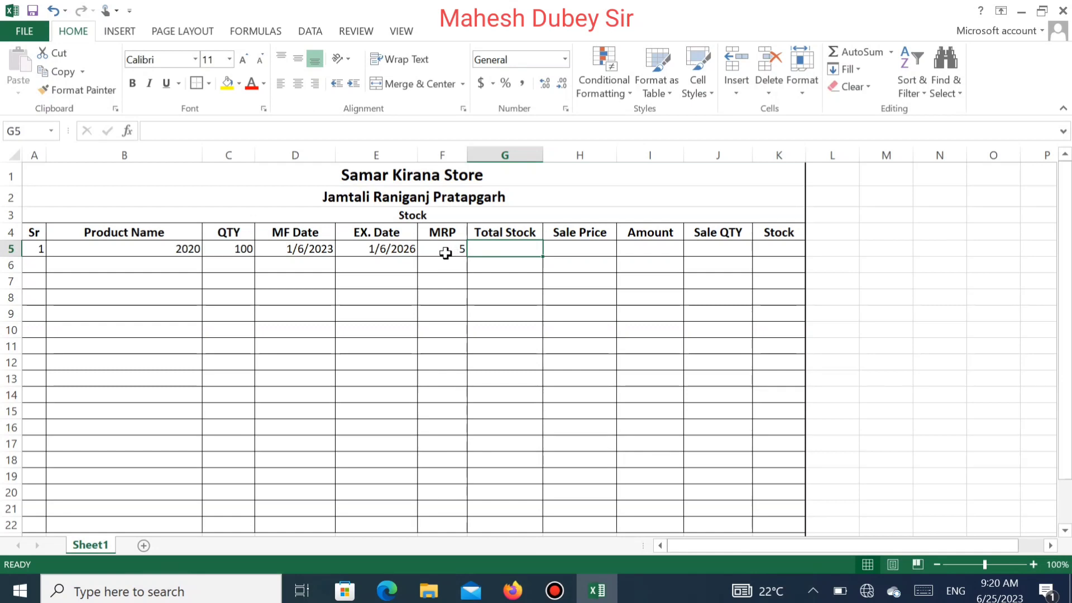
left_click(243, 246)
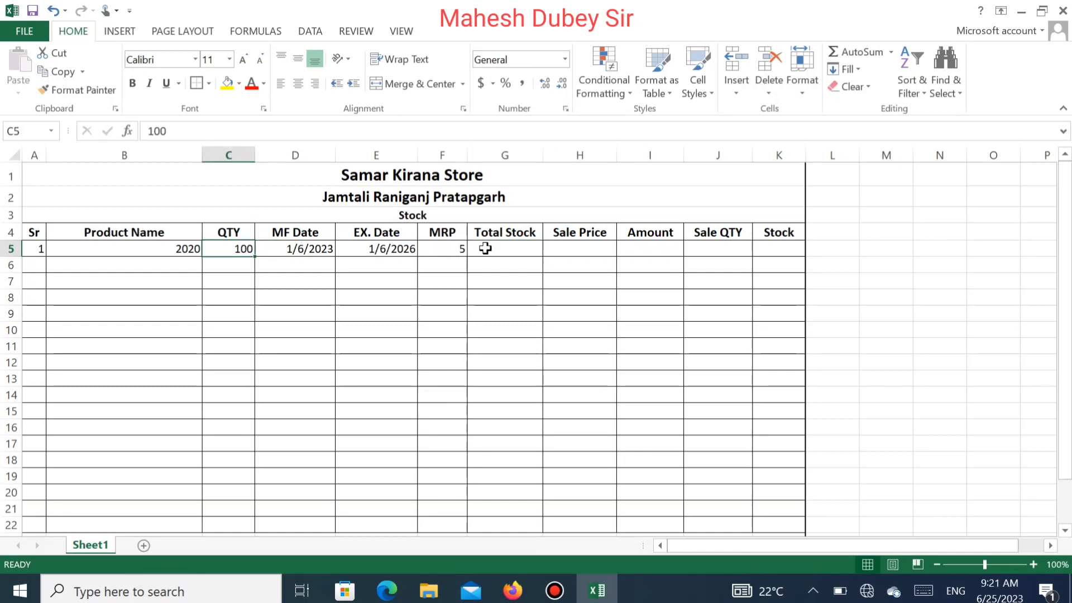
right_click(498, 148)
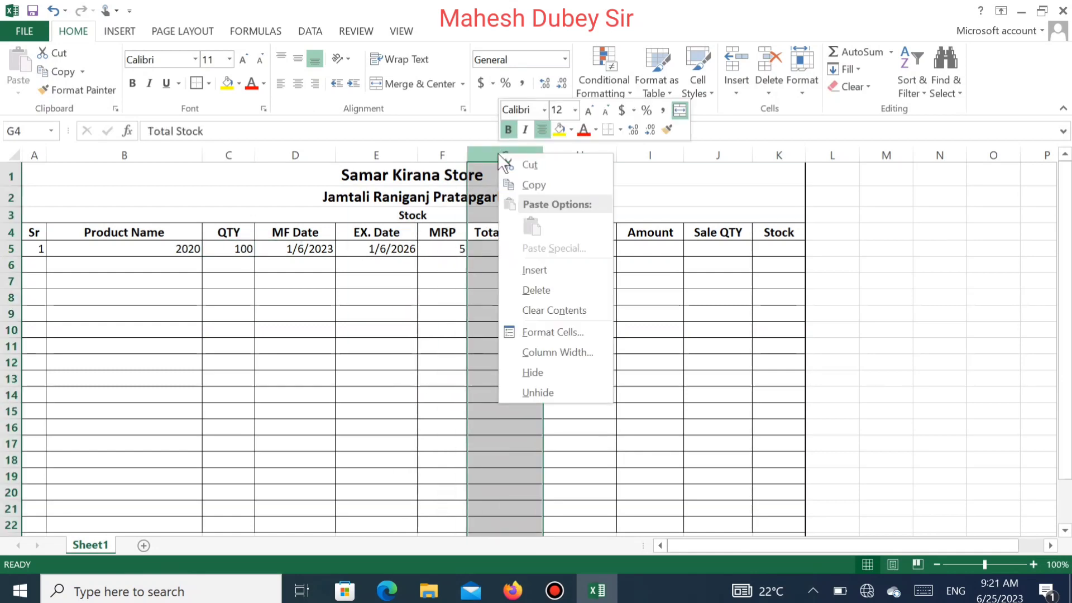
left_click(570, 291)
left_click(497, 248)
left_click(497, 247)
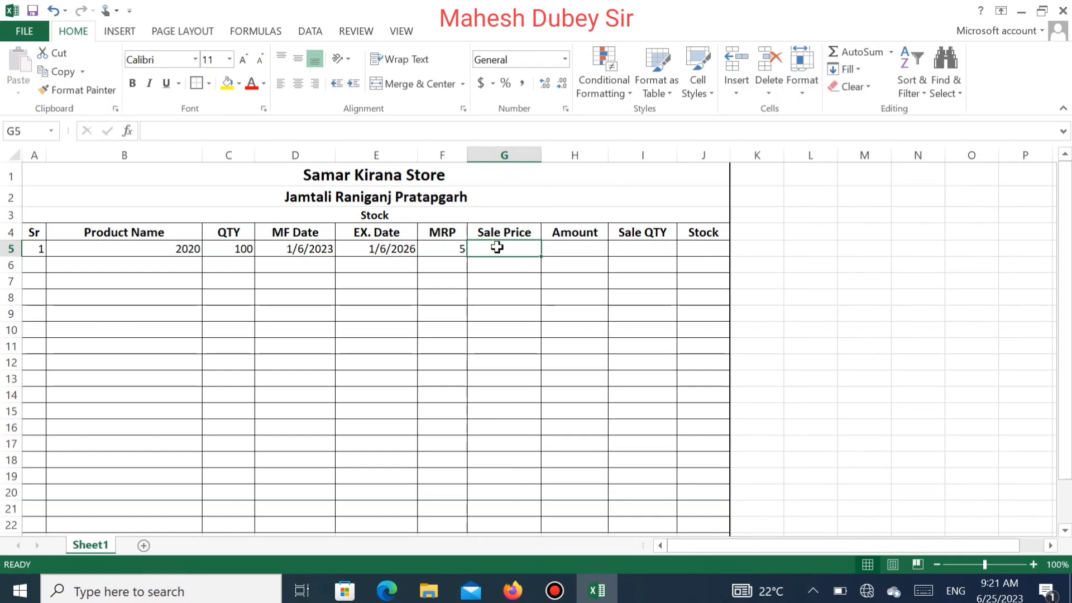
- Enter 4.5 as the sale price in G5
type("4.5")
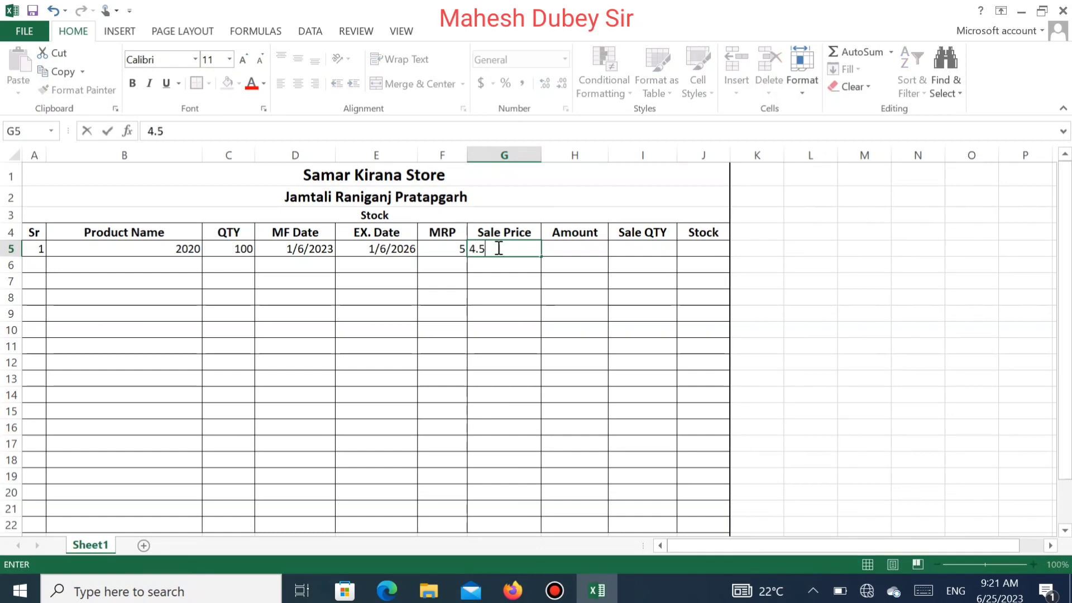
key("Tab")
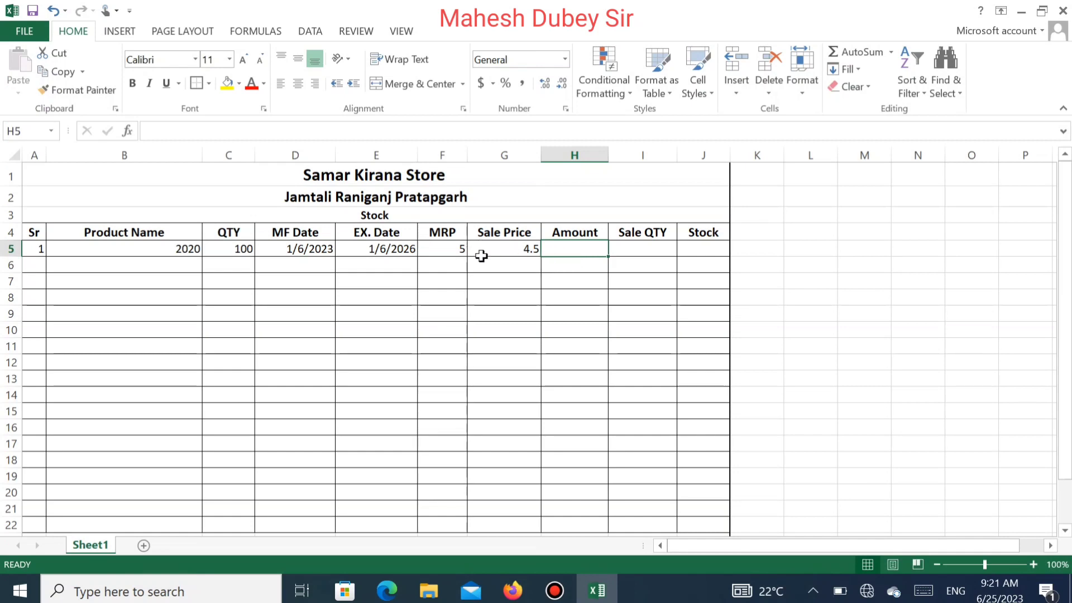
- Enter the Amount formula =C5*G5 in H5, giving 450
type("=")
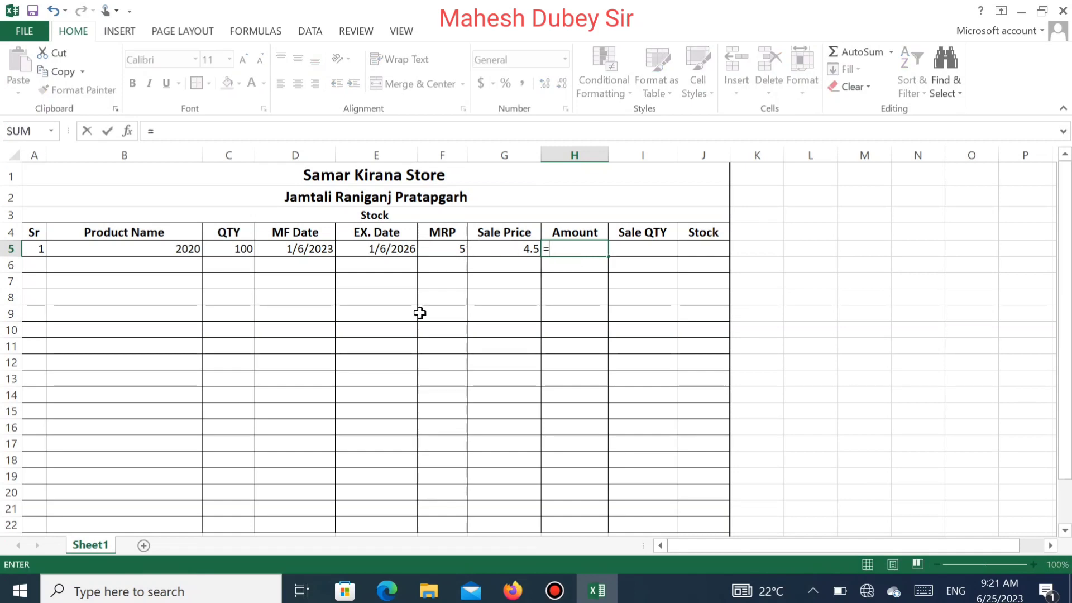
left_click(241, 254)
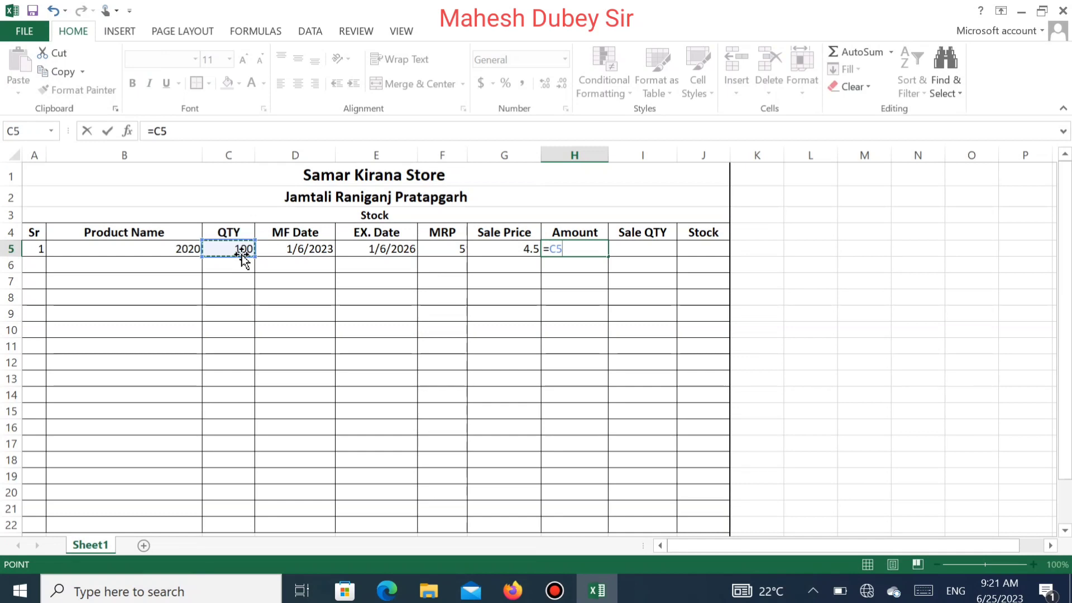
type("*")
left_click(517, 249)
key("Return")
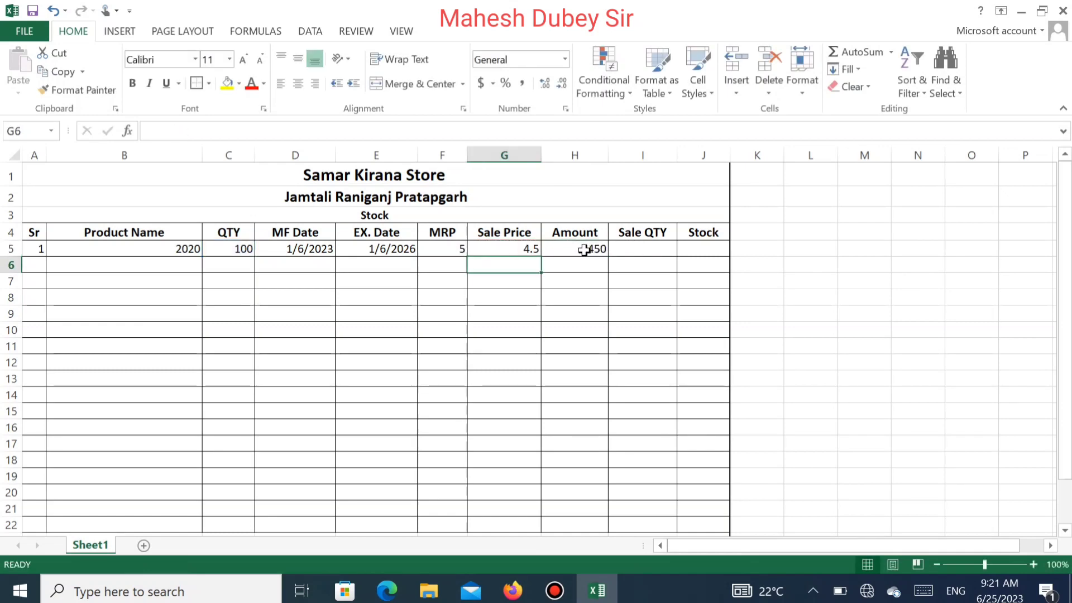
- Enter a Sale QTY of 30 in I5
left_click(643, 247)
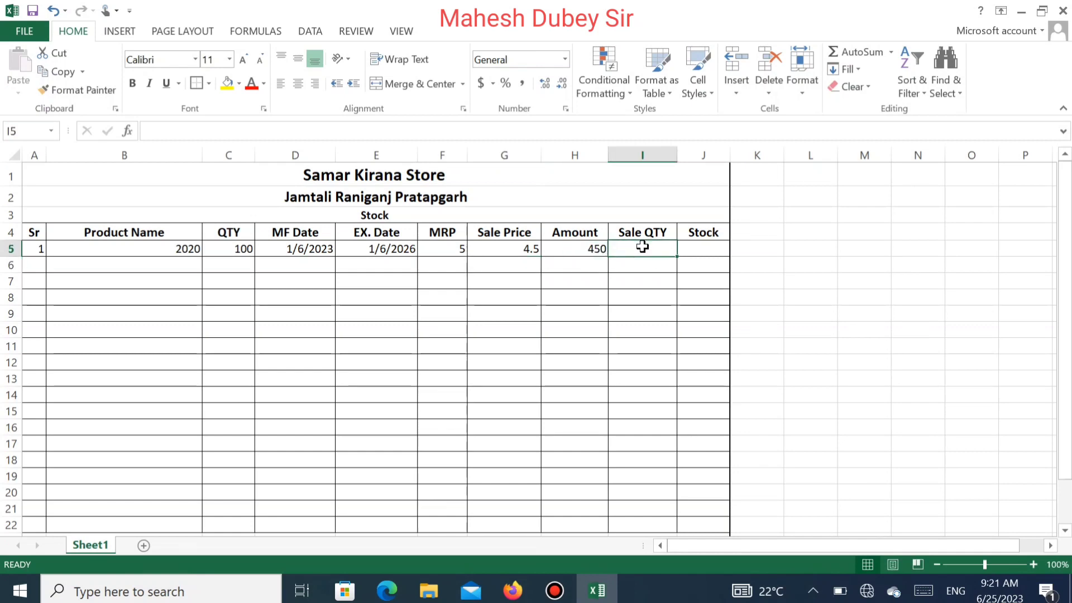
type("30")
key("Tab")
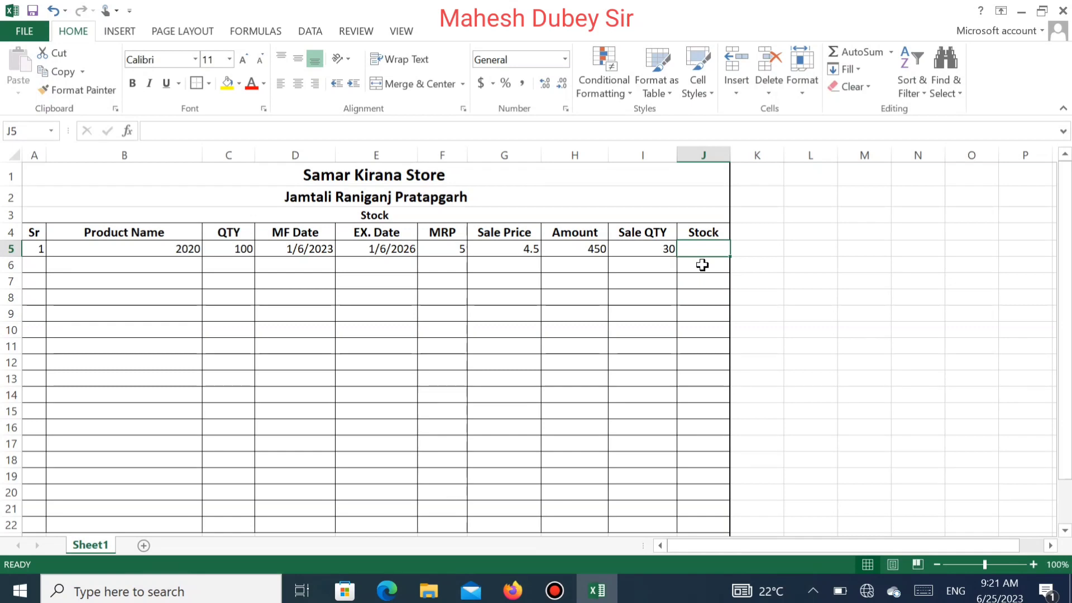
- Enter the Stock formula =C5-I5 in J5, showing 70
type("=")
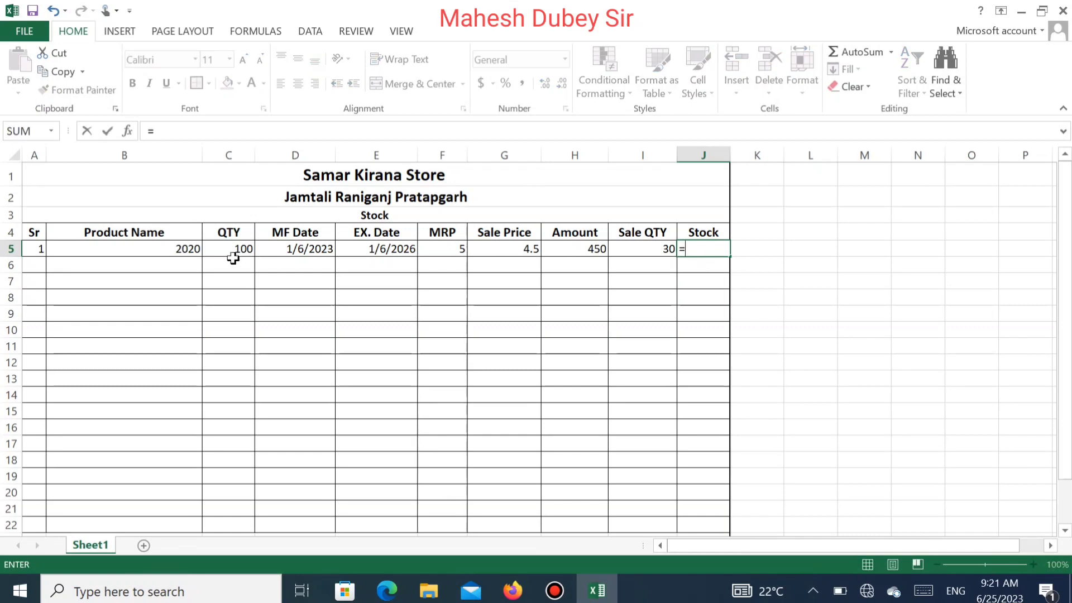
left_click(231, 249)
type("-")
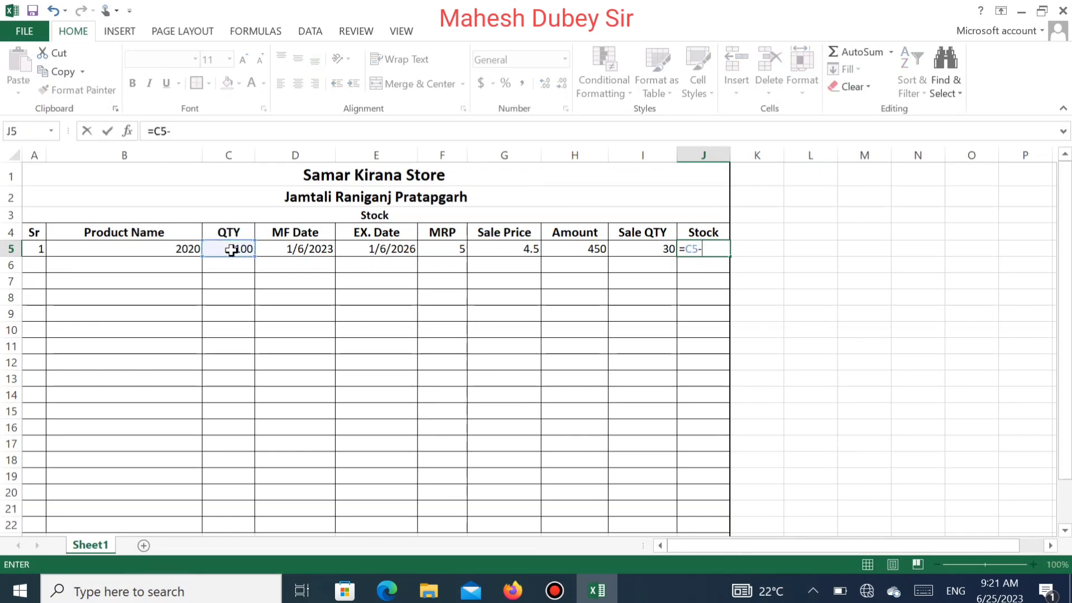
left_click(639, 252)
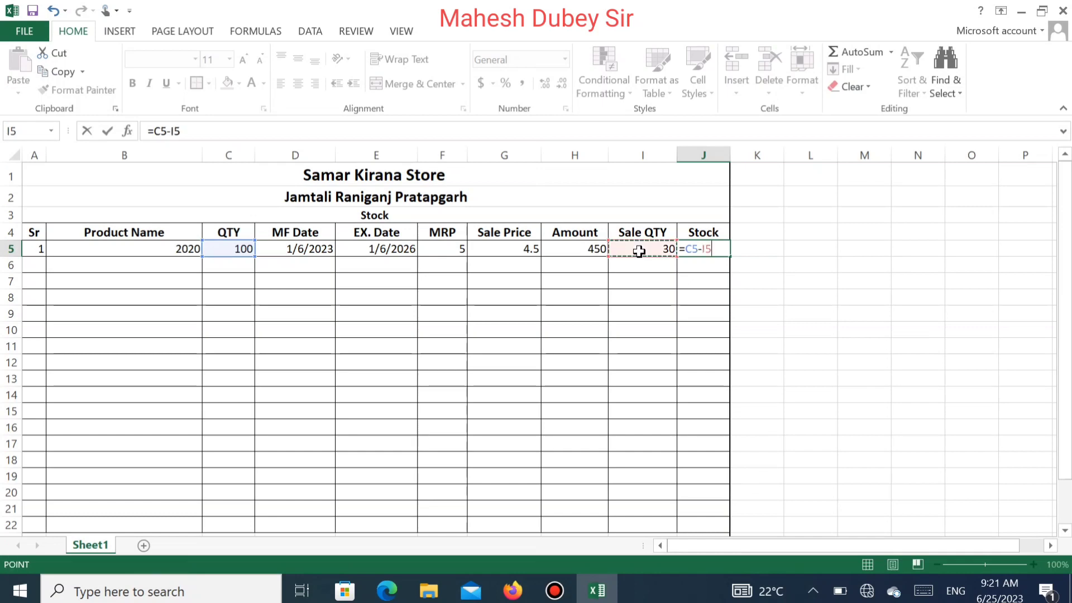
key("Return")
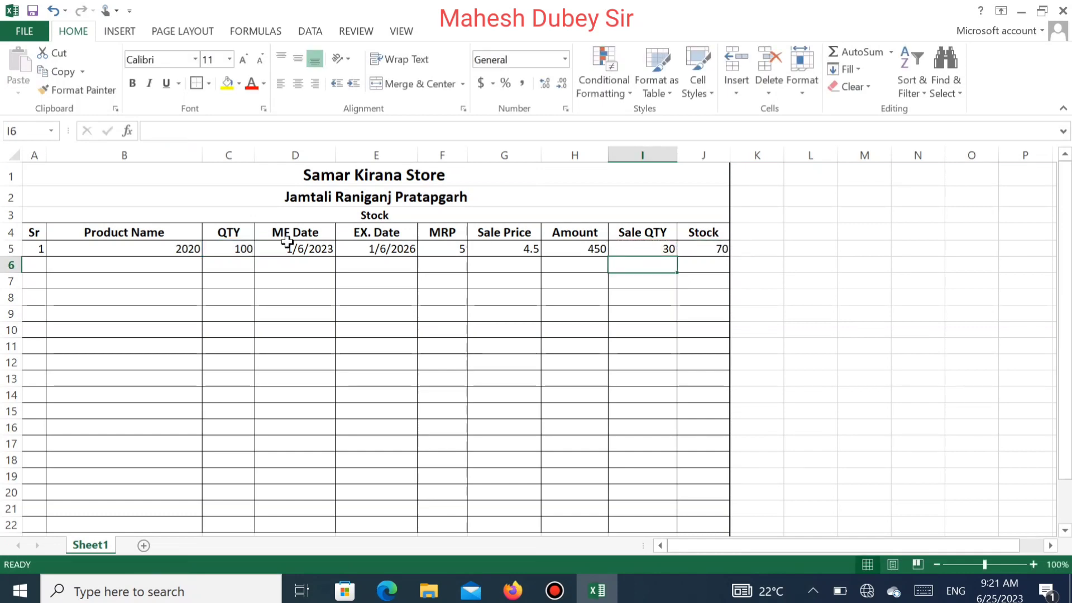
left_click(231, 251)
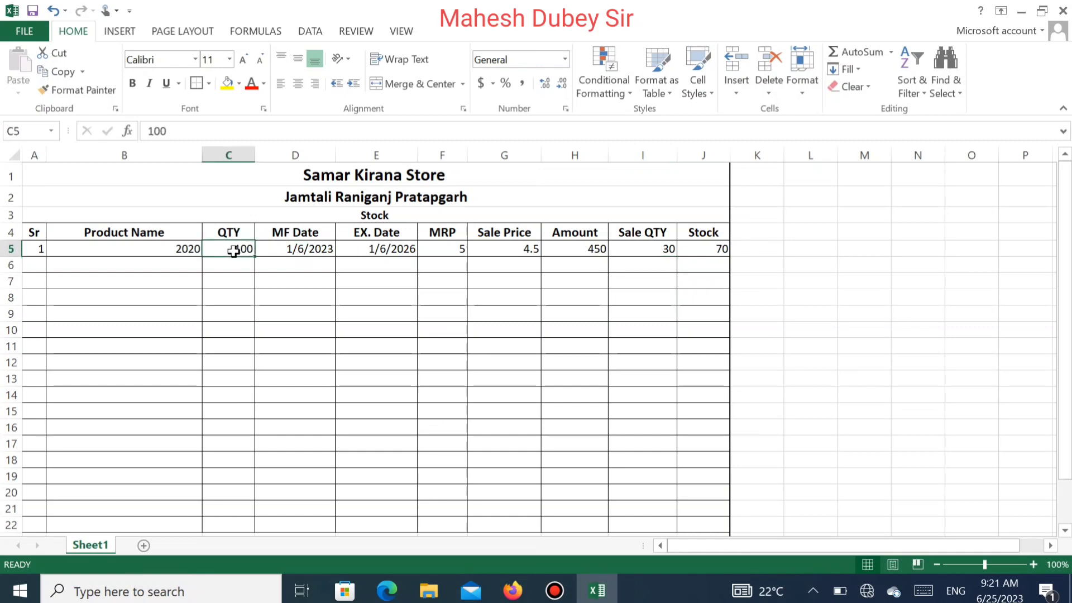
- Copy the QTY value 100 down column C
mouse_move(255, 258)
left_mouse_down()
mouse_move(267, 533)
mouse_move(252, 503)
left_mouse_up()
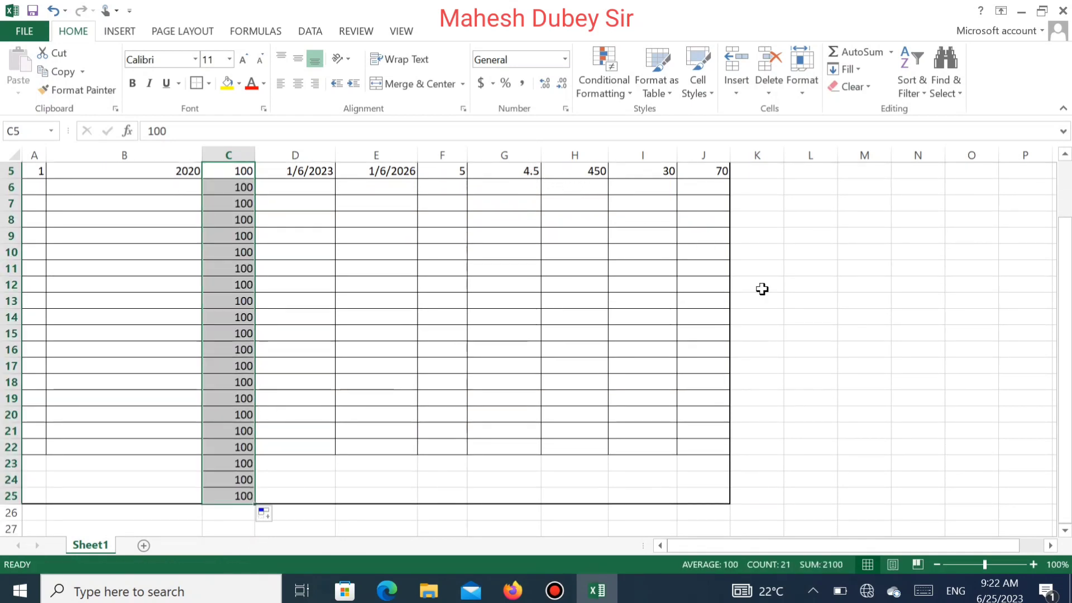
left_click_drag(1067, 262, 1070, 246)
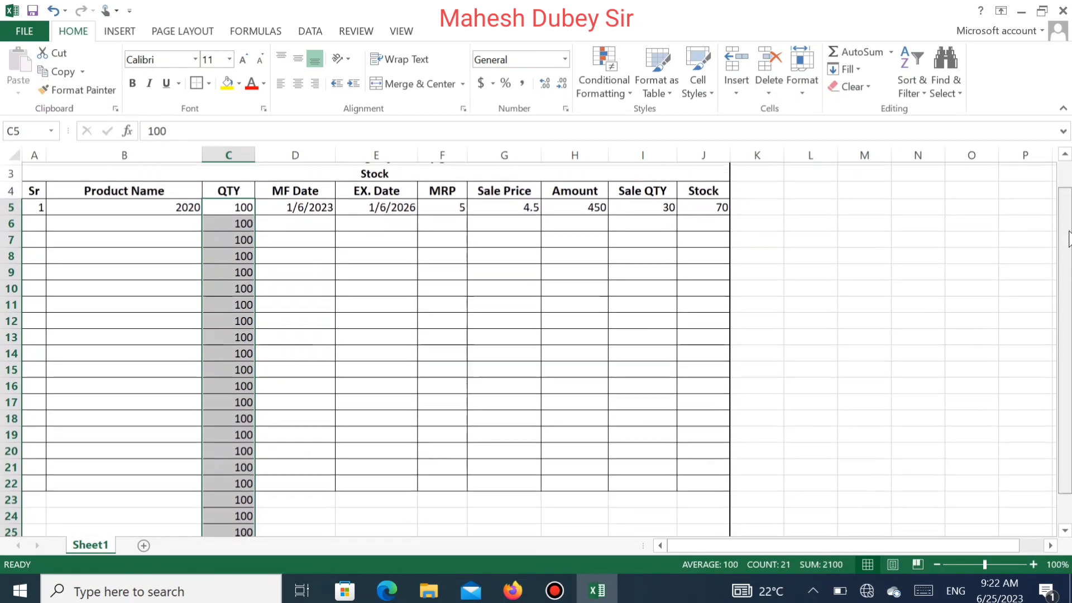
left_click(580, 206)
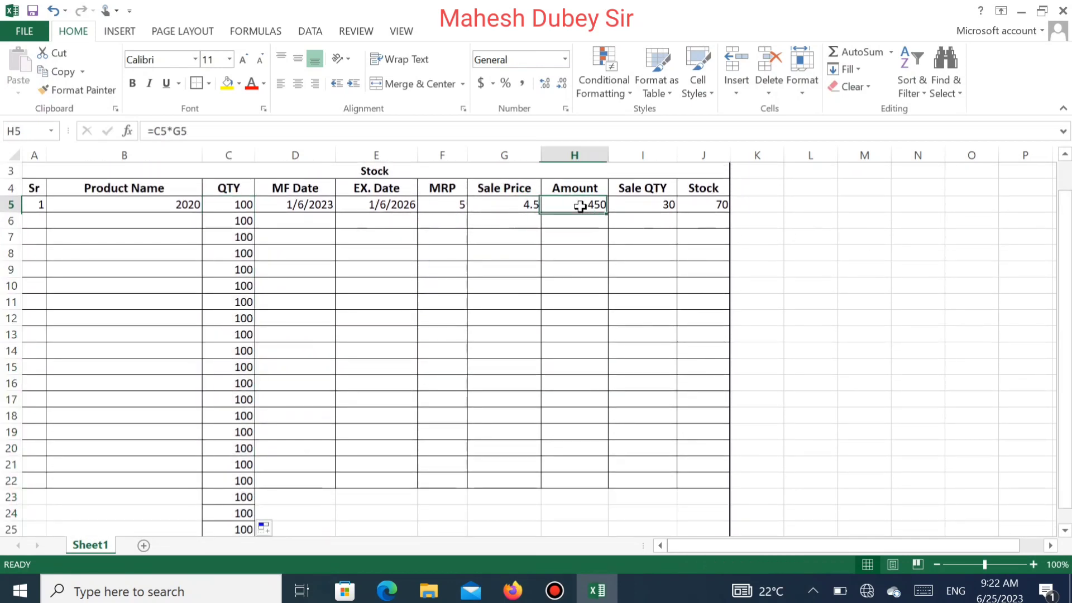
left_click(718, 204, "ctrl")
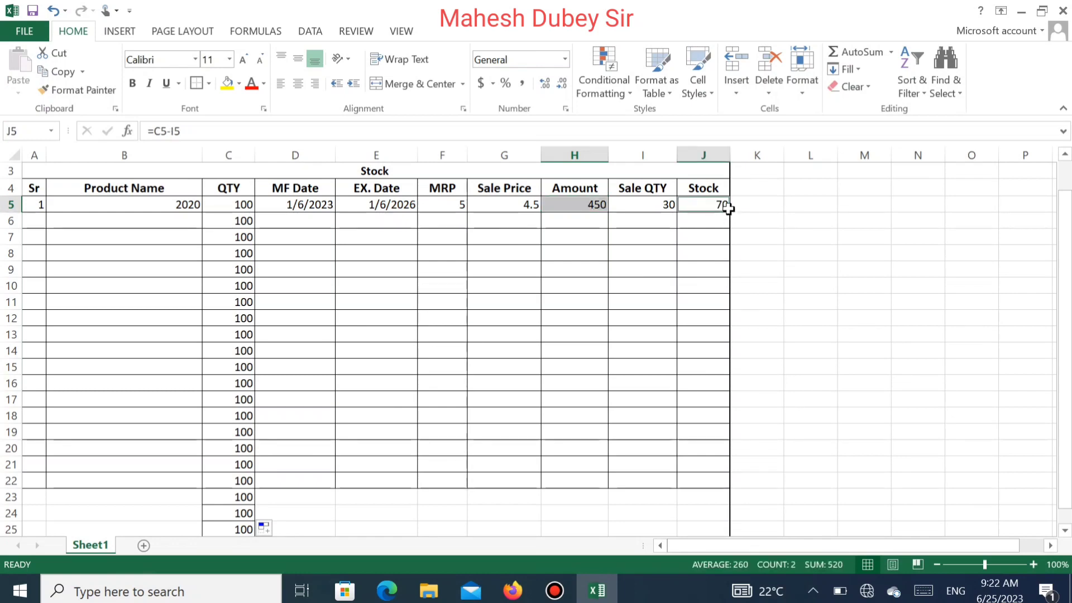
left_click(586, 205)
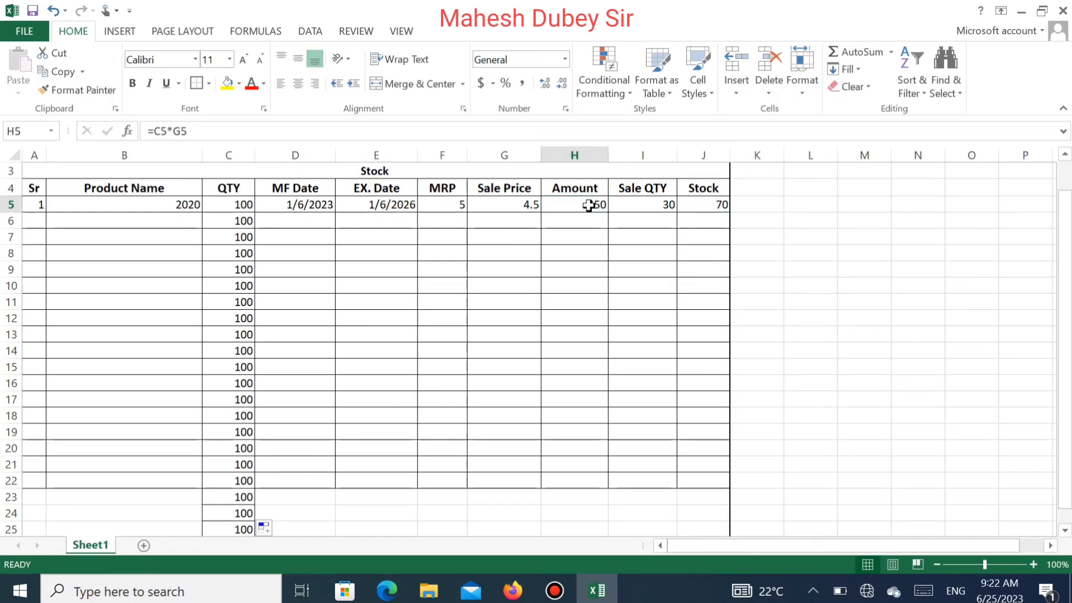
- Fill the Amount and Stock formulas down to row 22, then undo the fills
left_click_drag(608, 214, 594, 492)
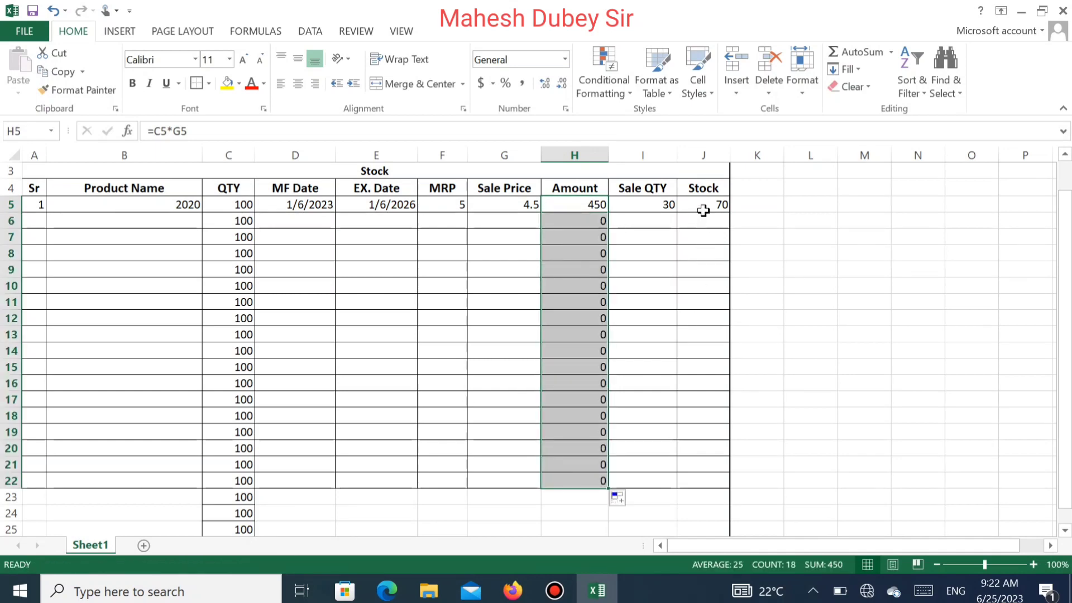
left_click(702, 208)
left_click_drag(730, 213, 733, 494)
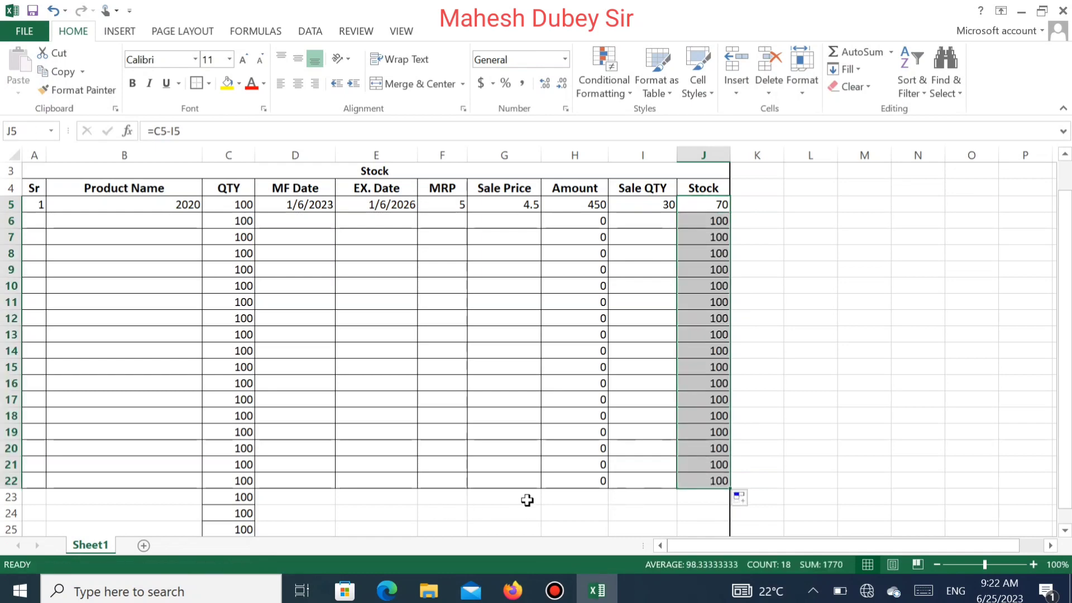
left_click_drag(1068, 410, 1067, 436)
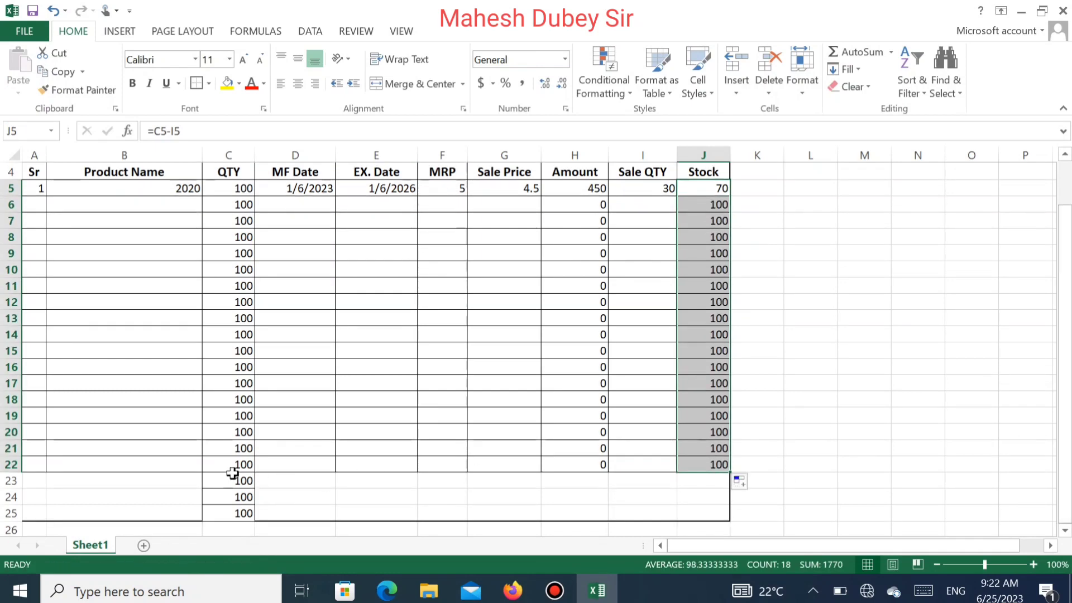
left_click_drag(198, 479, 271, 513)
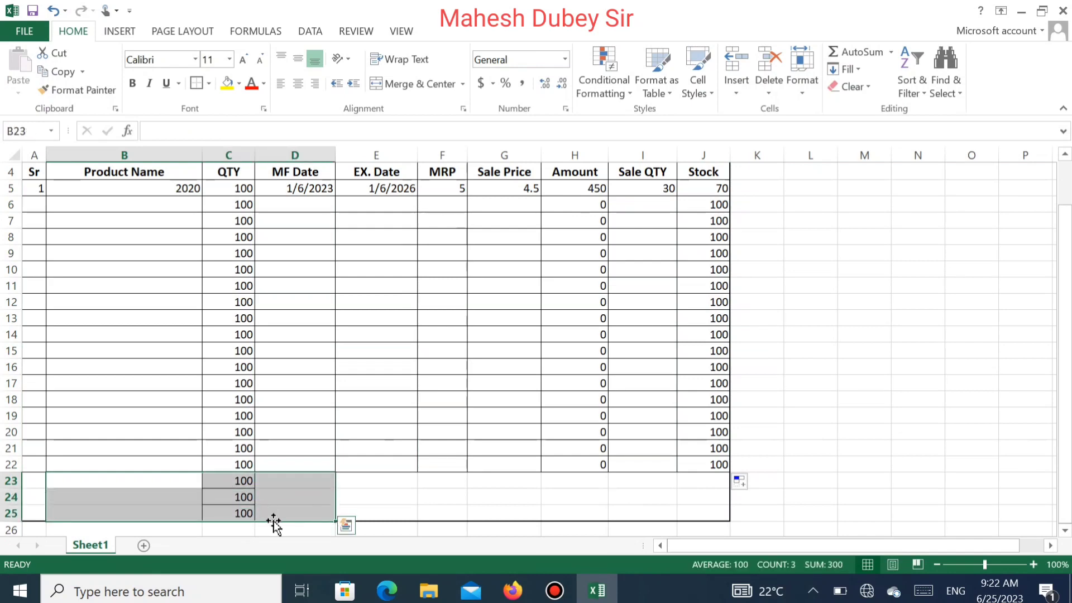
key("ctrl+z")
key("ctrl+z")
key("ctrl+z")
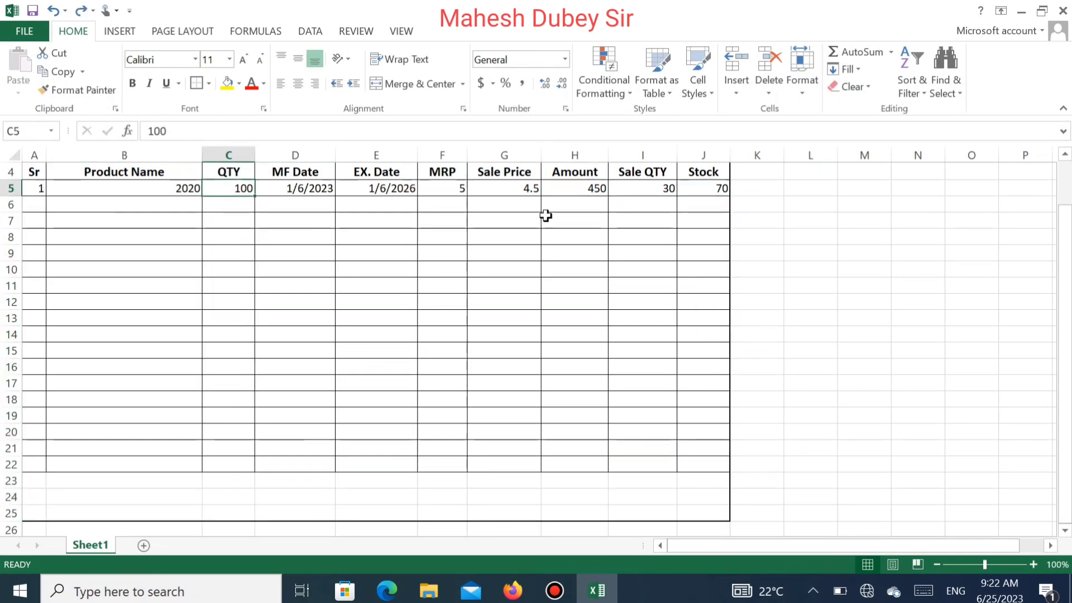
- Fill the H5 Amount and J5 Stock formulas down to row 22
left_click(599, 190)
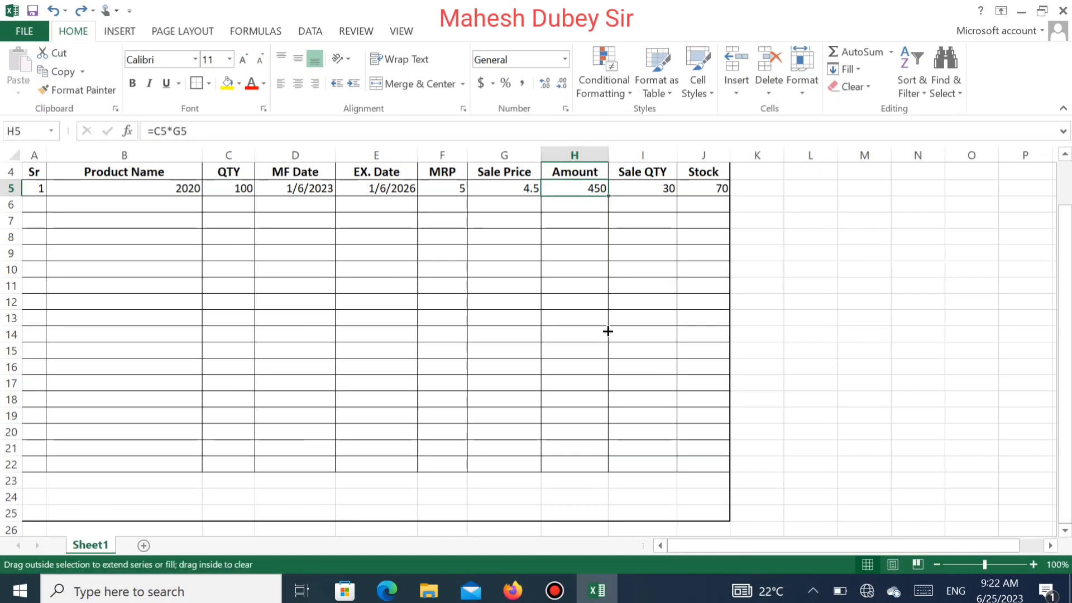
left_click_drag(613, 194, 612, 471)
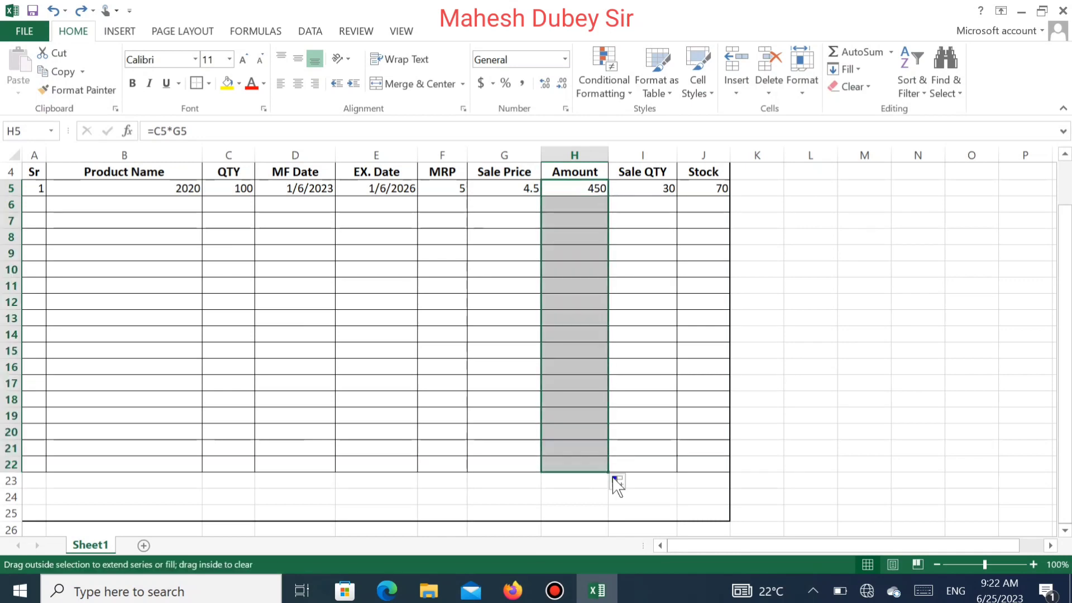
left_click(720, 189)
mouse_move(729, 196)
left_mouse_down()
mouse_move(748, 312)
mouse_move(737, 473)
left_mouse_up()
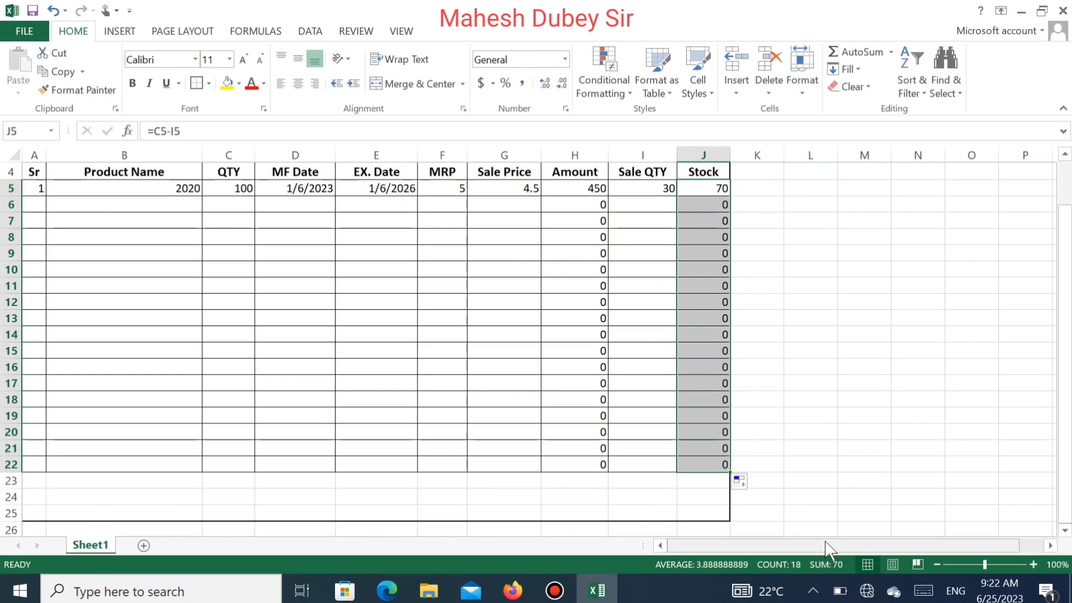
left_click(80, 190)
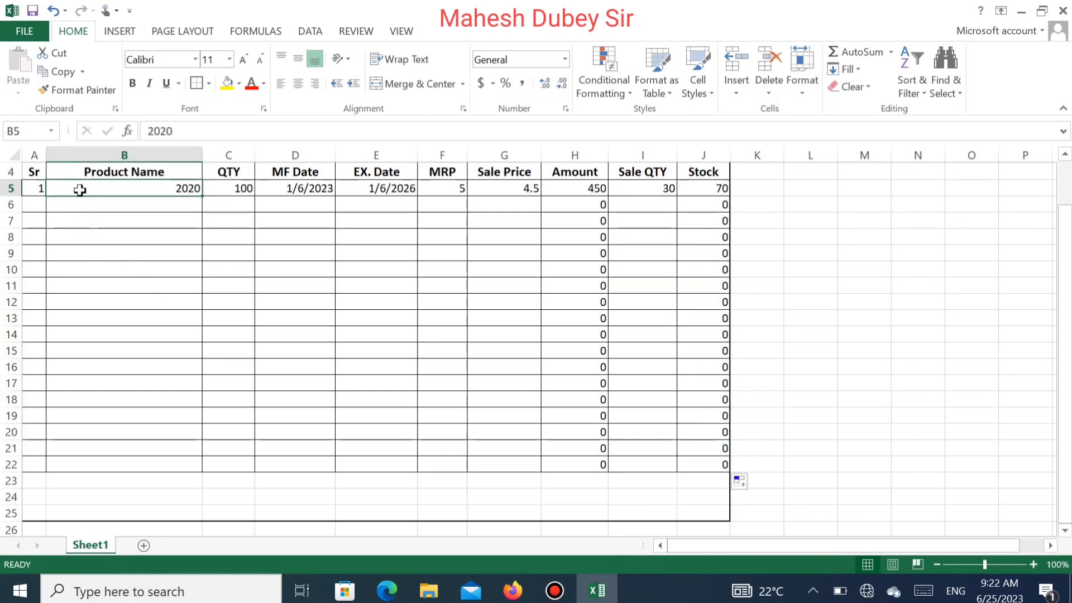
- Append 'Biscuits' to the product name in B5
double_click(80, 189)
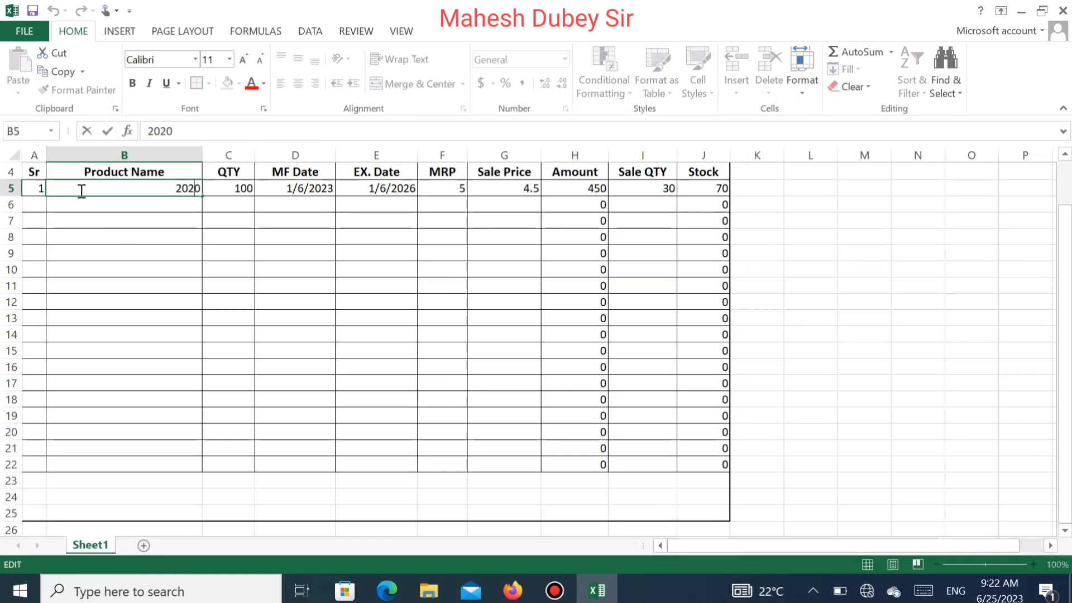
type(" Bi")
type("scuits")
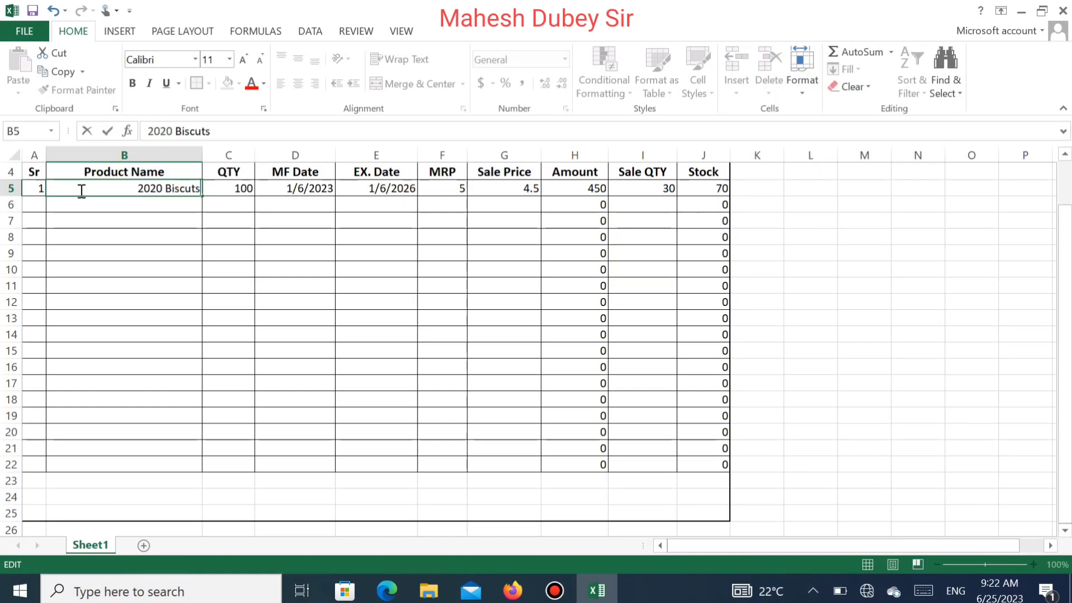
key("Return")
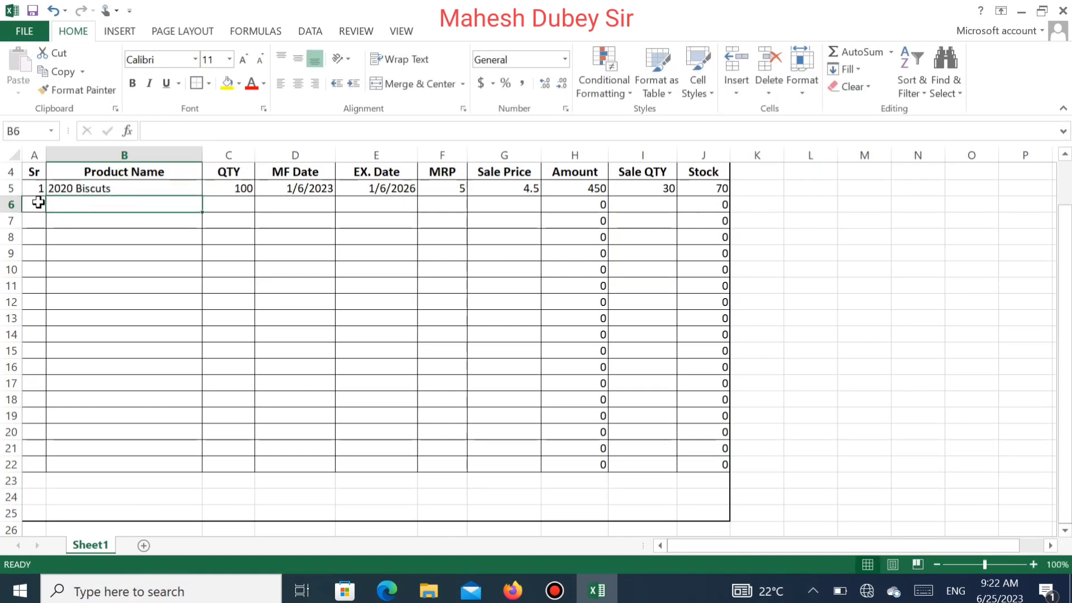
- Enter serial 2, product Parle-G and QTY 150 in row 6
left_click(37, 204)
type("2")
key("Tab")
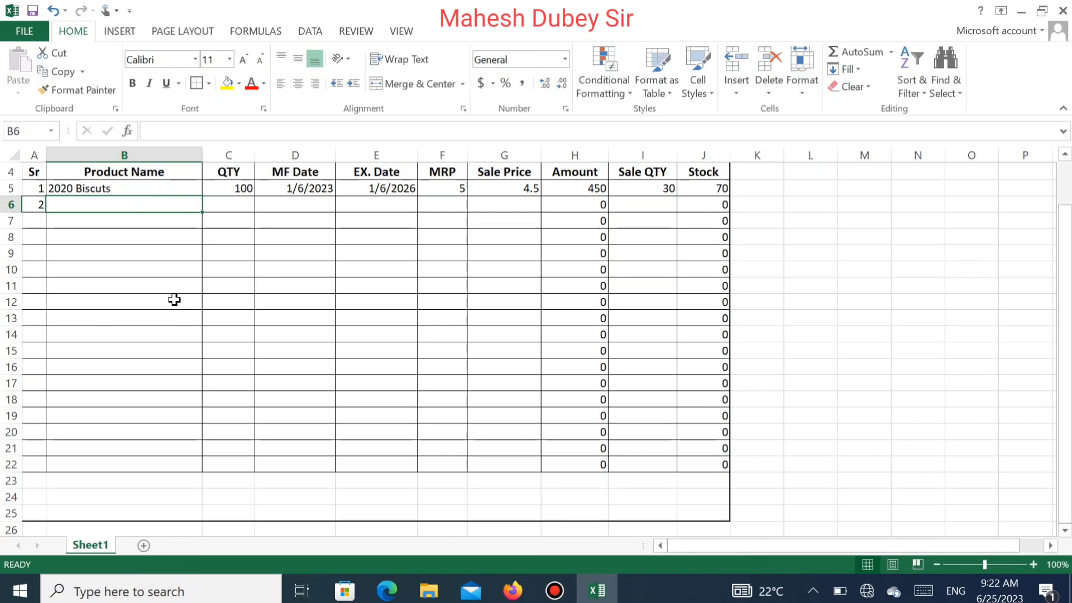
type("Parle-G")
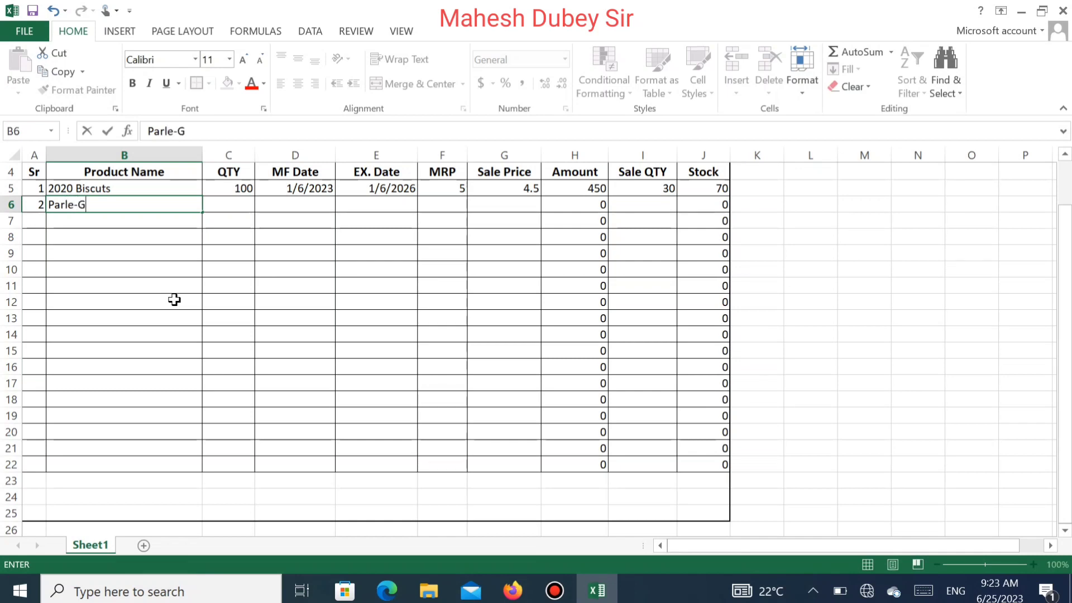
key("Tab")
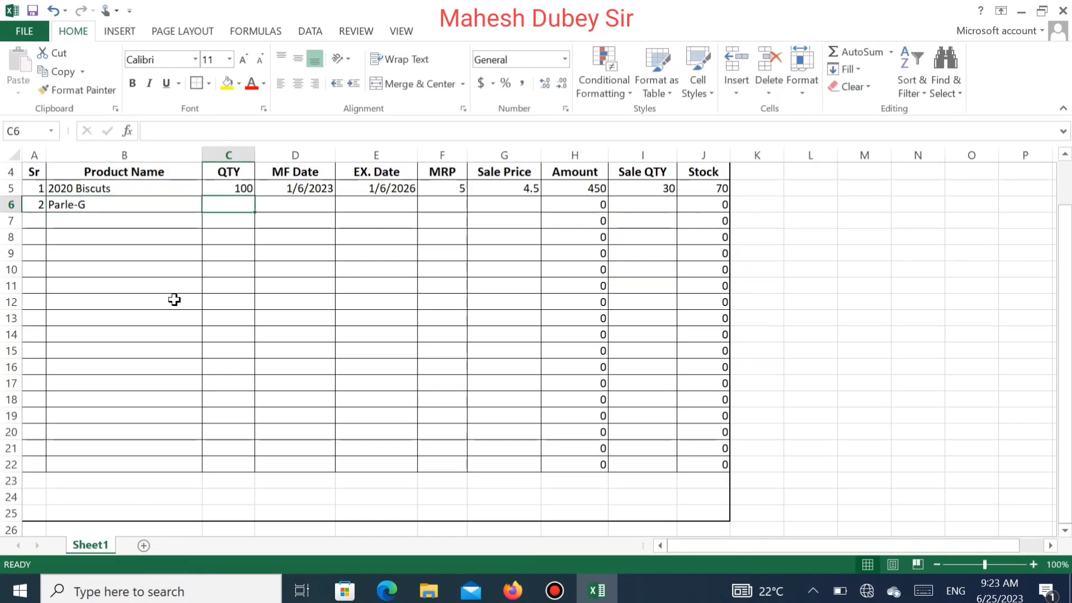
type("150")
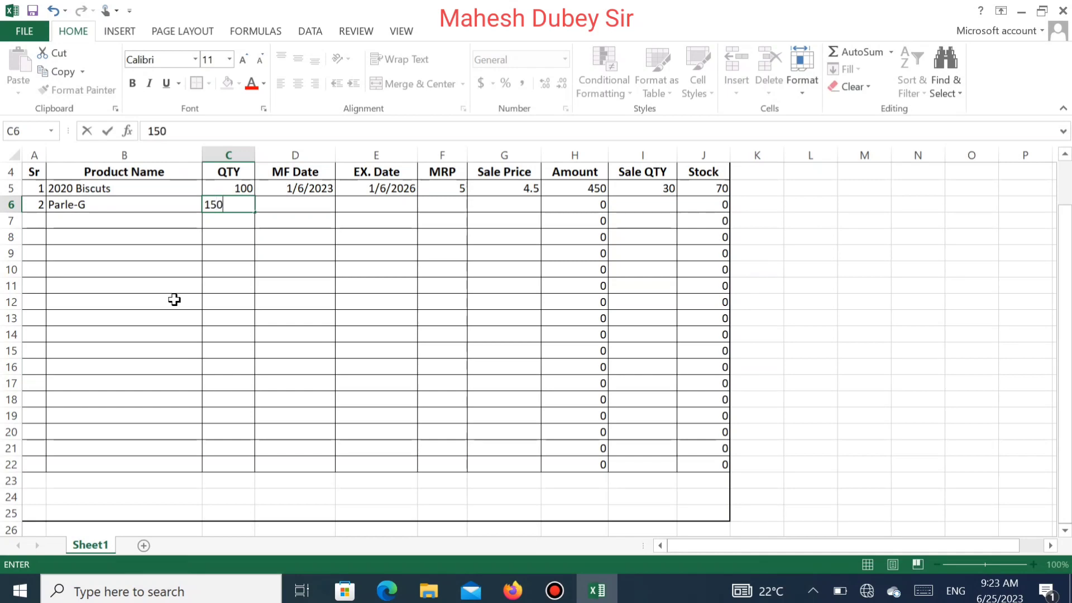
key("Tab")
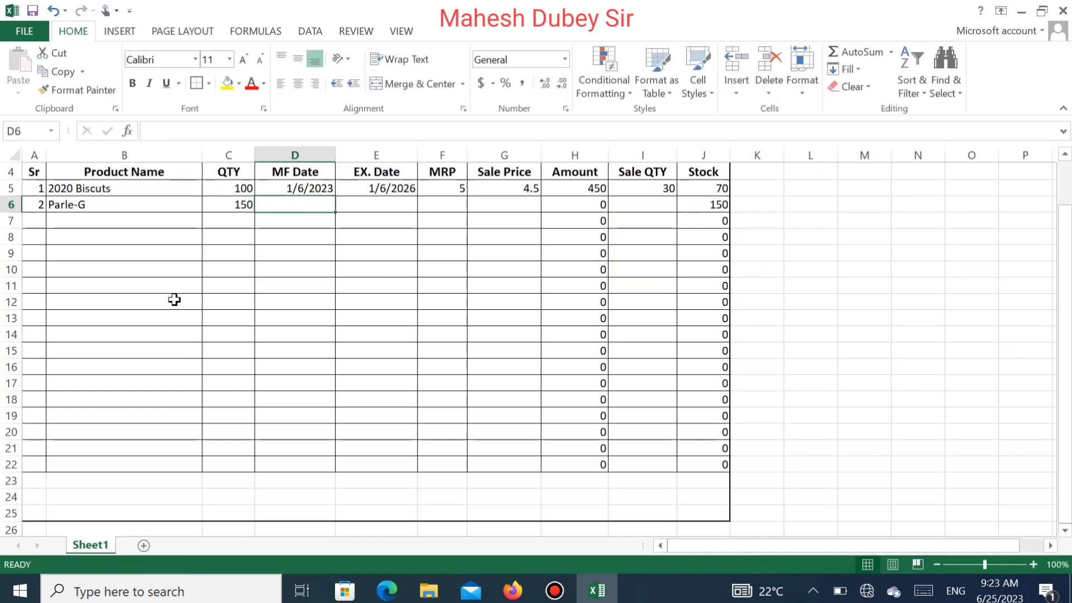
- Enter manufacture date 1/9/2022, expiry 1/8/2025, MRP 5 and sale price 4.5
type("1/9/2022")
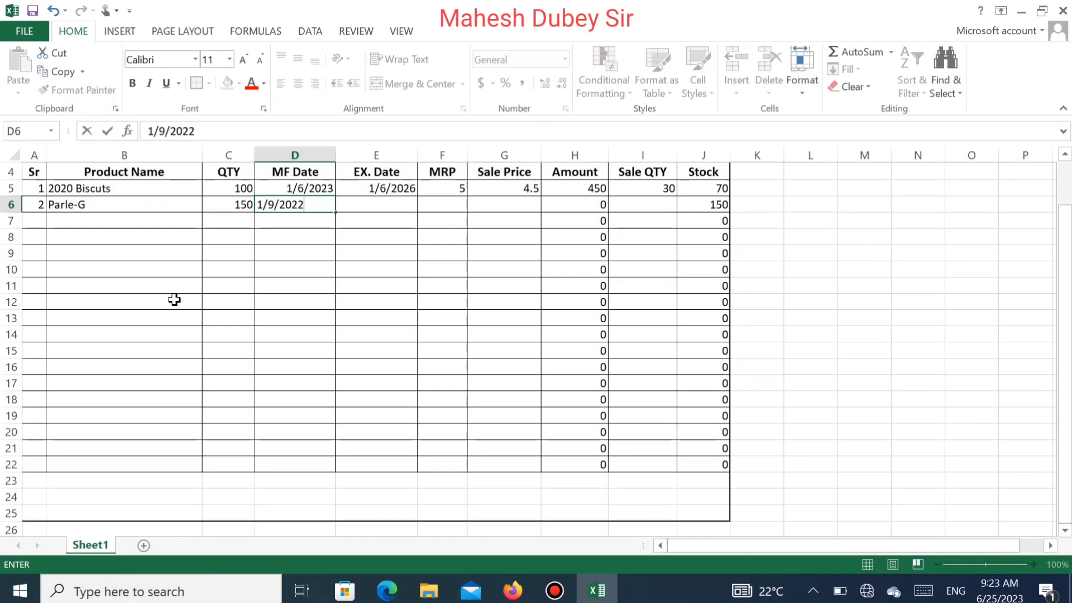
key("Tab")
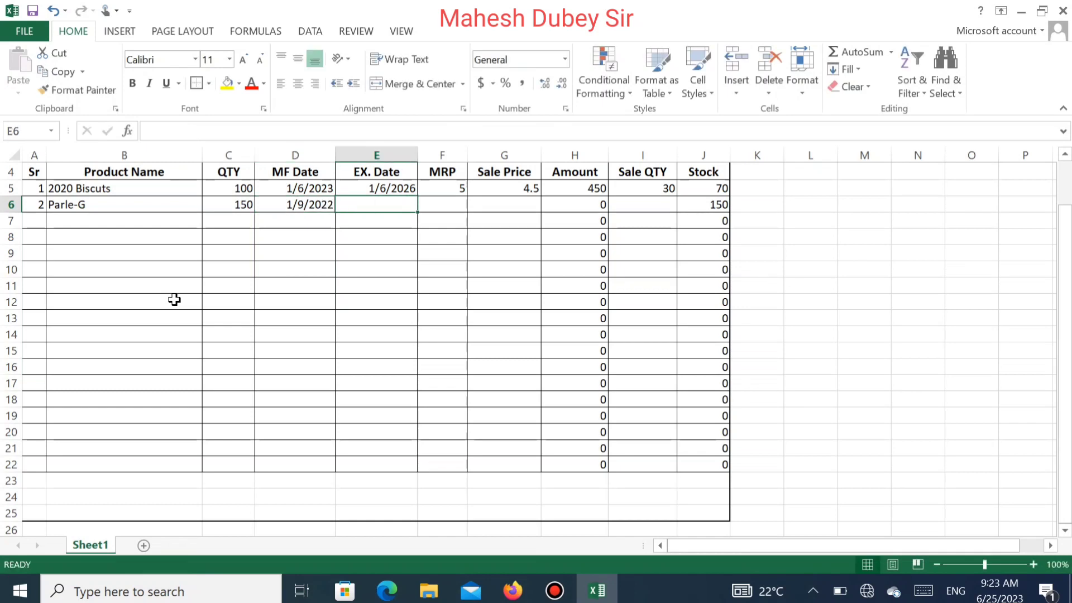
type("1/8/2025")
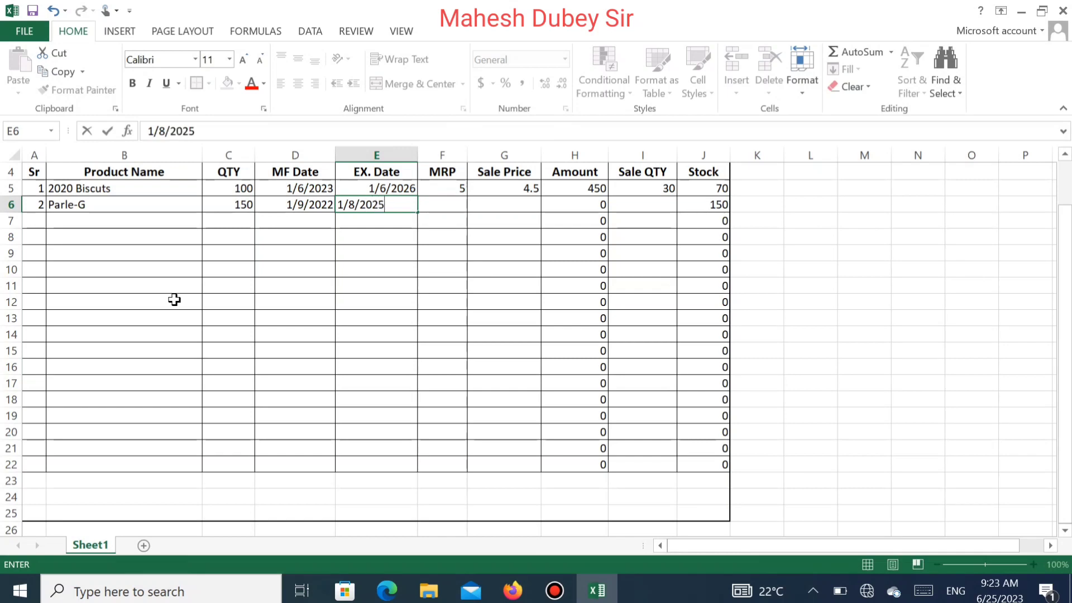
key("Tab")
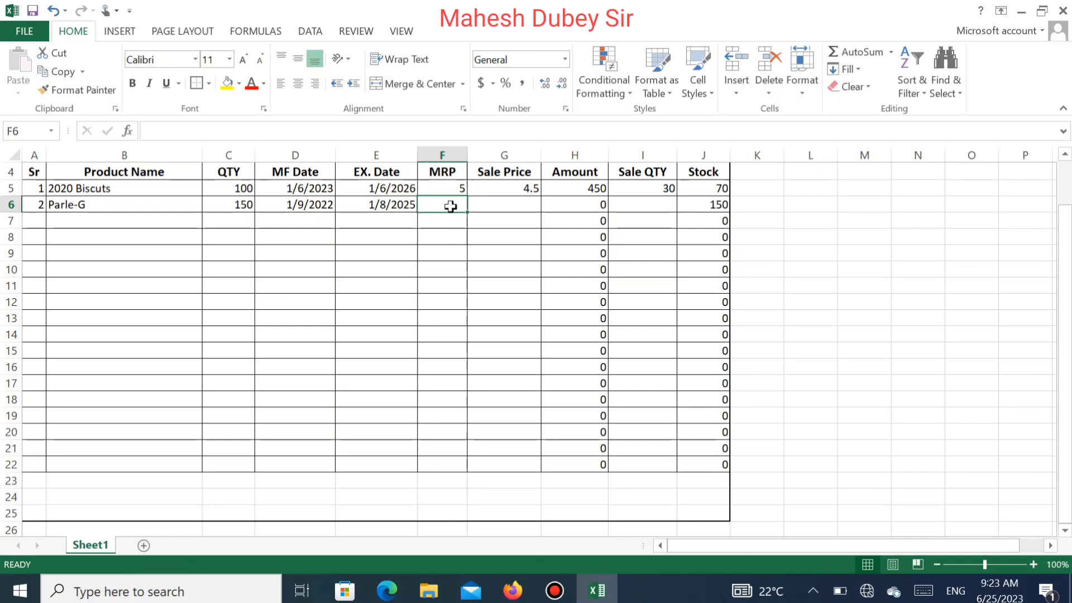
type("5")
key("Tab")
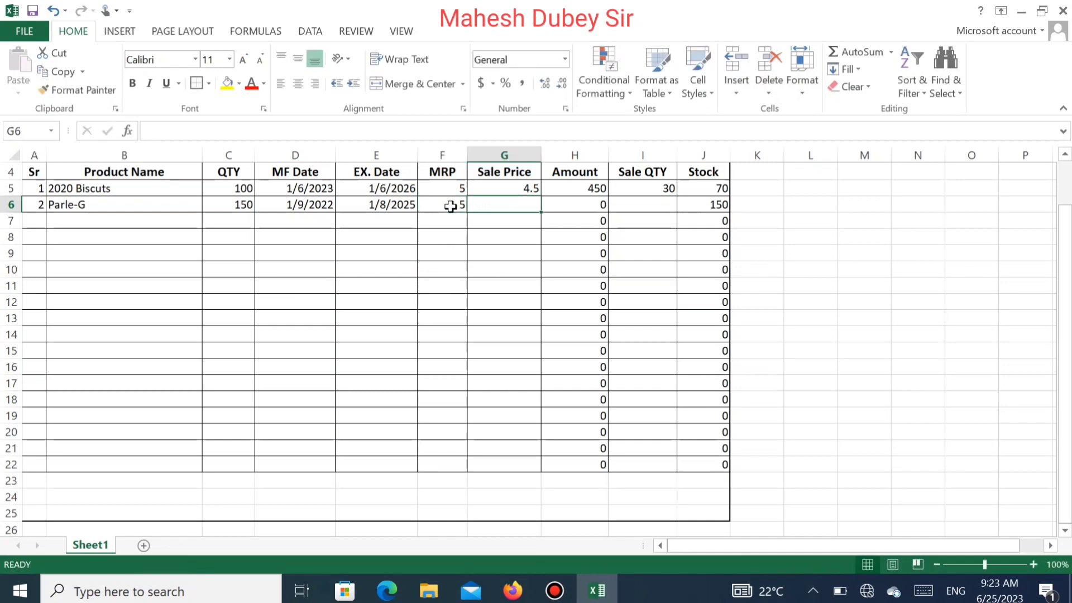
key("ctrl+d")
- Change the Parle-G sale price to 4.75 and enter Sale QTY 70
key("Tab")
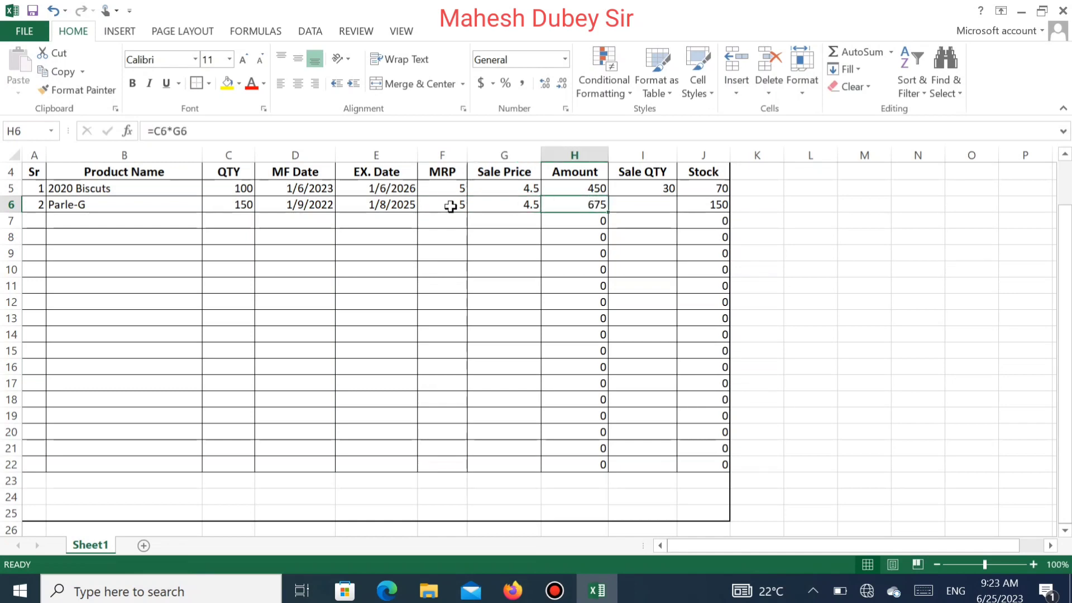
key("Tab")
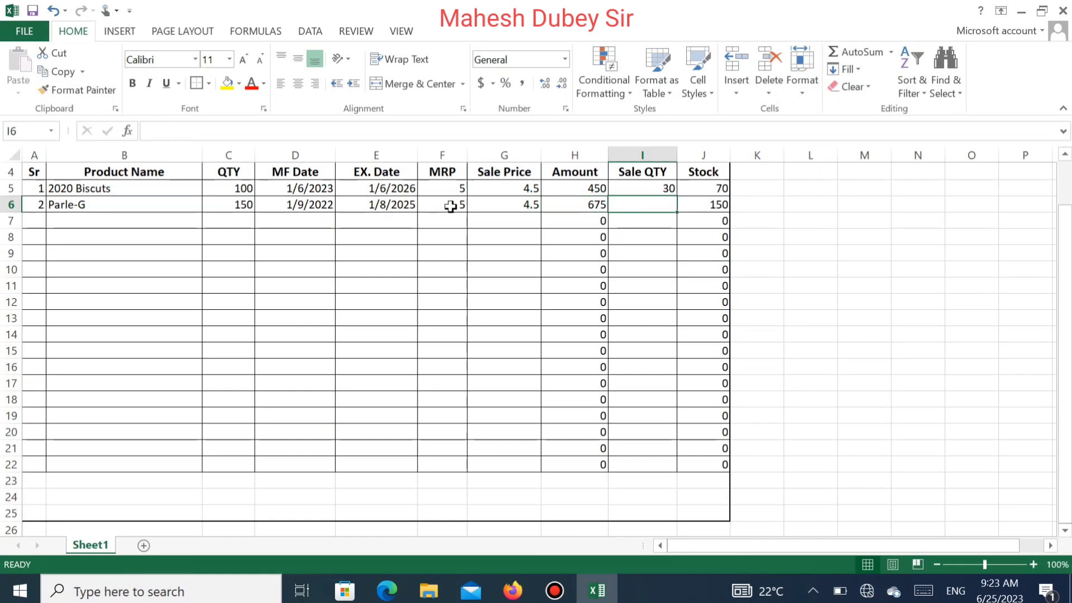
key("shift+Tab")
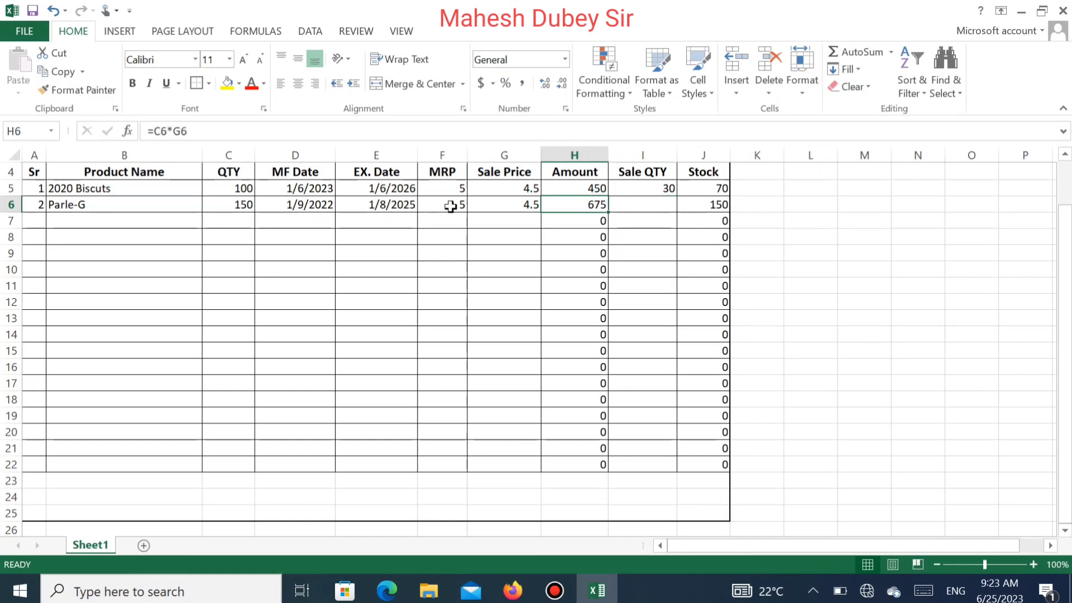
type("4.")
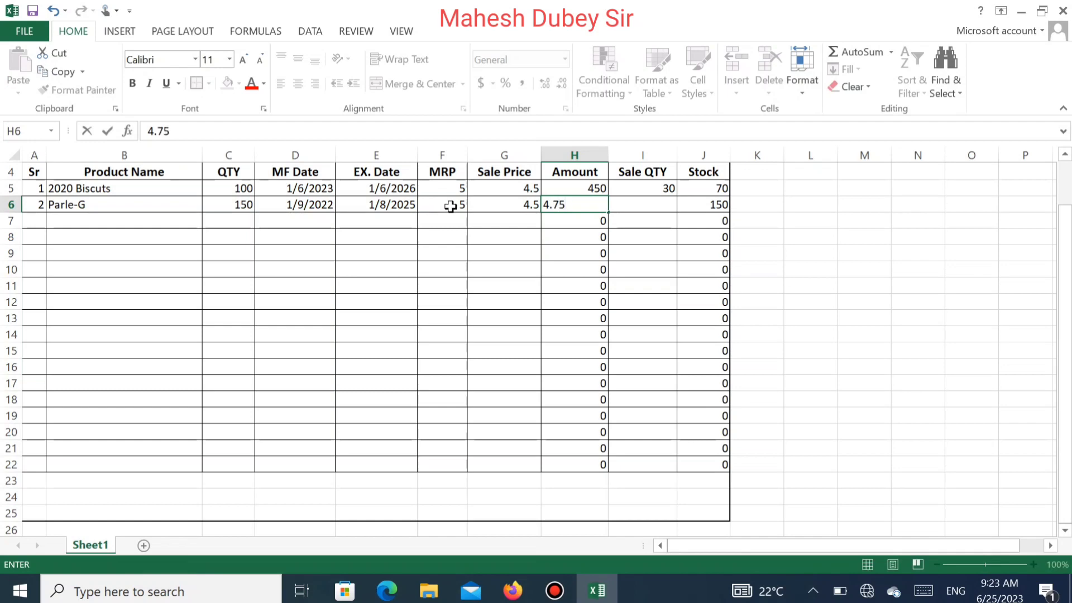
key("Escape")
key("Left")
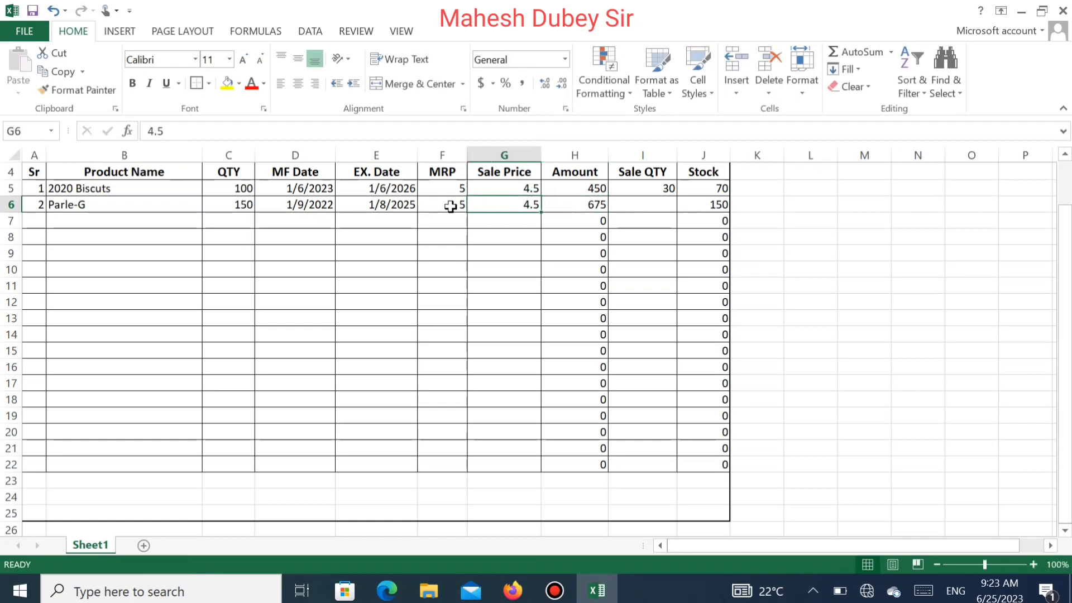
type("4.75")
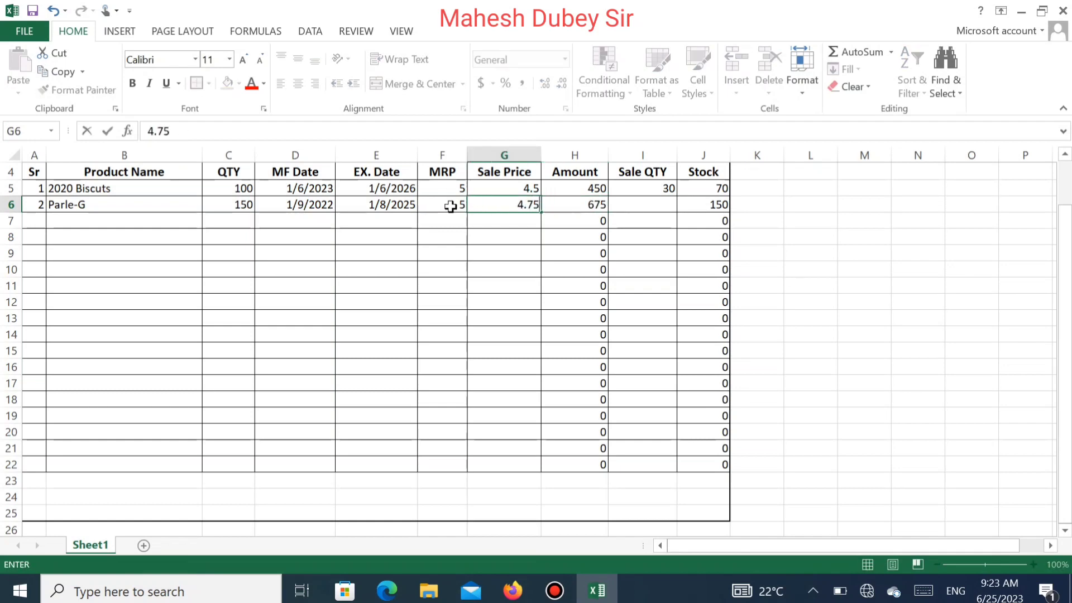
key("Right")
key("Right")
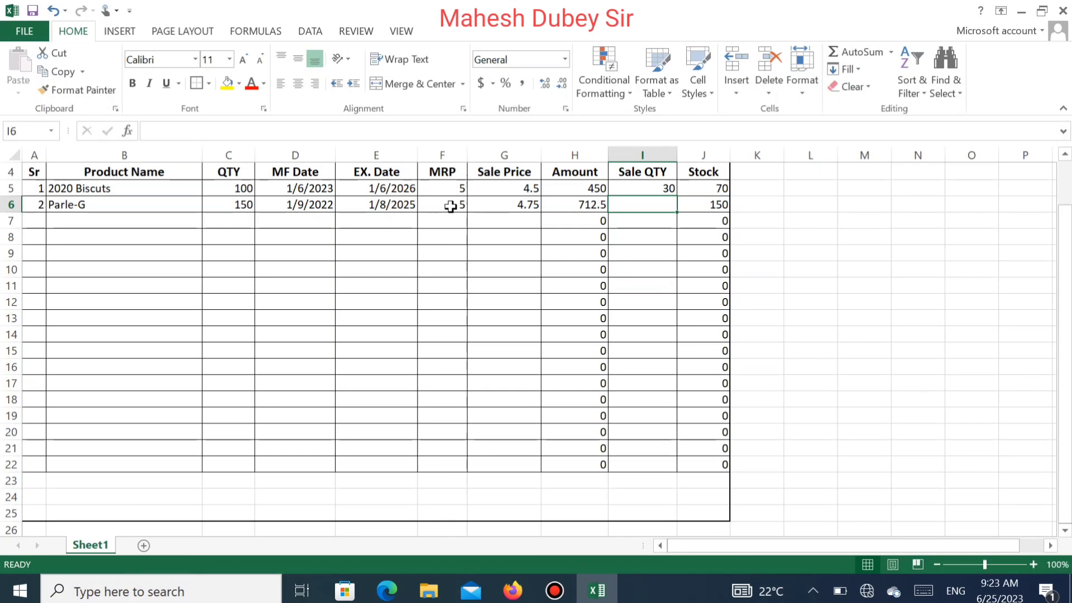
type("70")
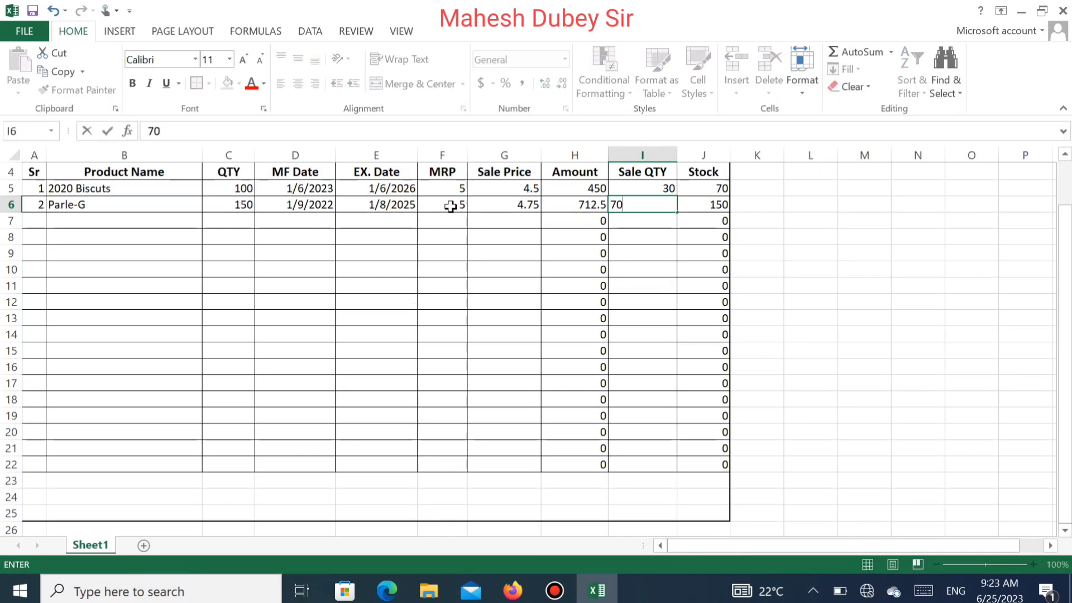
key("Right")
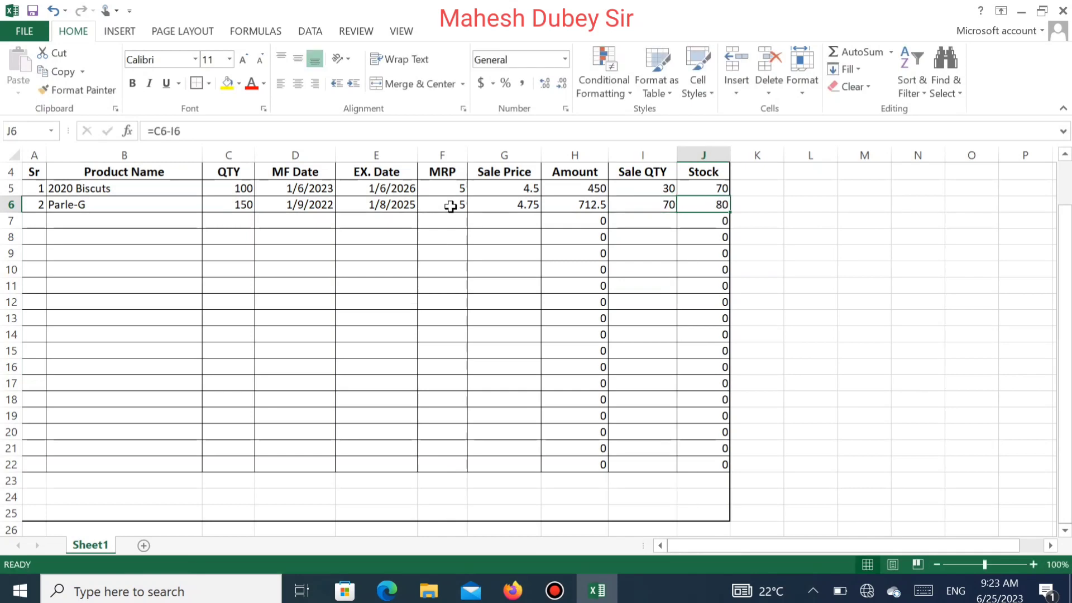
key("Return")
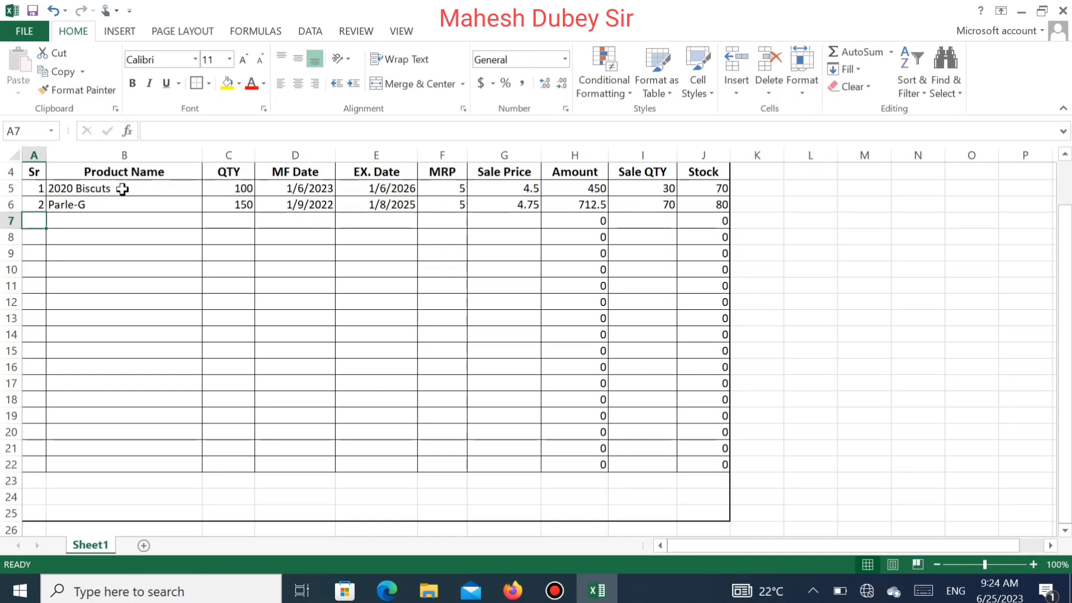
left_click(67, 190)
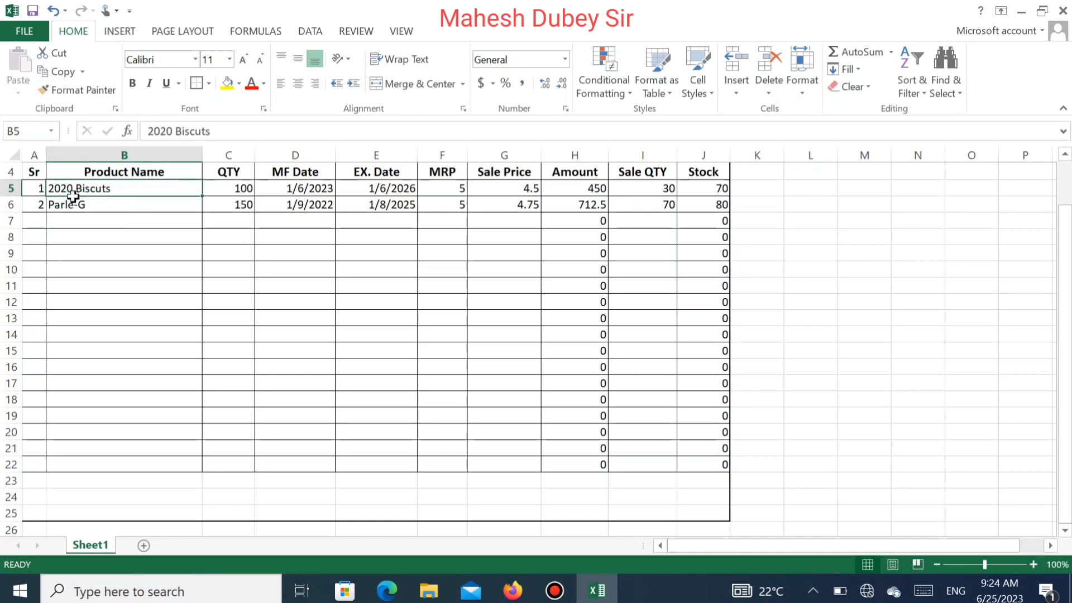
left_click_drag(68, 190, 82, 204)
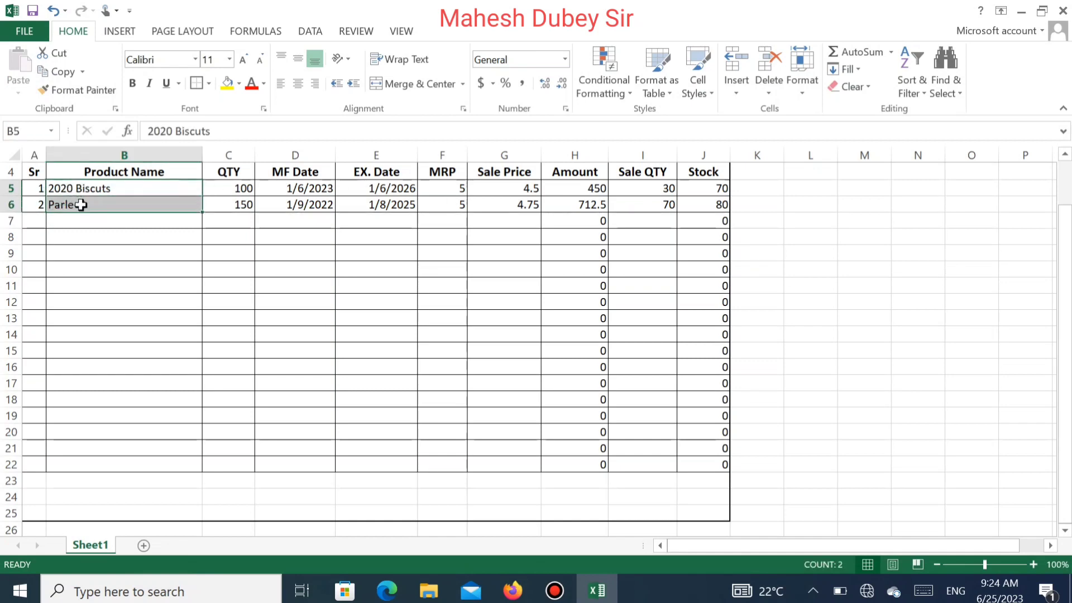
left_click(209, 286)
left_click_drag(1064, 282, 1064, 237)
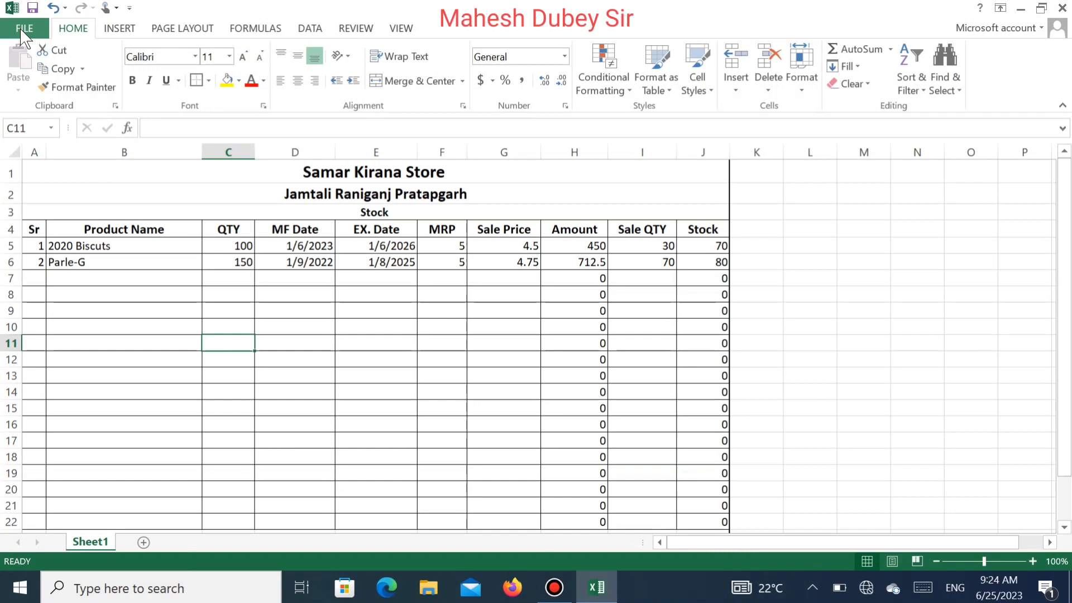
- Preview the printout, which spans 2 pages ending at Sale Price
left_click(25, 29)
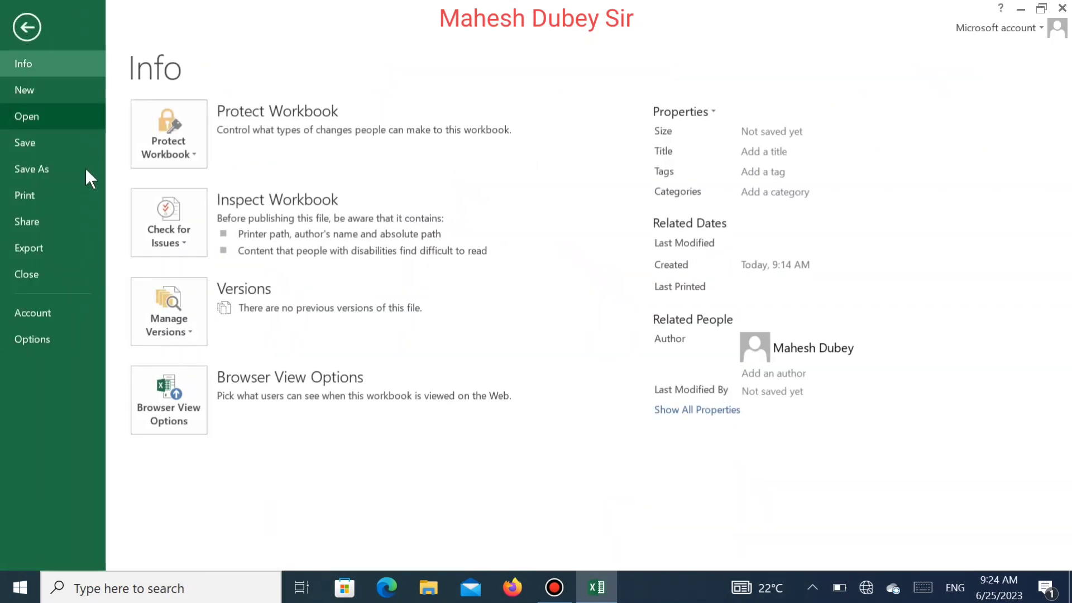
left_click(63, 207)
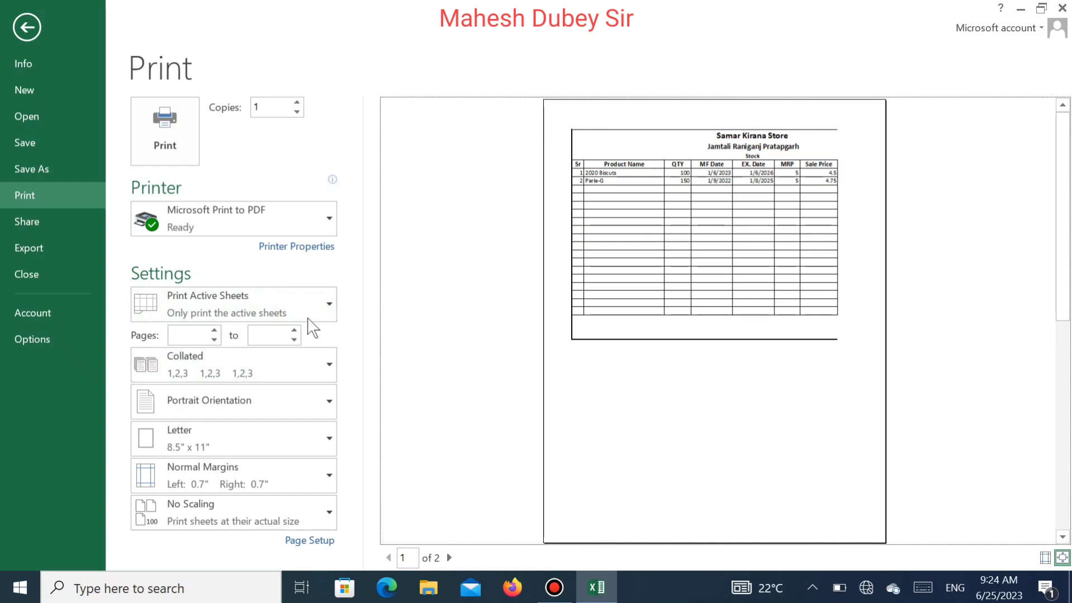
- Try landscape orientation in Page Setup
left_click(314, 543)
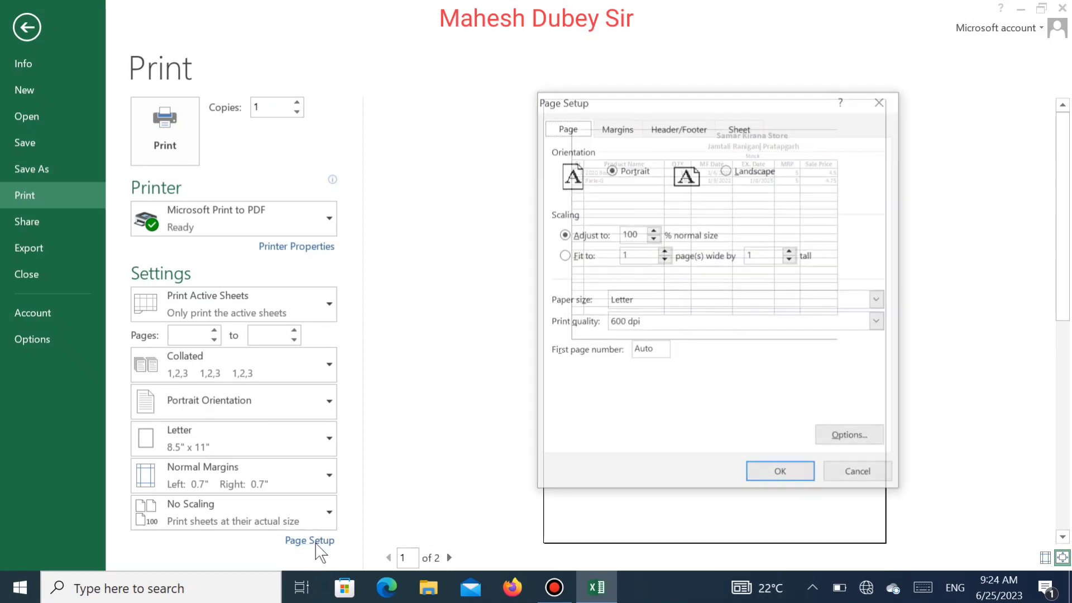
left_click(748, 176)
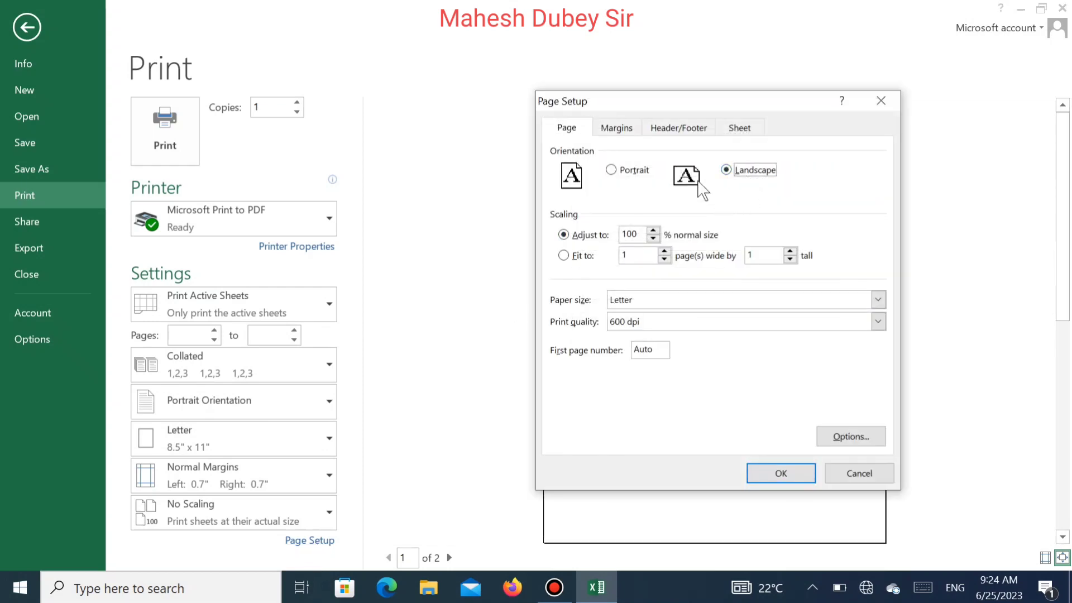
left_click(774, 473)
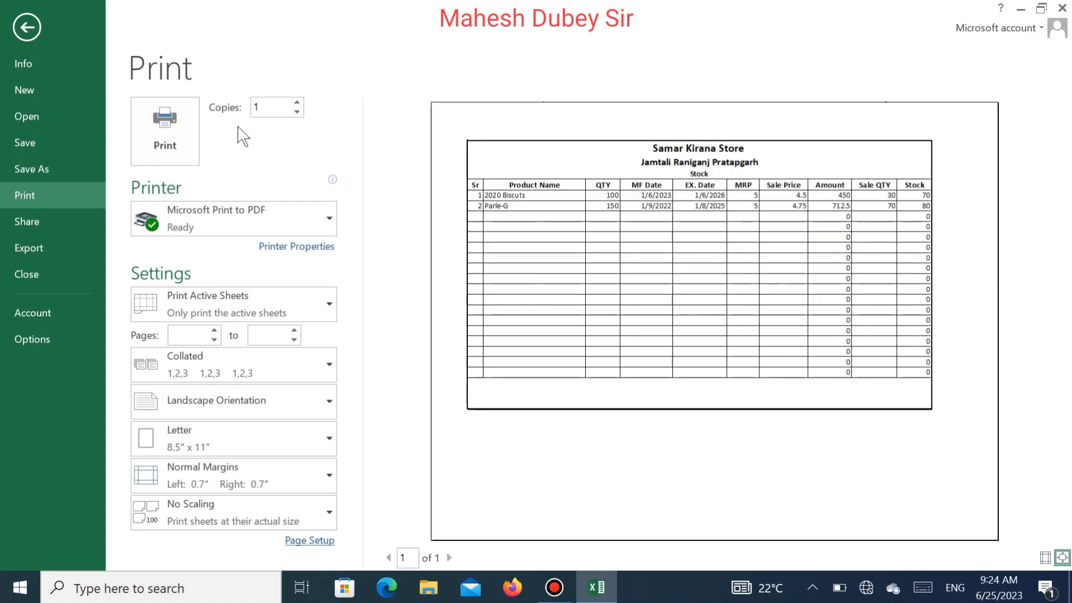
- Switch back to portrait and set left and right margins to 0.2 inches
left_click(304, 541)
left_click(627, 171)
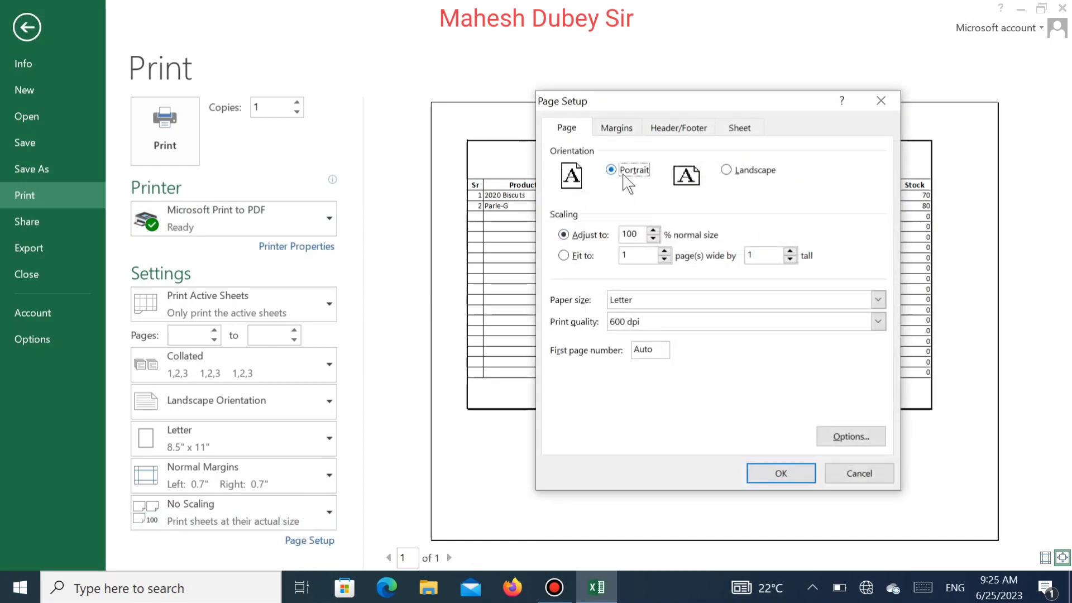
left_click(617, 127)
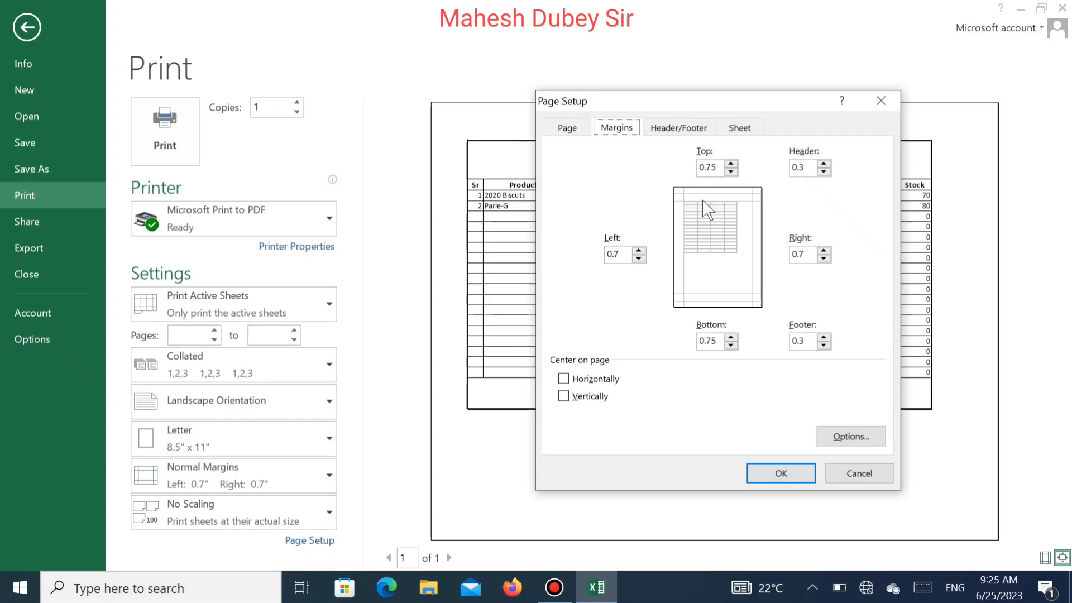
left_click(824, 259)
left_click(825, 258)
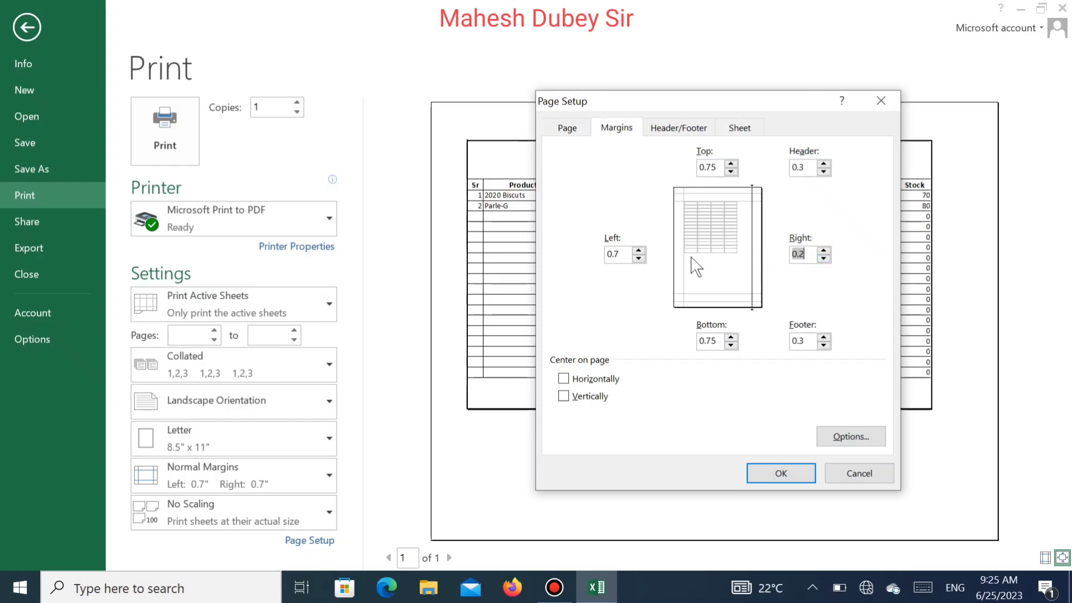
left_click(639, 259)
left_click(639, 259)
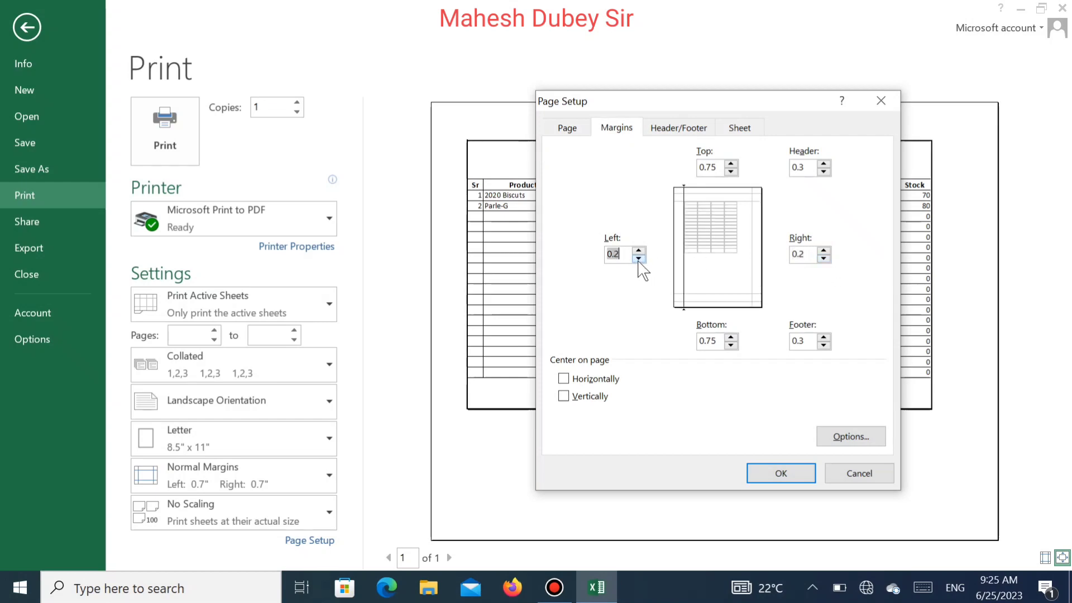
left_click(775, 467)
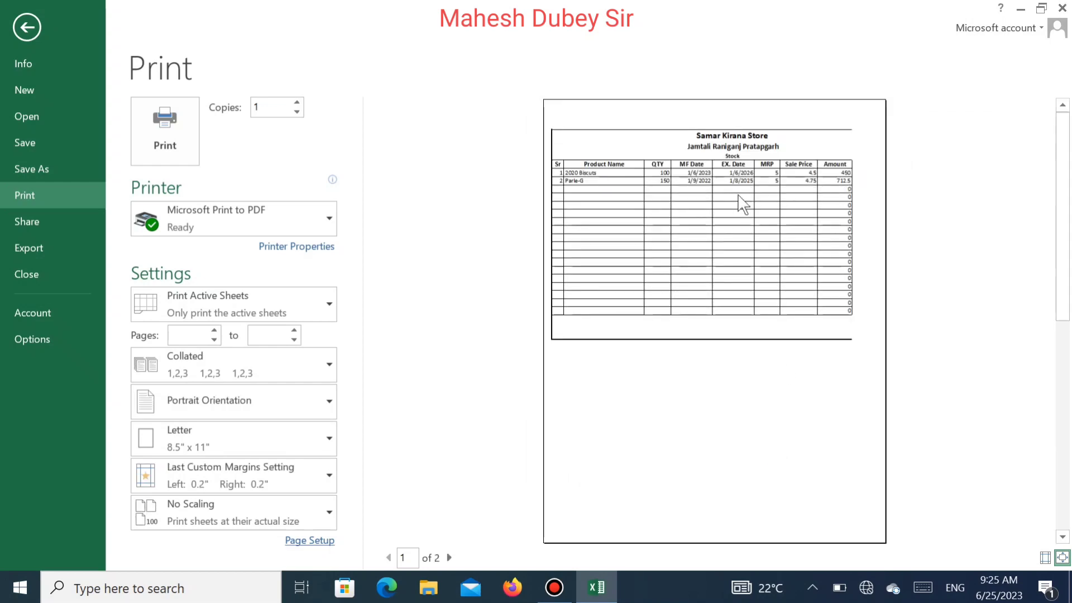
- Narrow columns B, I and F so the table previews on one portrait page
left_click(21, 25)
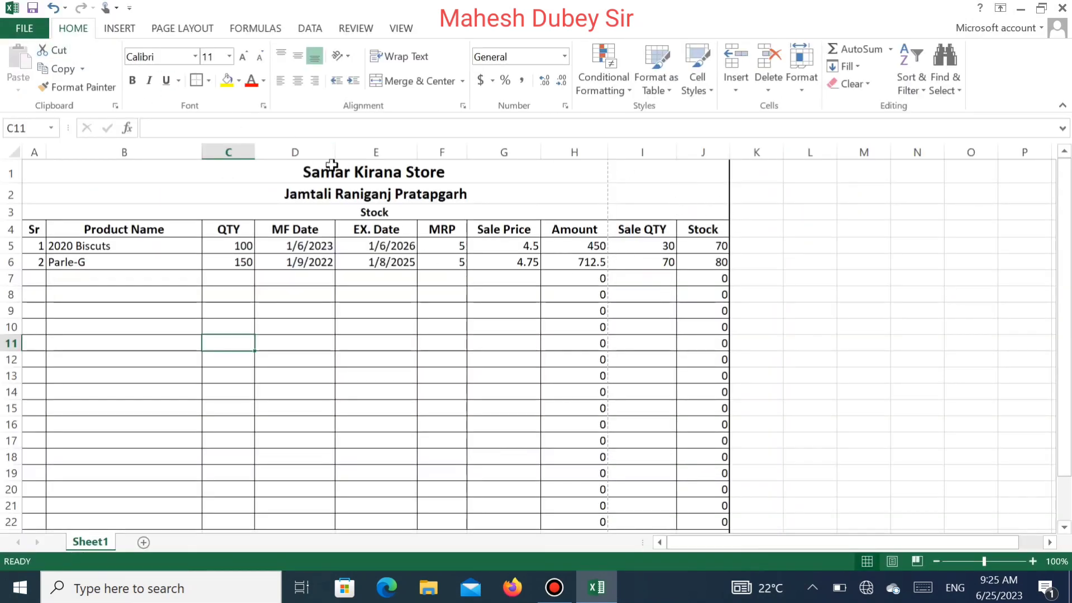
mouse_move(202, 151)
left_mouse_down()
mouse_move(160, 164)
mouse_move(171, 163)
left_mouse_up()
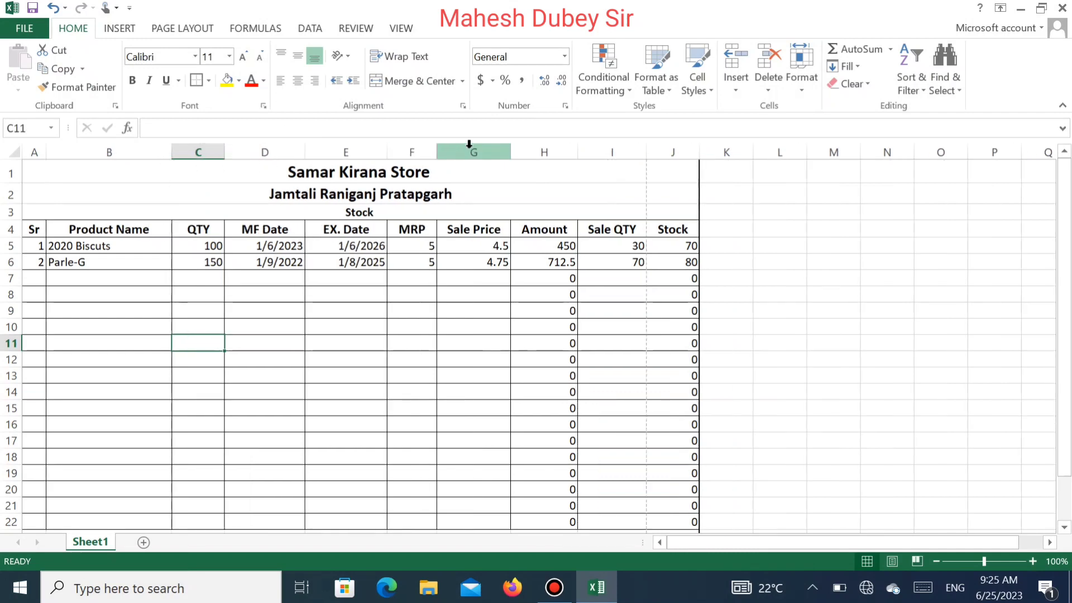
mouse_move(646, 150)
left_mouse_down()
mouse_move(635, 159)
mouse_move(492, 148)
left_mouse_up()
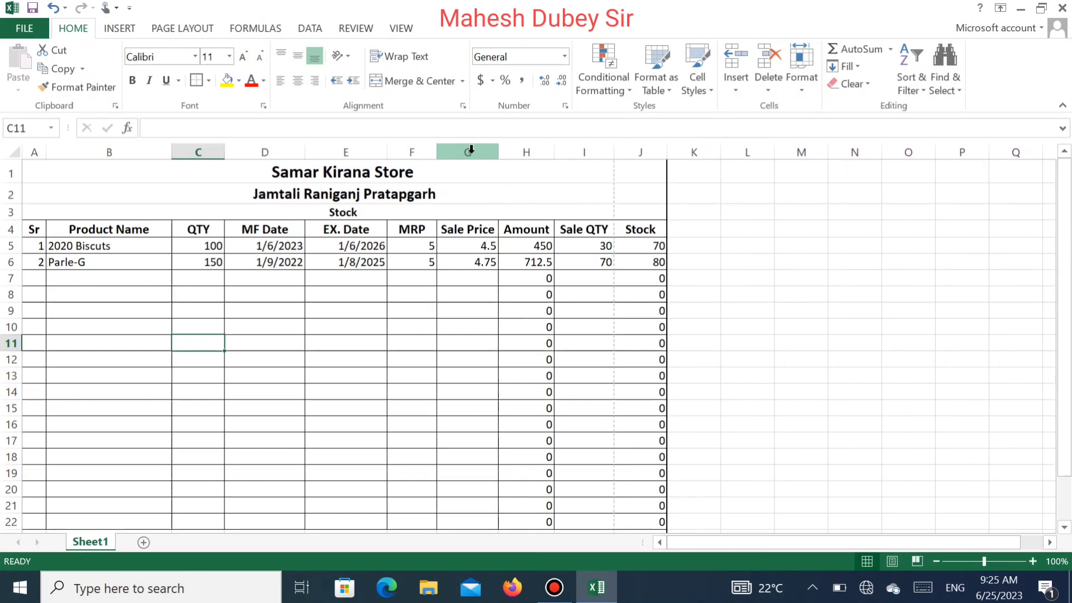
left_click_drag(437, 149, 419, 162)
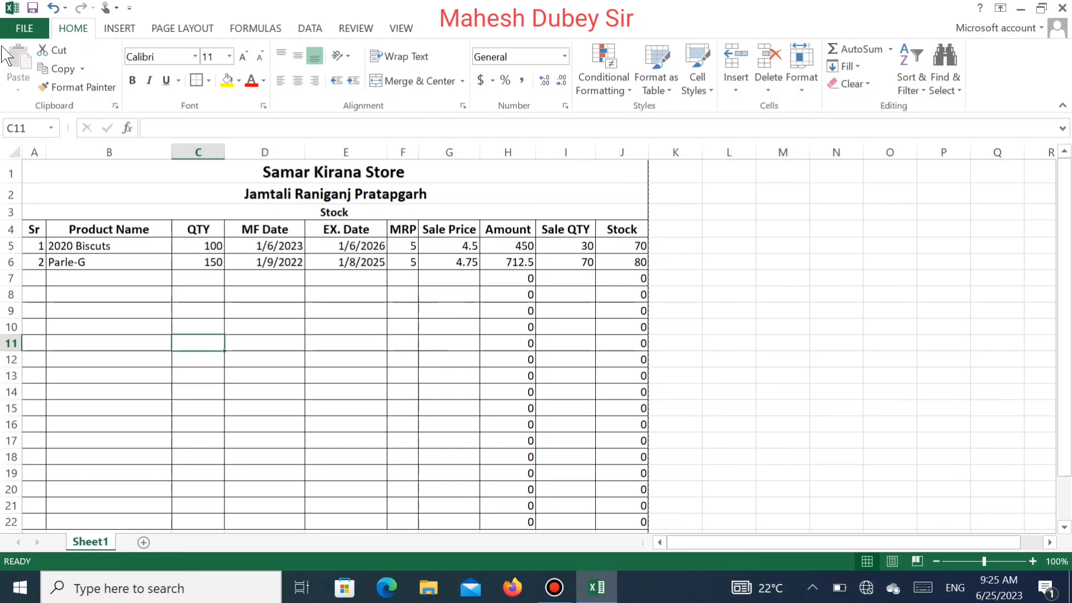
left_click(24, 28)
left_click(49, 192)
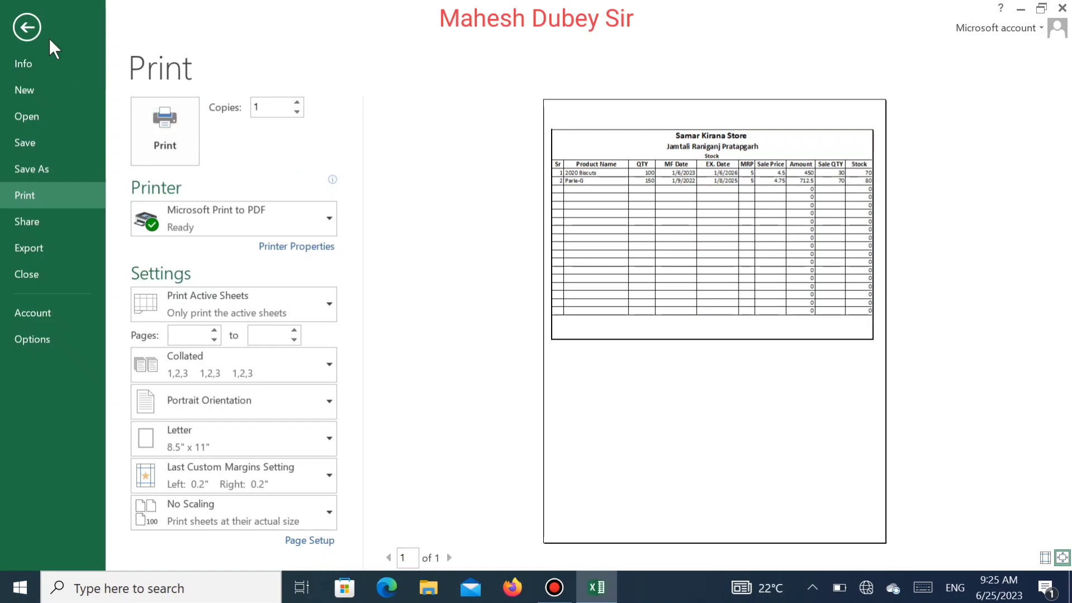
- Leave the print preview and return to the worksheet
left_click(26, 27)
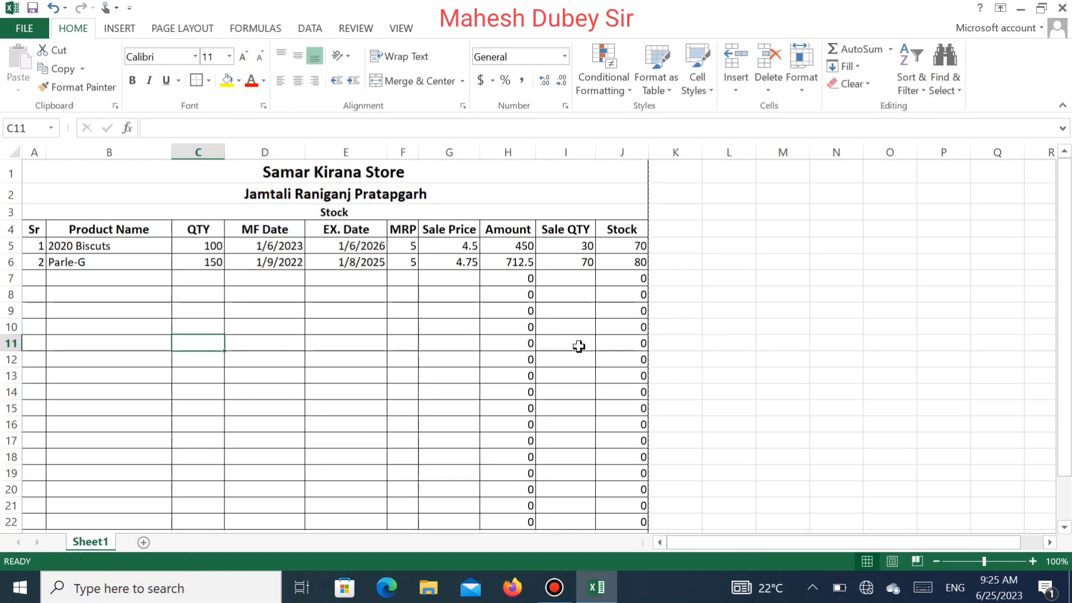